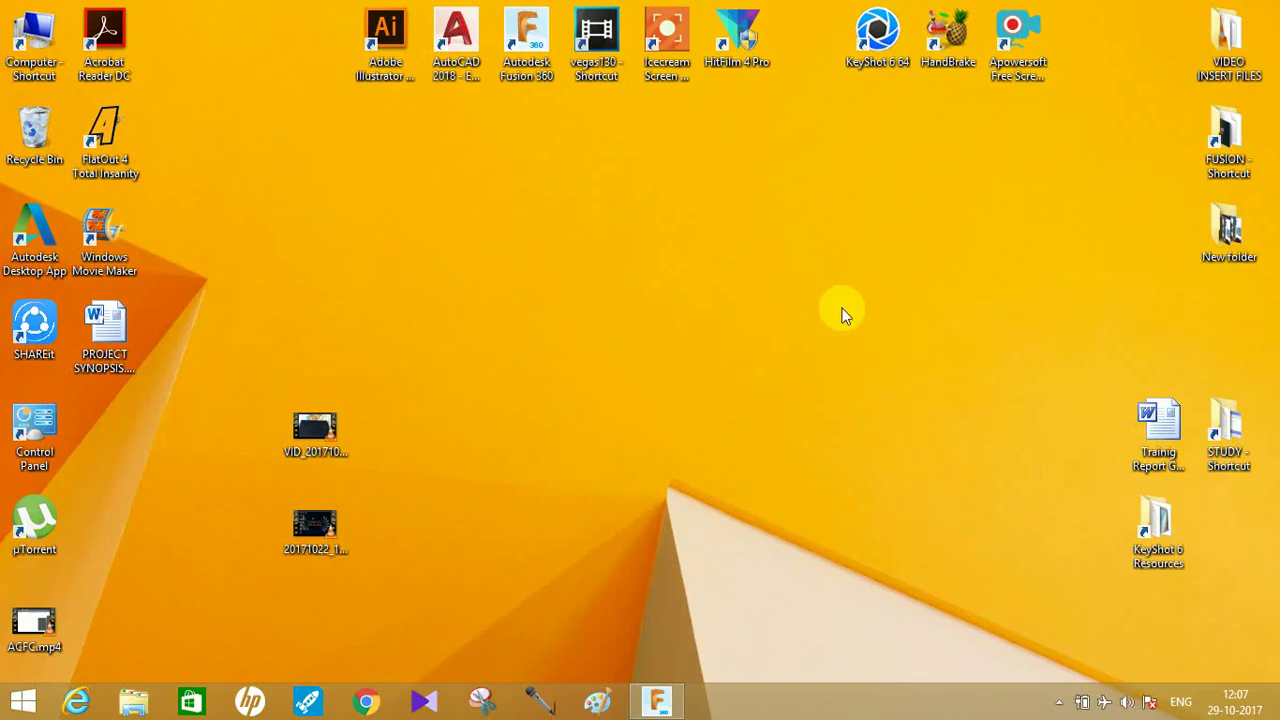
Step: Switch to Autodesk Fusion 360 and review the available construction plane commands
right_click(737, 245)
left_click(751, 277)
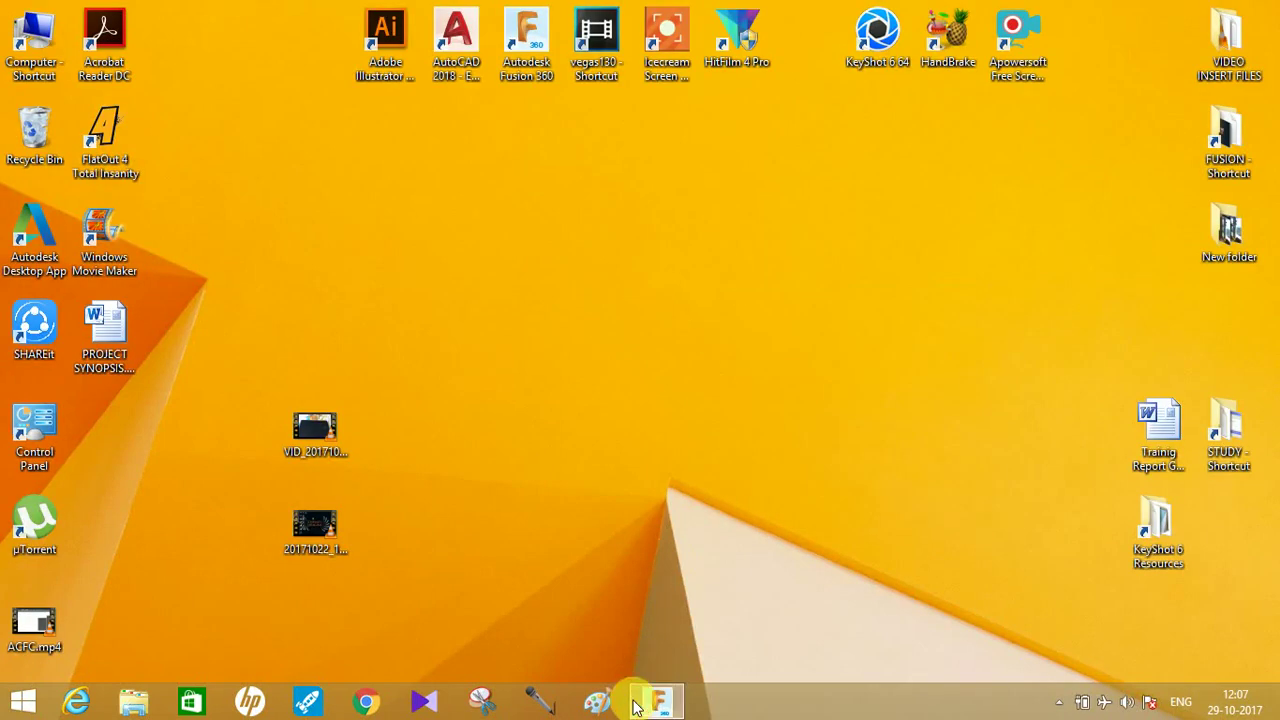
left_click(636, 705)
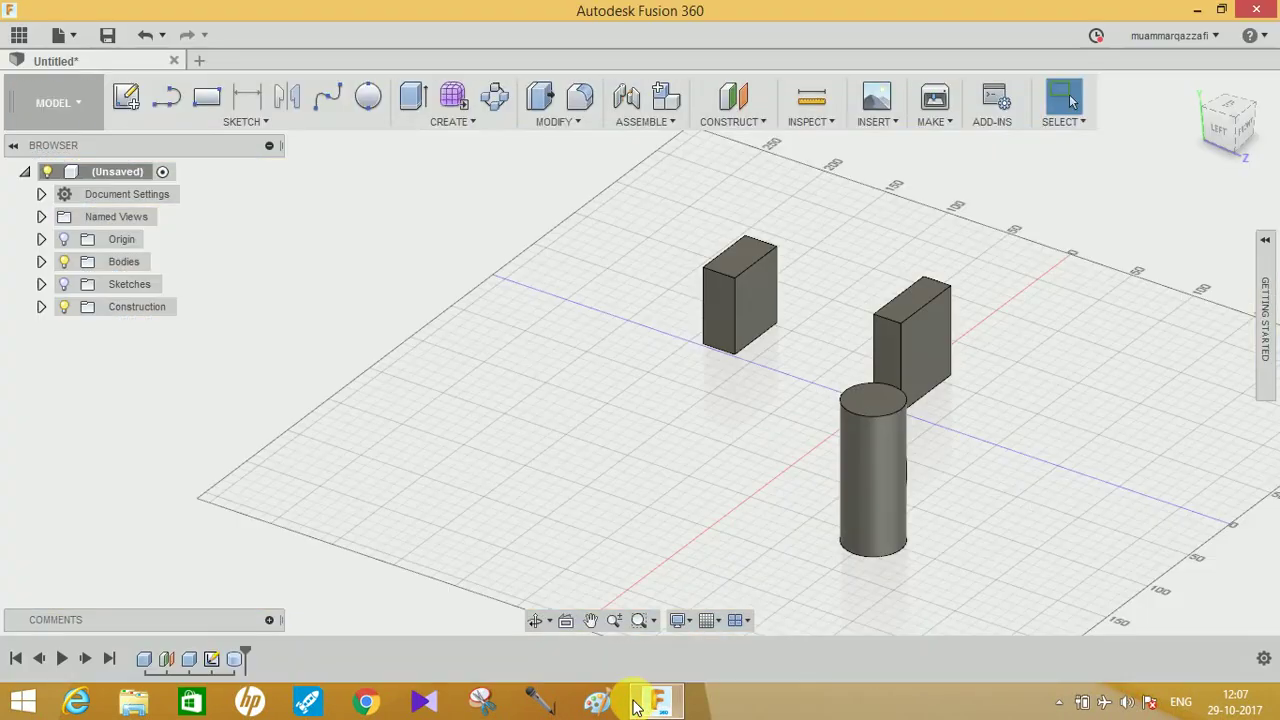
left_click(740, 125)
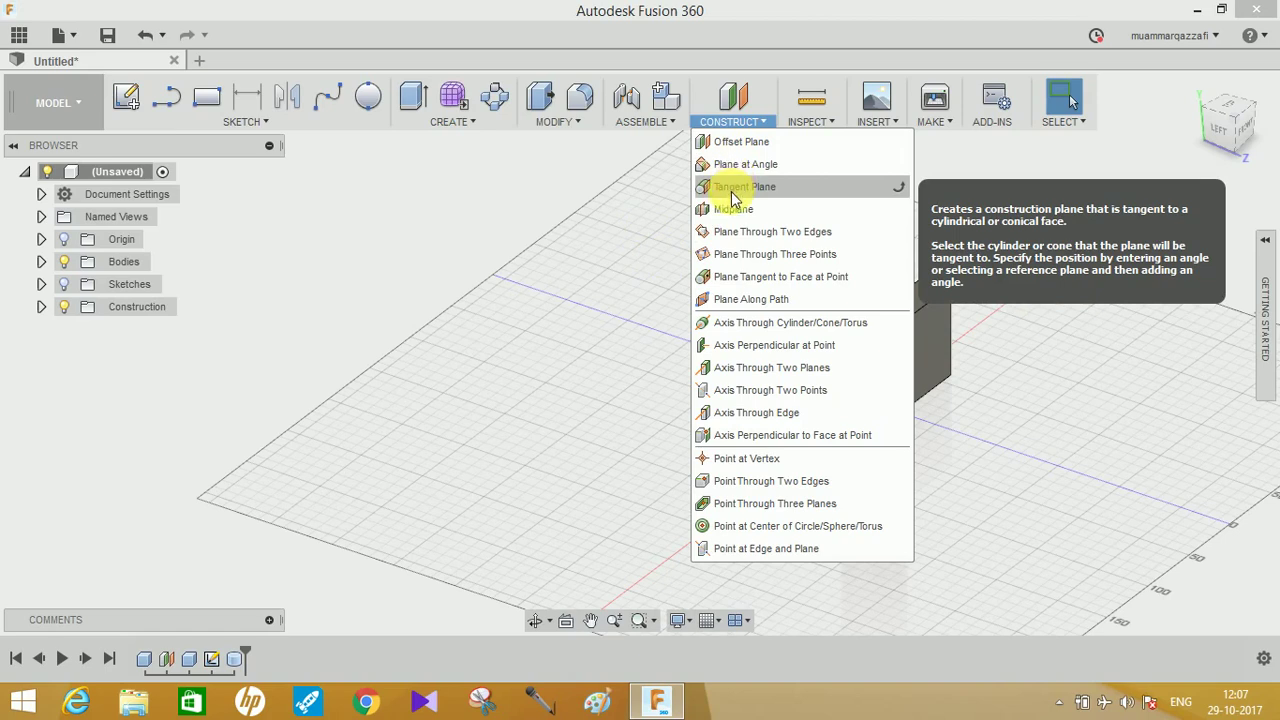
left_click(604, 207)
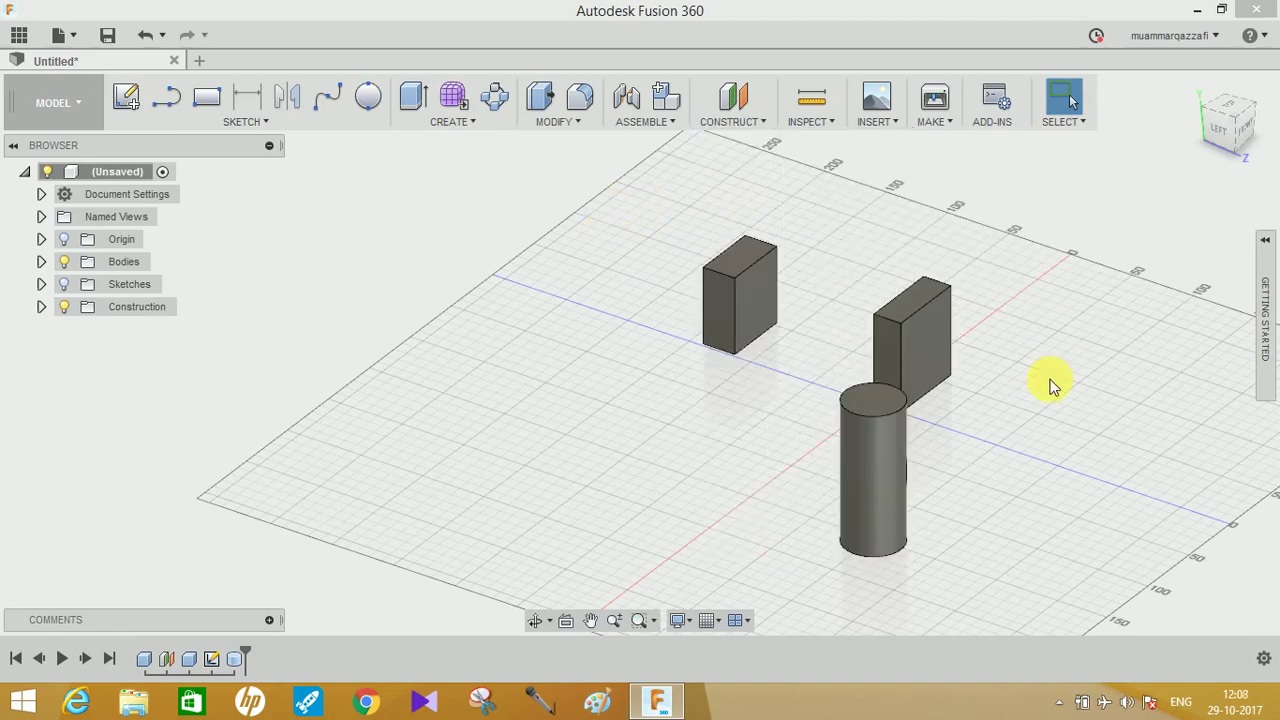
Step: Try an offset plane 40 mm from the origin block's large side face that faces away from the other block
middle_click_drag(1029, 400, 765, 195, "shift")
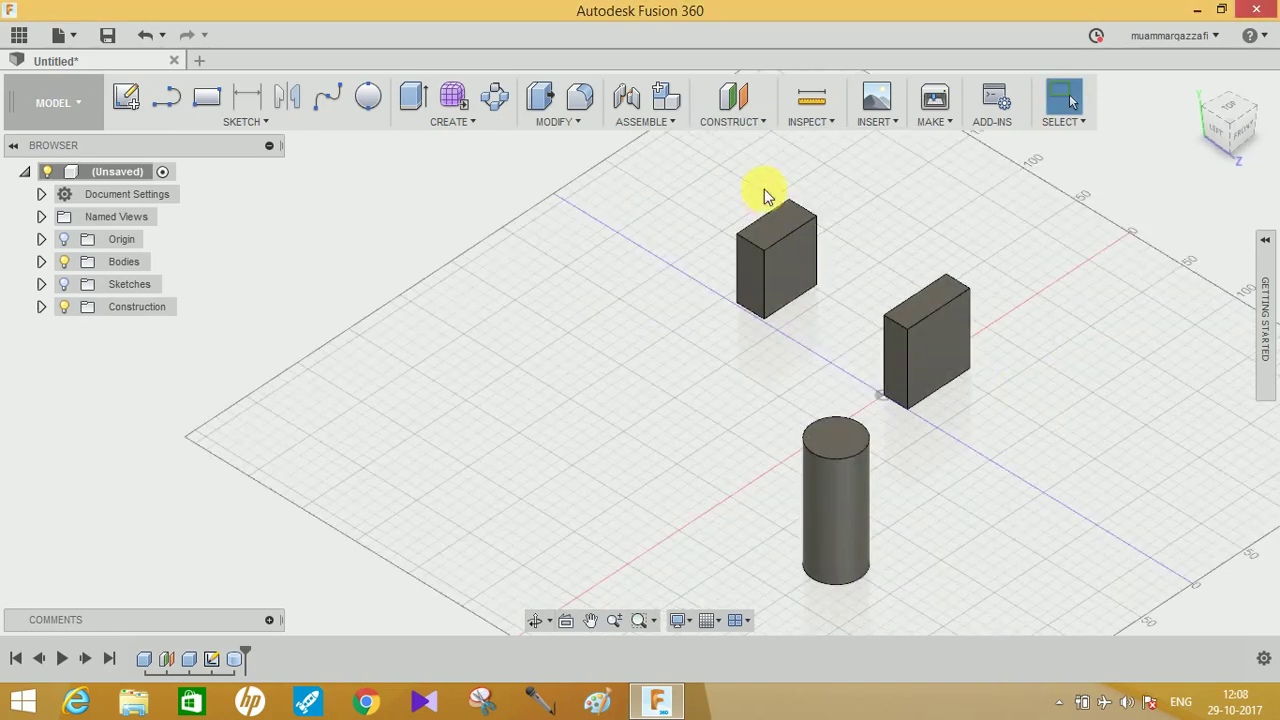
left_click(734, 128)
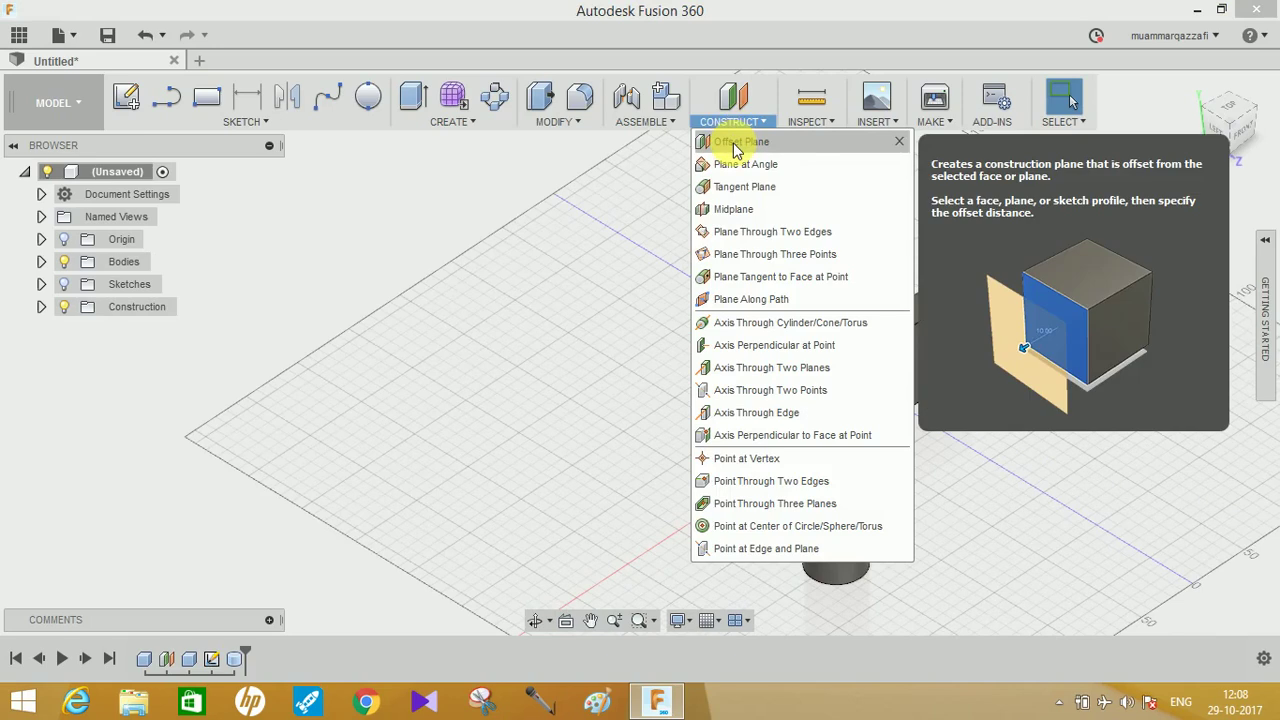
left_click(813, 142)
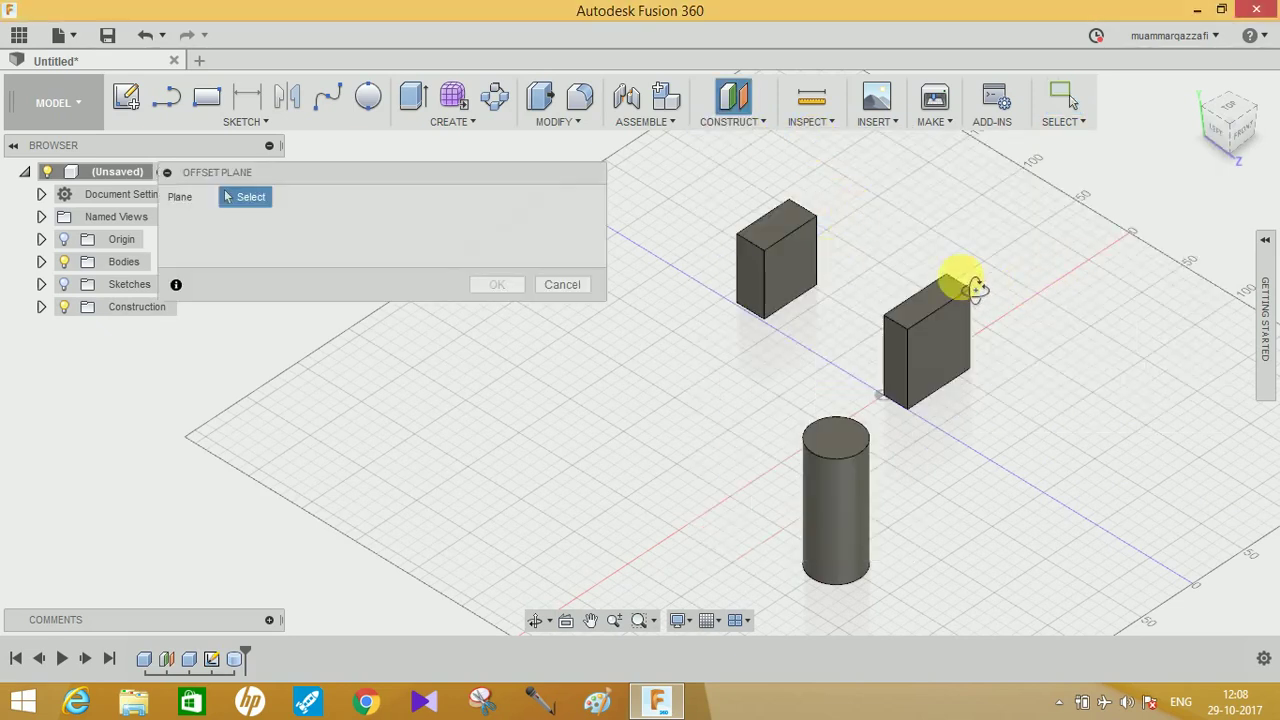
middle_click_drag(889, 266, 820, 478, "shift")
scroll(820, 478, "up", 2)
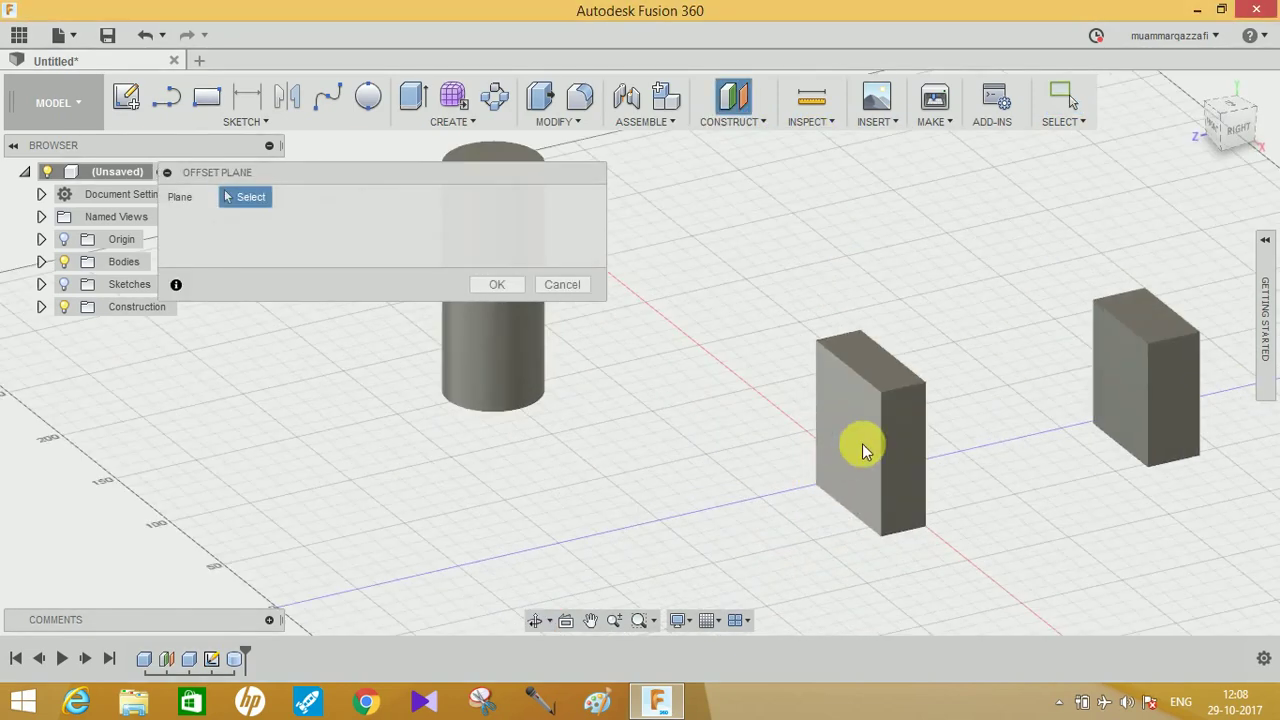
scroll(1013, 404, "up", 2)
middle_click_drag(1013, 408, 928, 423, "shift")
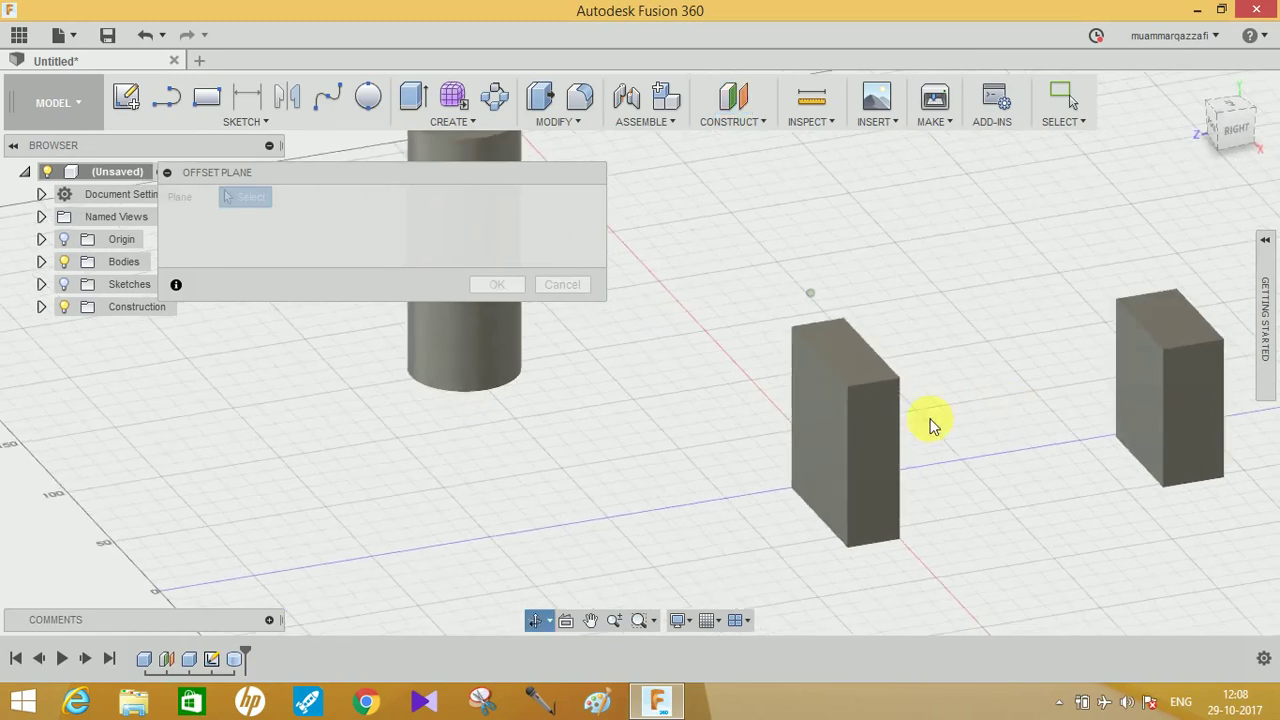
left_click(825, 434)
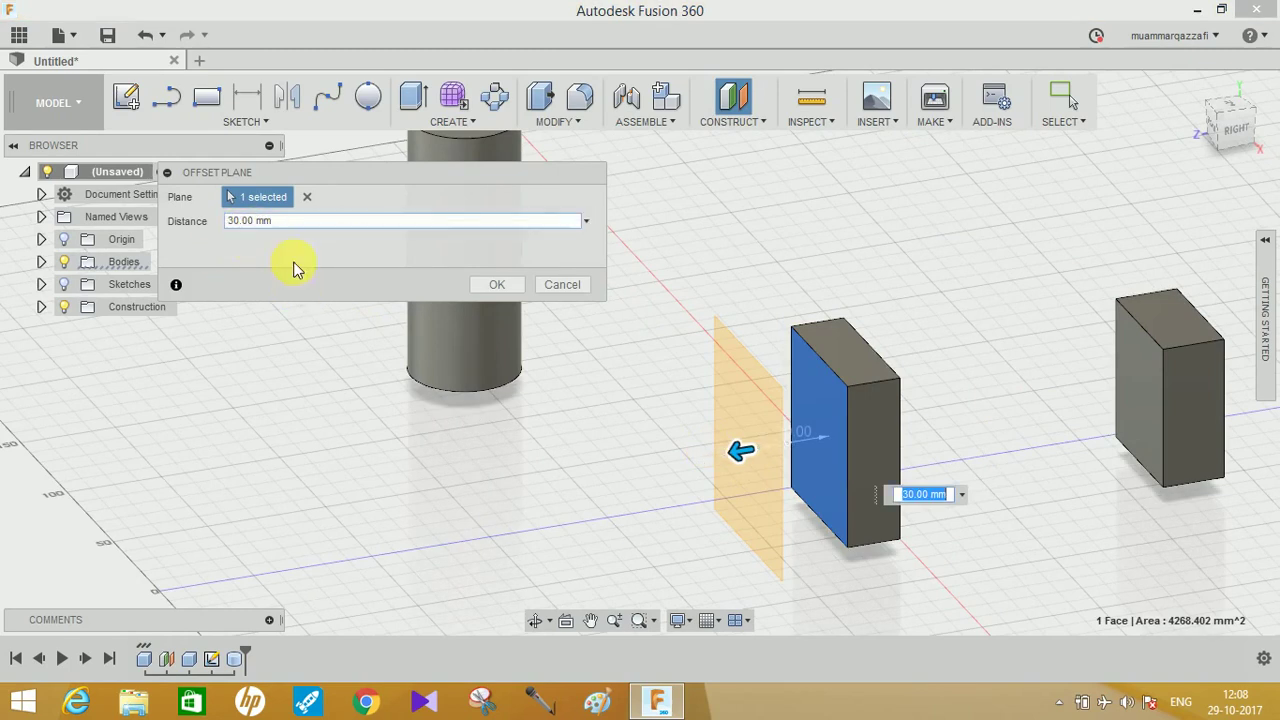
left_click_drag(788, 458, 1172, 380)
left_click_drag(875, 505, 683, 475)
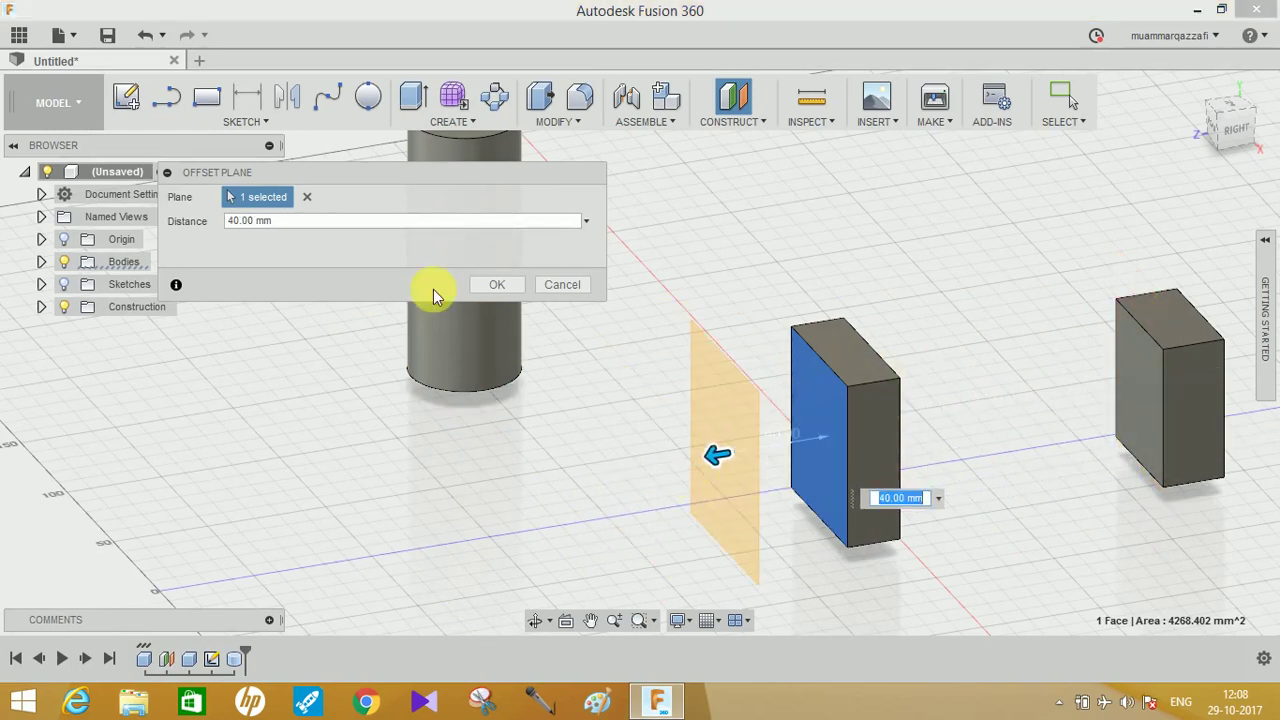
Step: Try an offset plane 30 mm above the top face of the block at the origin instead, and discard it
left_click(830, 360)
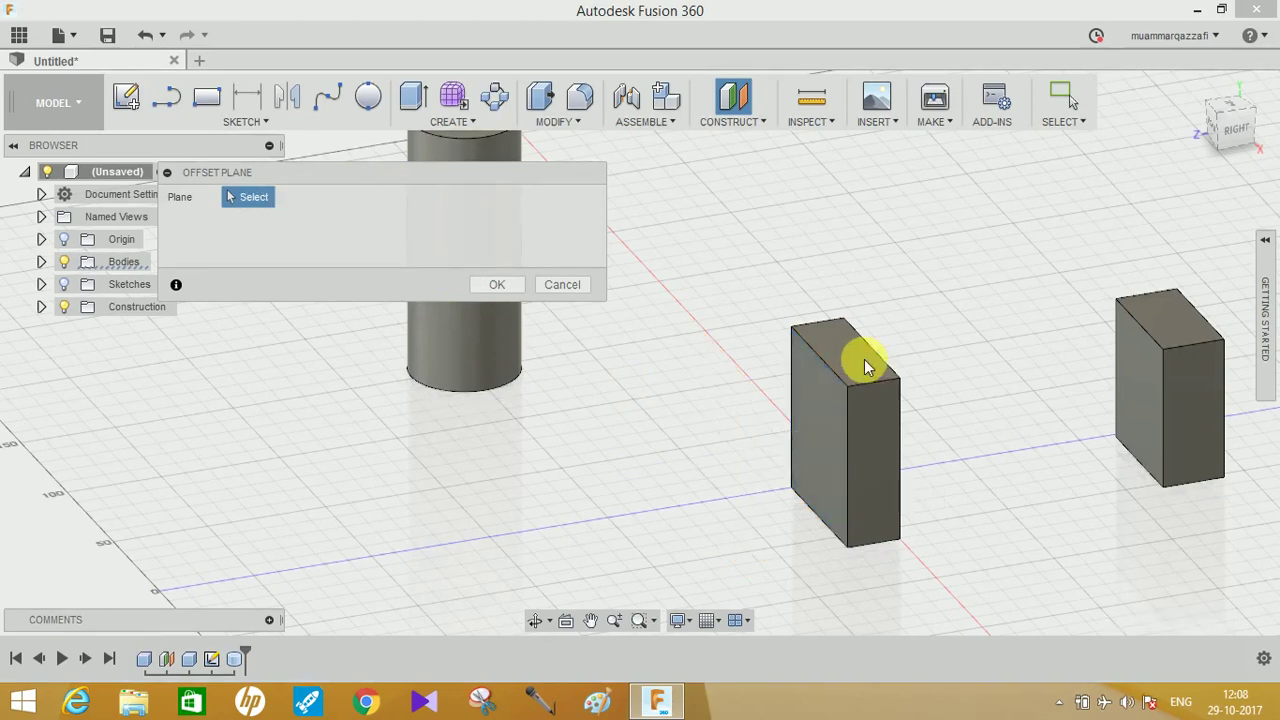
left_click(840, 336)
left_click_drag(857, 337, 863, 225)
left_click_drag(847, 547, 876, 314)
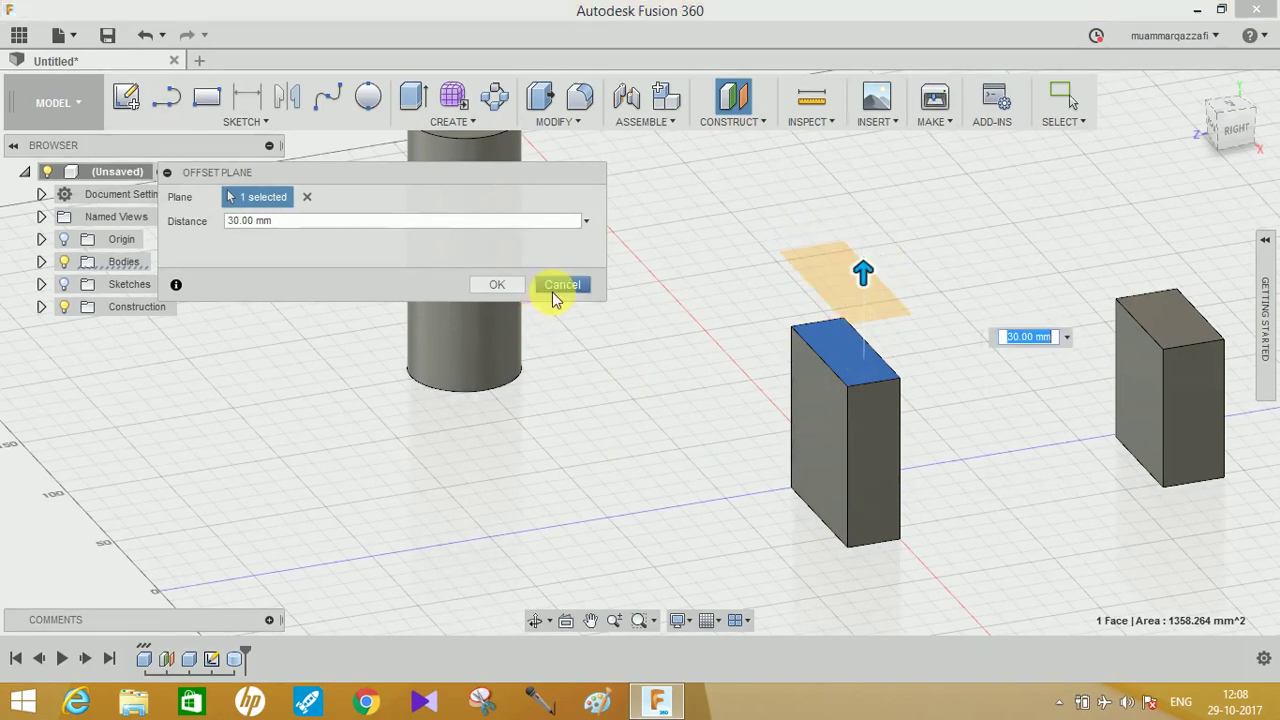
left_click(556, 292)
Step: Create a tilted construction plane with Plane at Angle through a long top edge of the block away from the origin
left_click(731, 124)
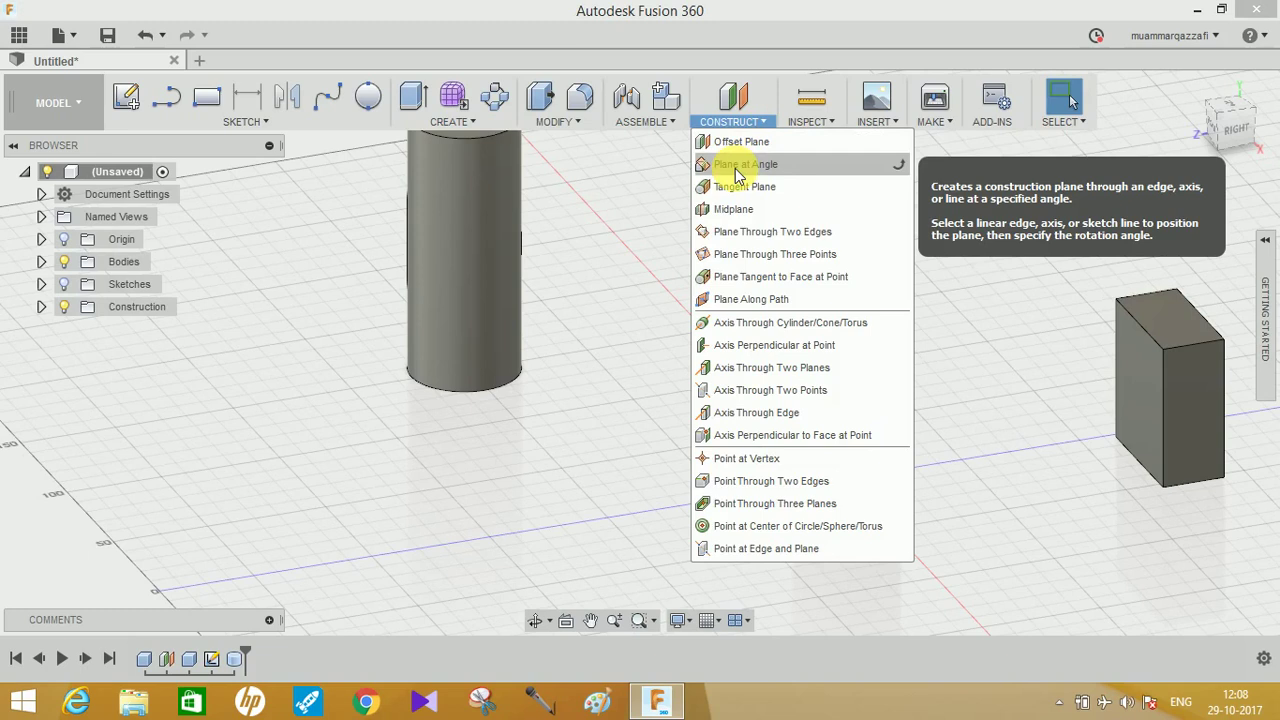
left_click(736, 166)
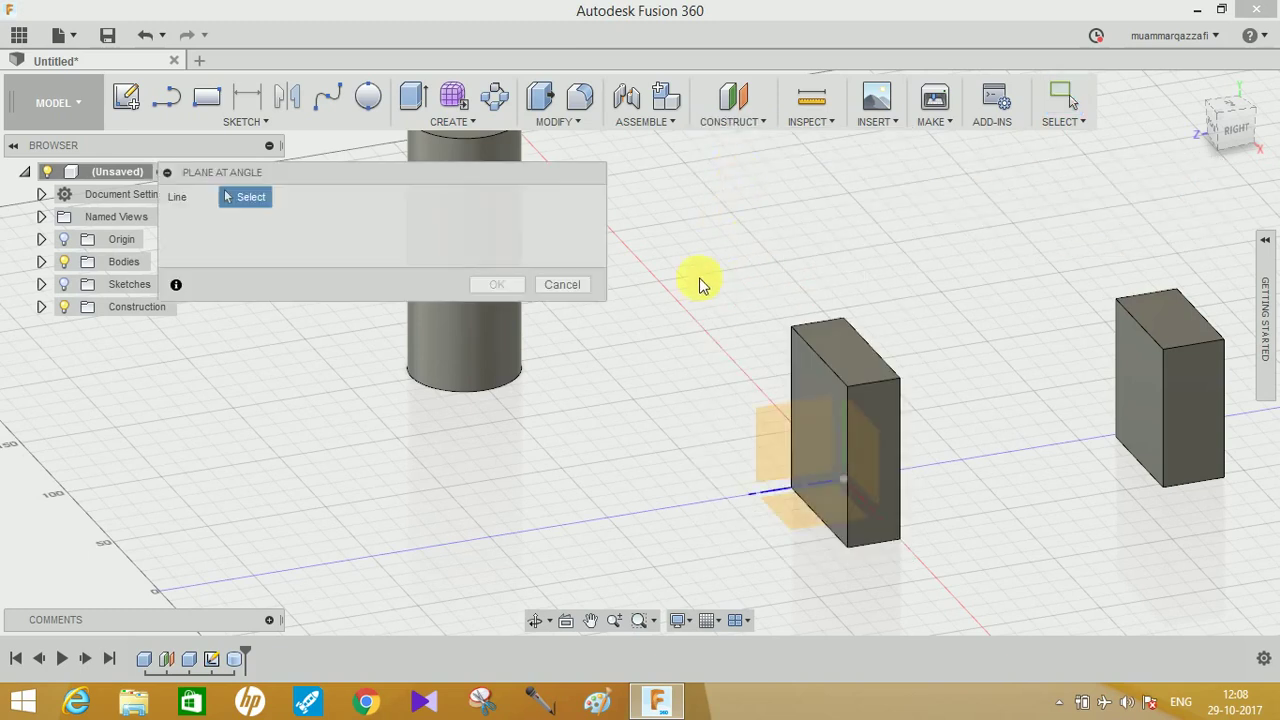
middle_click_drag(857, 263, 994, 406, "shift")
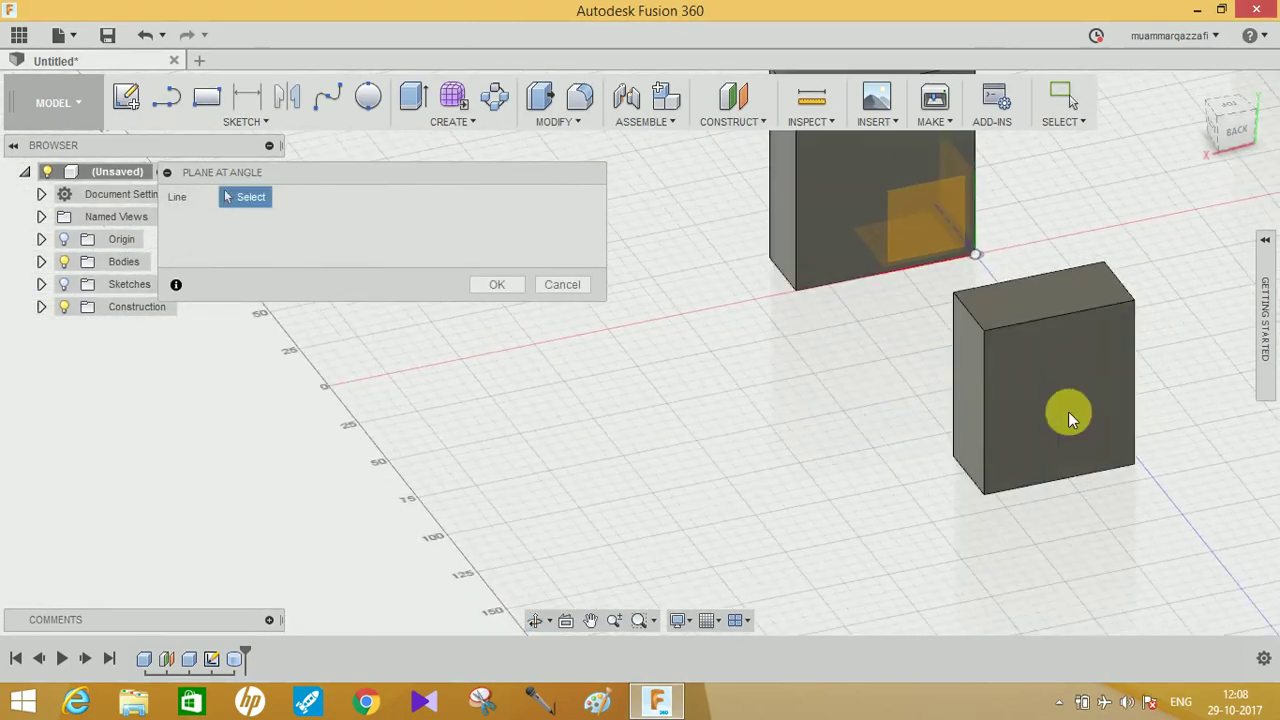
mouse_move(1110, 372)
middle_mouse_down()
mouse_move(860, 363)
mouse_move(1113, 387)
middle_mouse_up()
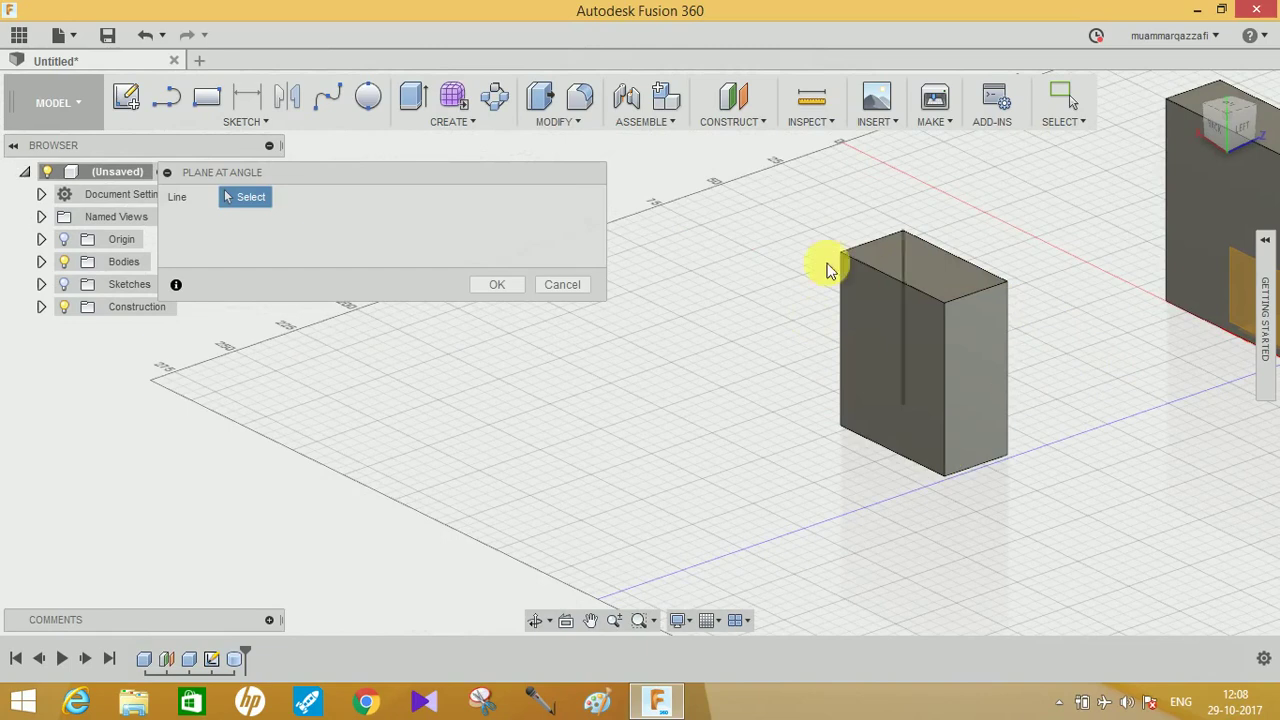
middle_click_drag(993, 260, 977, 268)
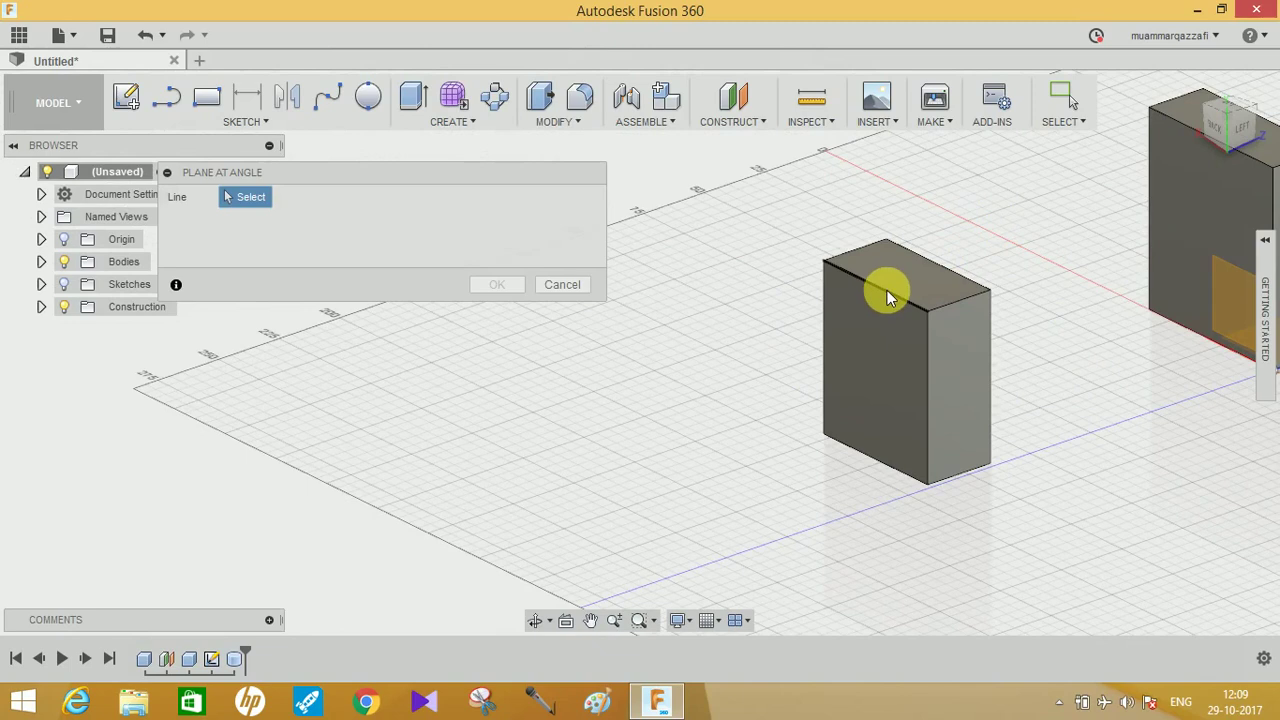
left_click(888, 296)
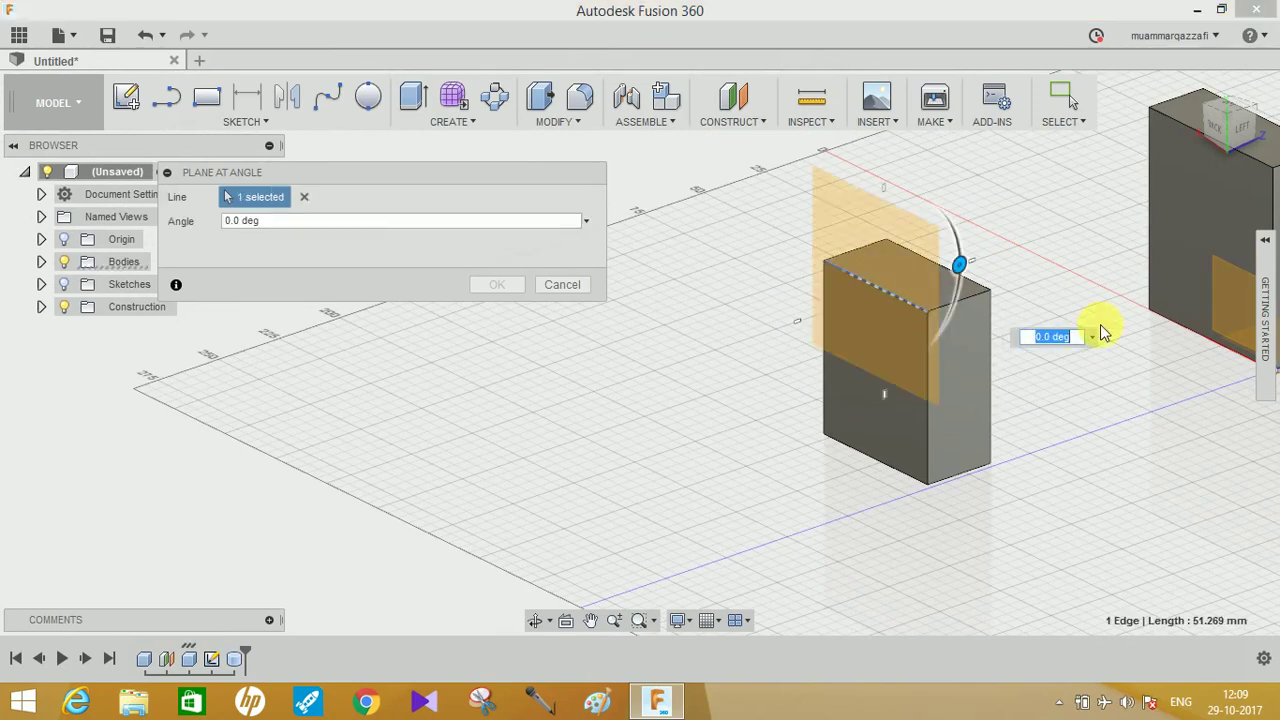
middle_click_drag(1066, 320, 1063, 325, "shift")
left_click(1214, 114)
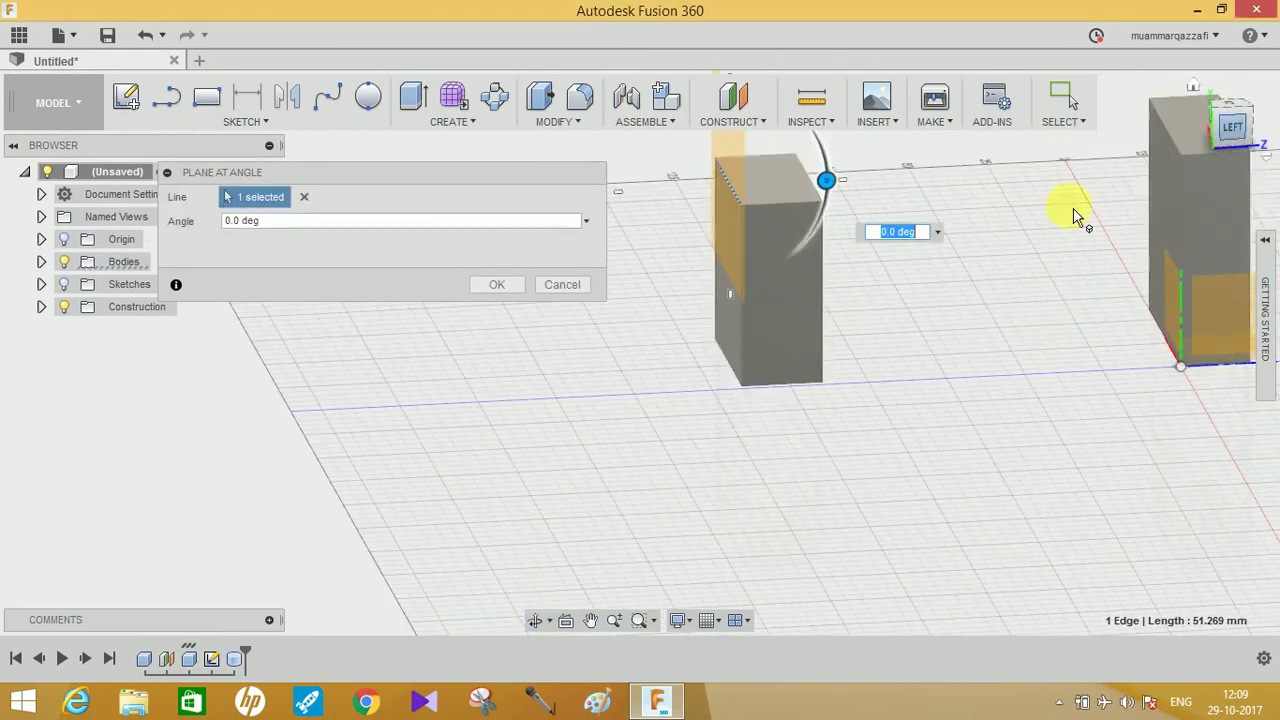
middle_click_drag(1043, 427, 1086, 530)
left_click_drag(872, 309, 855, 402)
middle_click_drag(903, 434, 814, 314, "shift")
left_click_drag(838, 370, 837, 400)
left_click(486, 281)
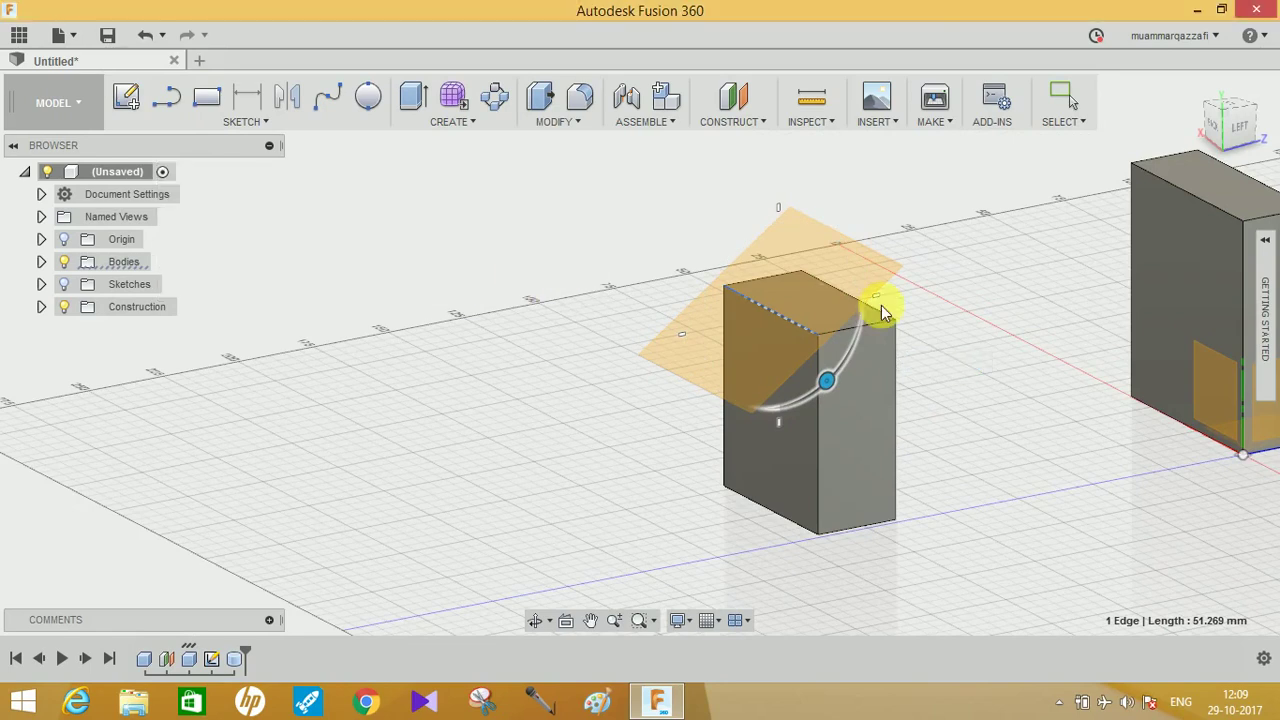
Step: Create a tangent plane on the cylinder's curved face at an angle of -180 degrees
middle_click_drag(851, 286, 889, 329, "shift")
middle_click_drag(980, 363, 700, 349, "shift")
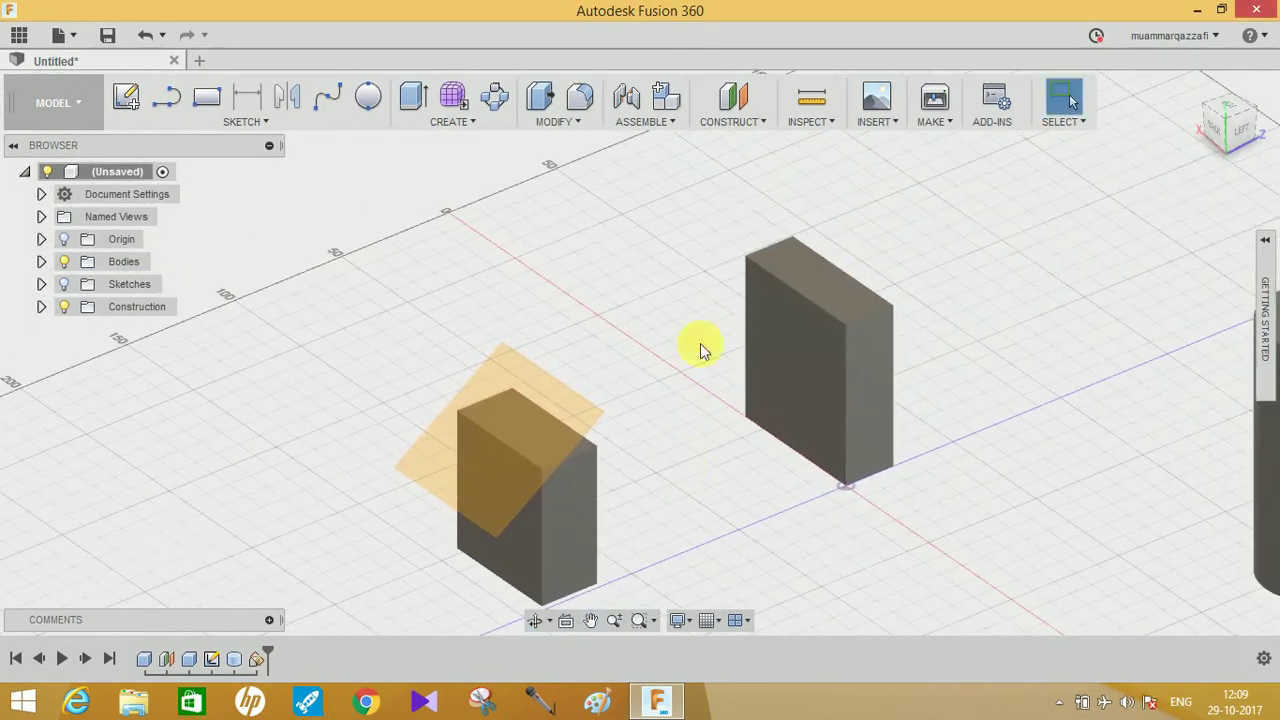
left_click(740, 121)
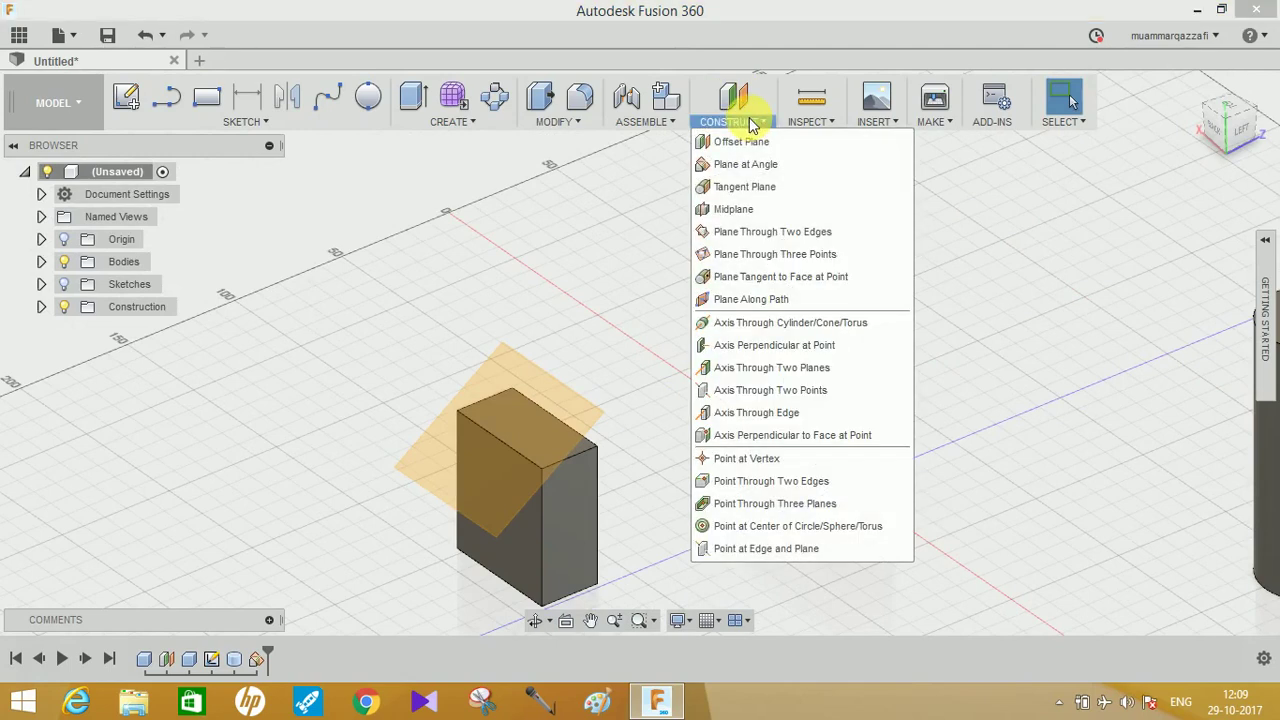
left_click(759, 189)
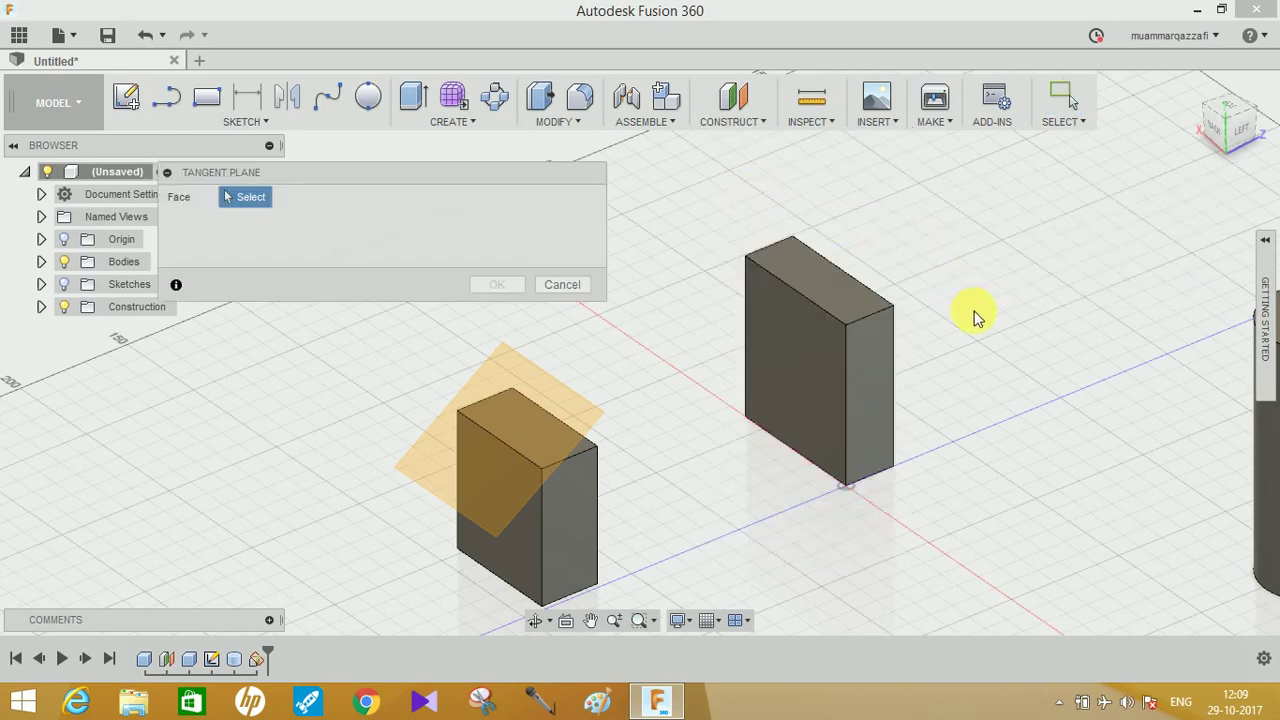
scroll(991, 323, "down", 3)
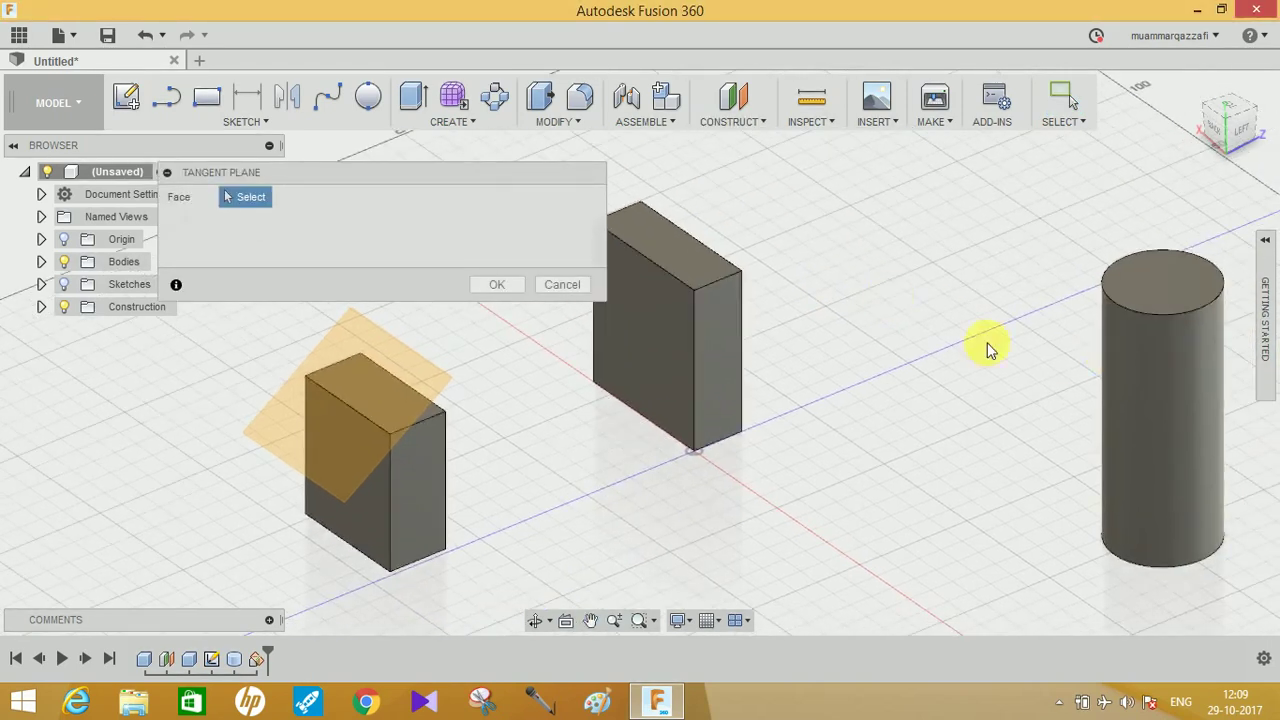
scroll(780, 405, "down", 1)
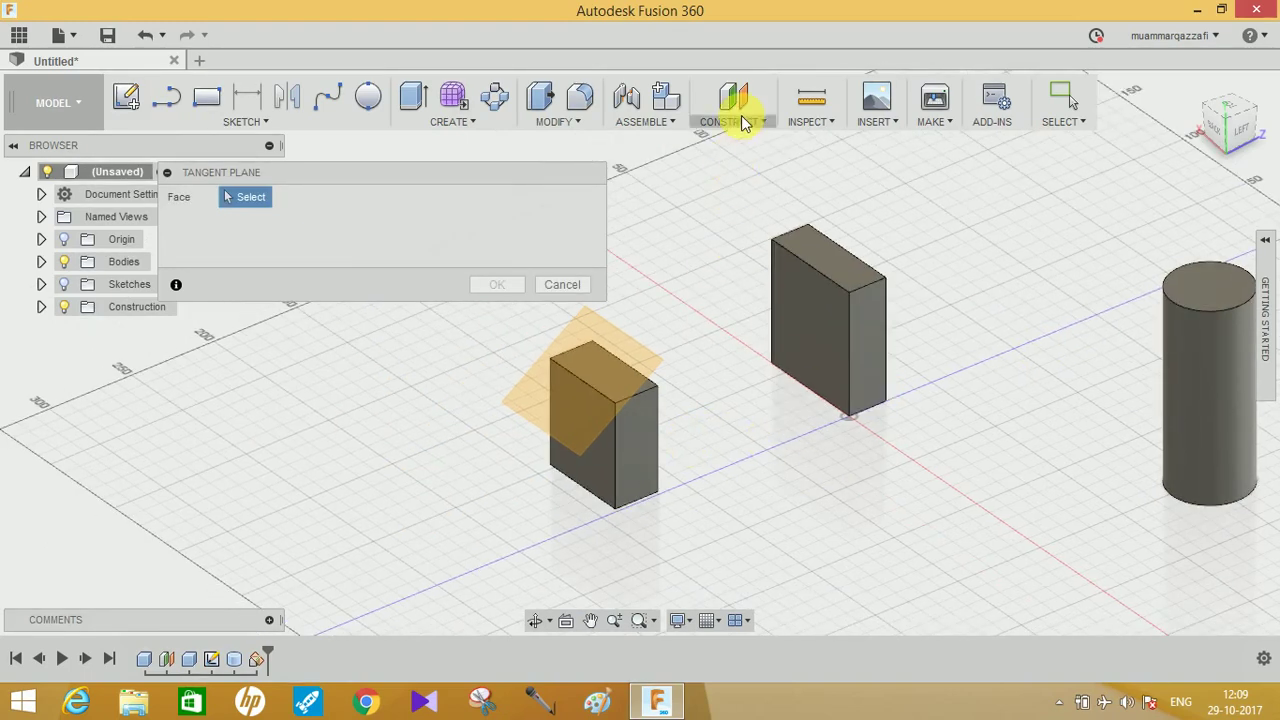
left_click(743, 120)
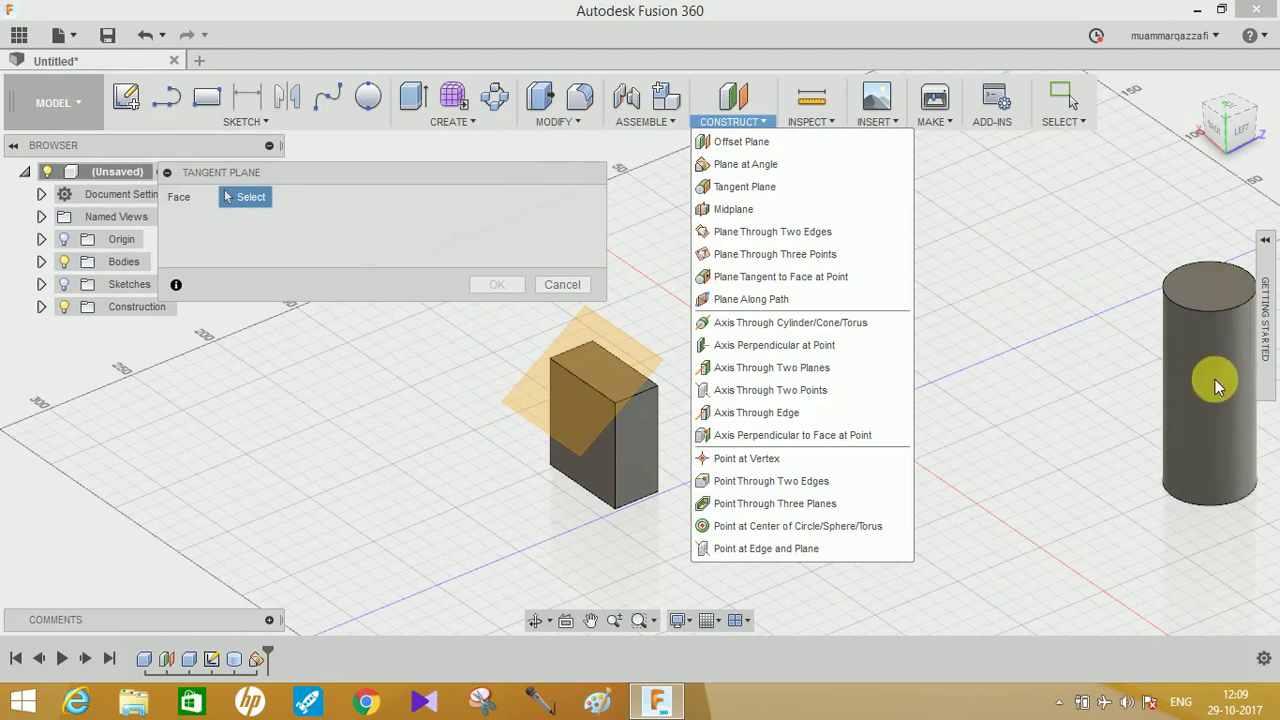
left_click(982, 332)
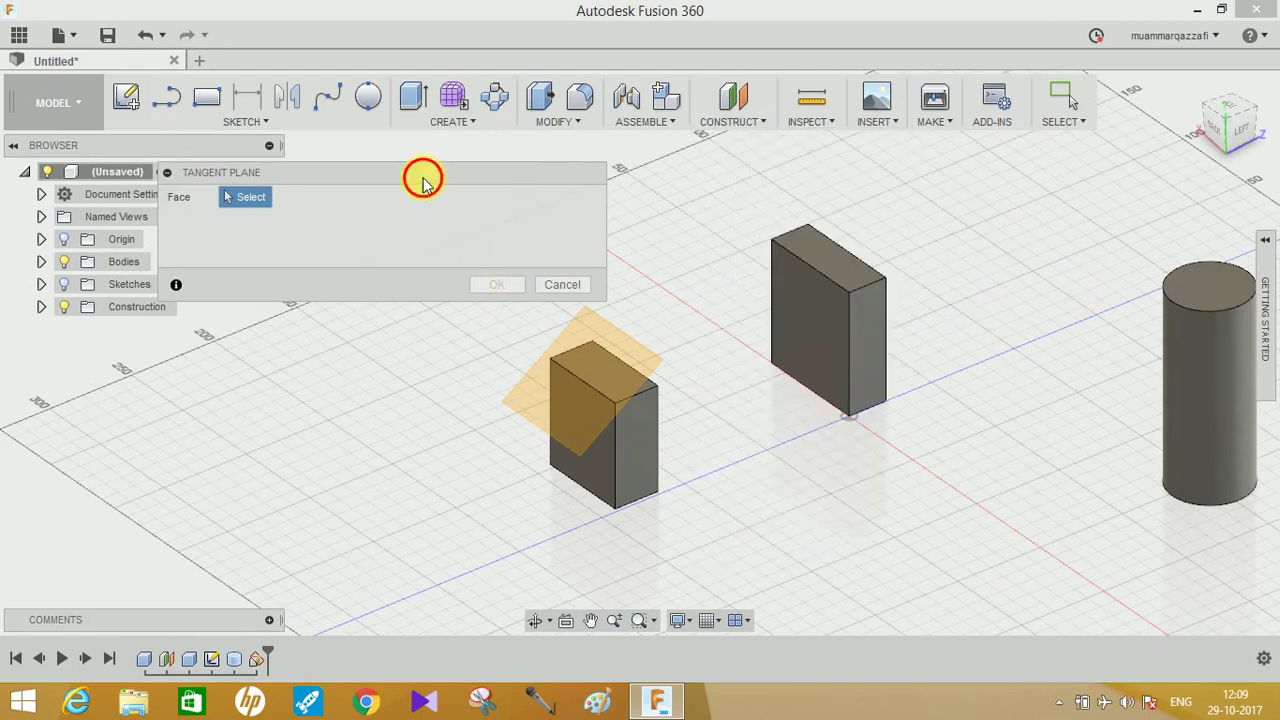
left_click_drag(421, 182, 463, 172)
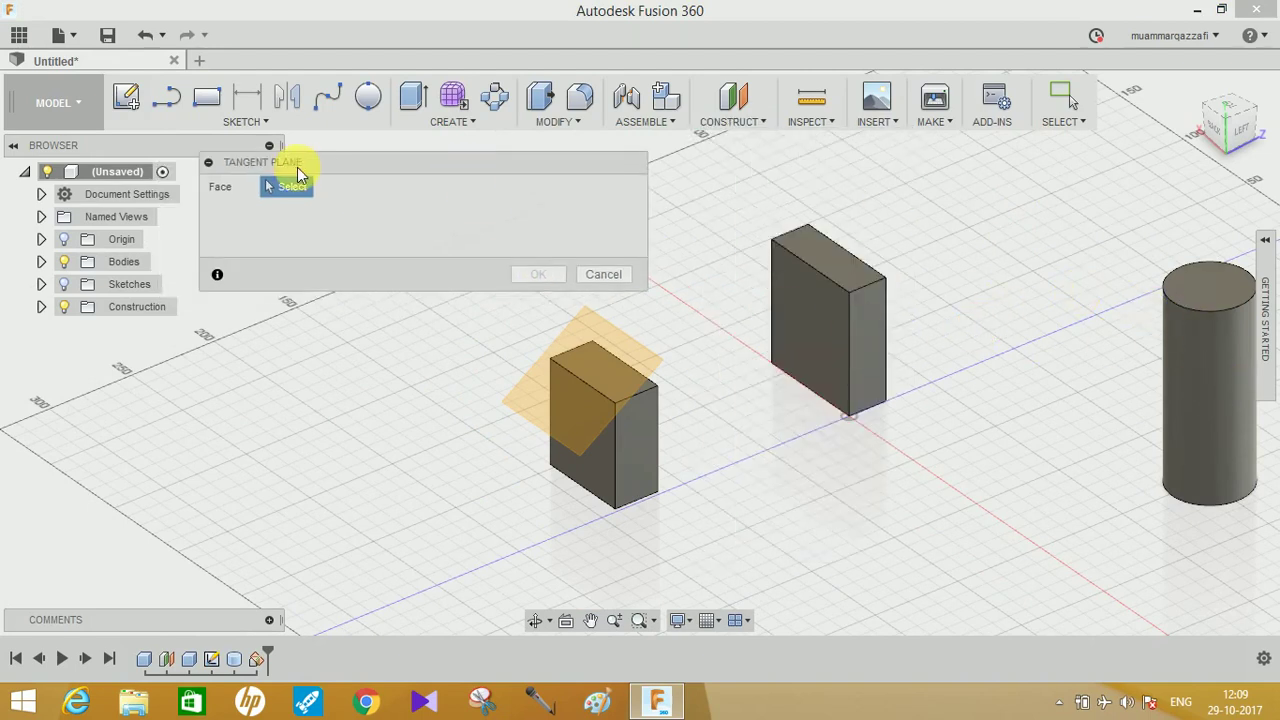
middle_click_drag(1014, 414, 914, 400)
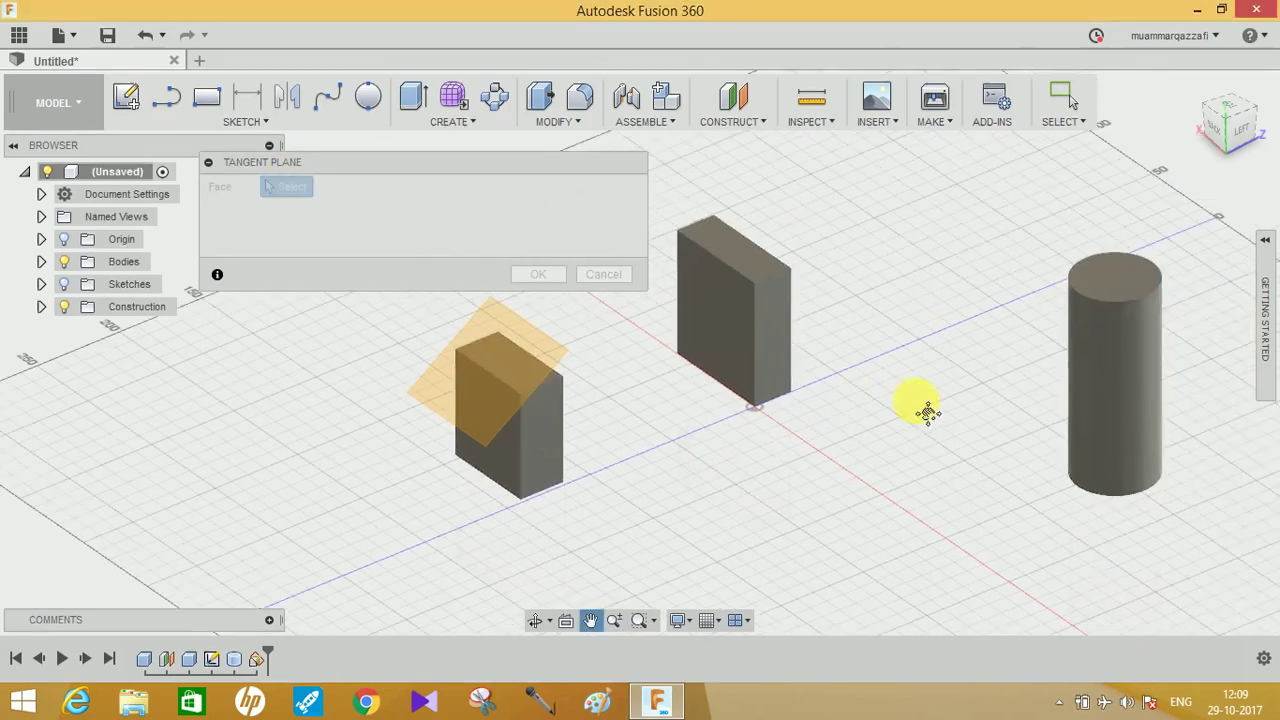
left_click(1121, 402)
middle_click_drag(851, 423, 1051, 326, "shift")
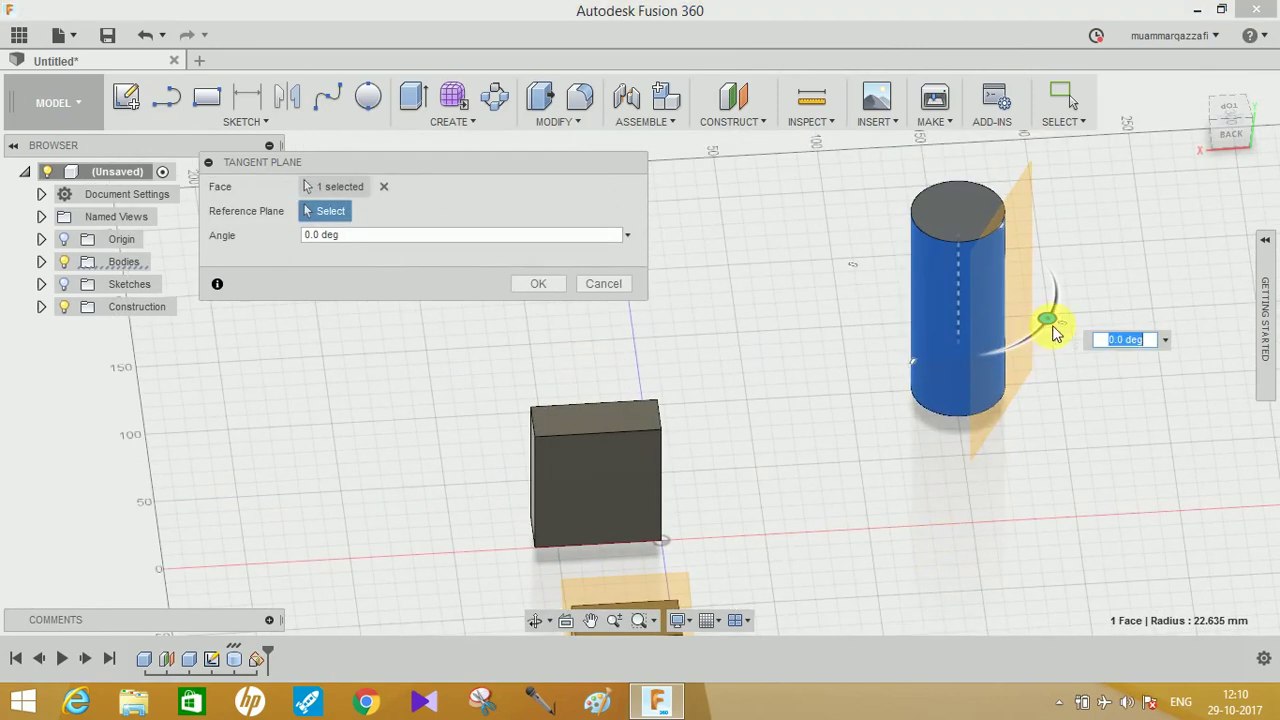
left_click_drag(1059, 333, 831, 263)
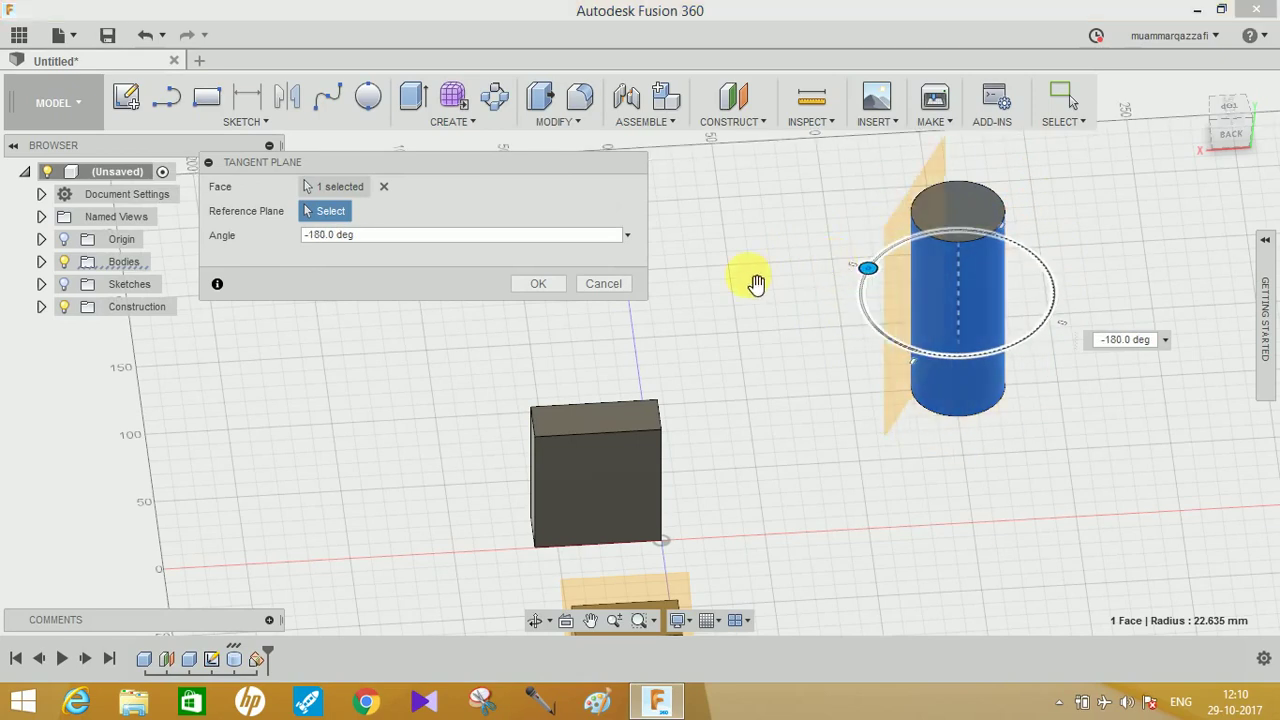
left_click(538, 283)
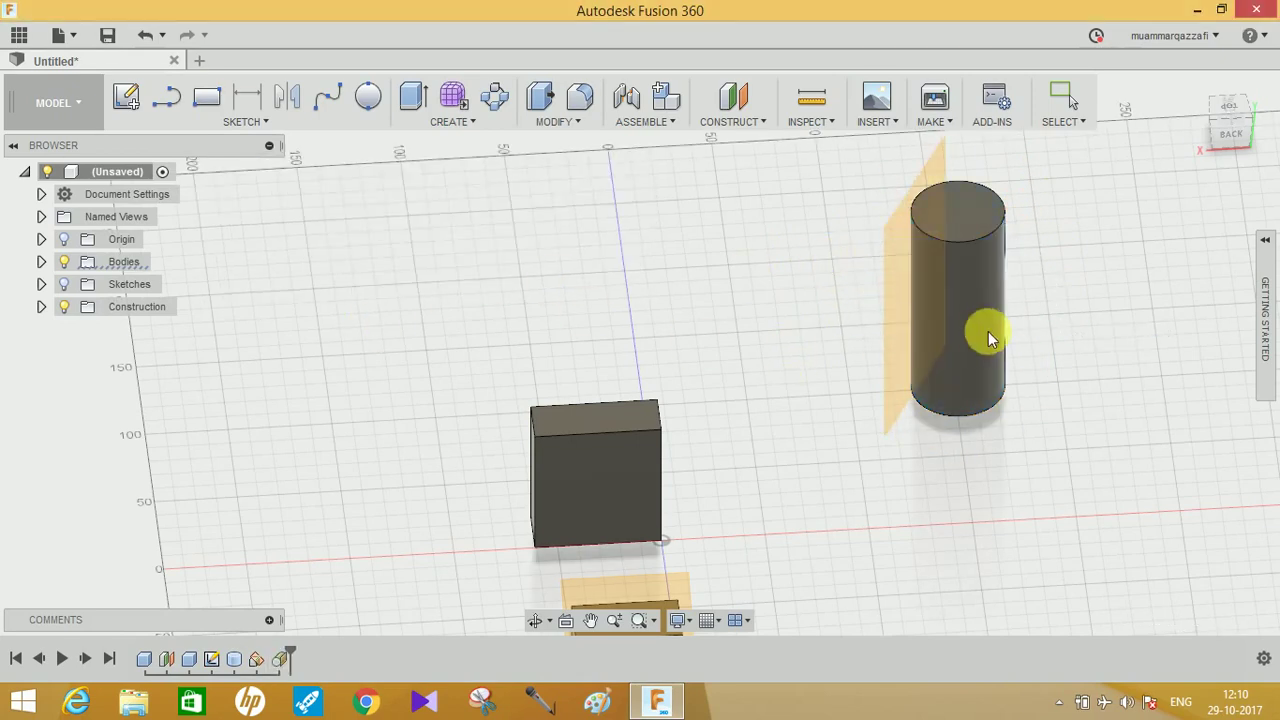
Step: Try a midplane between the two narrow end faces of the block at the origin, and clear the selected faces
middle_click_drag(1032, 316, 877, 420, "shift")
scroll(757, 397, "down", 3)
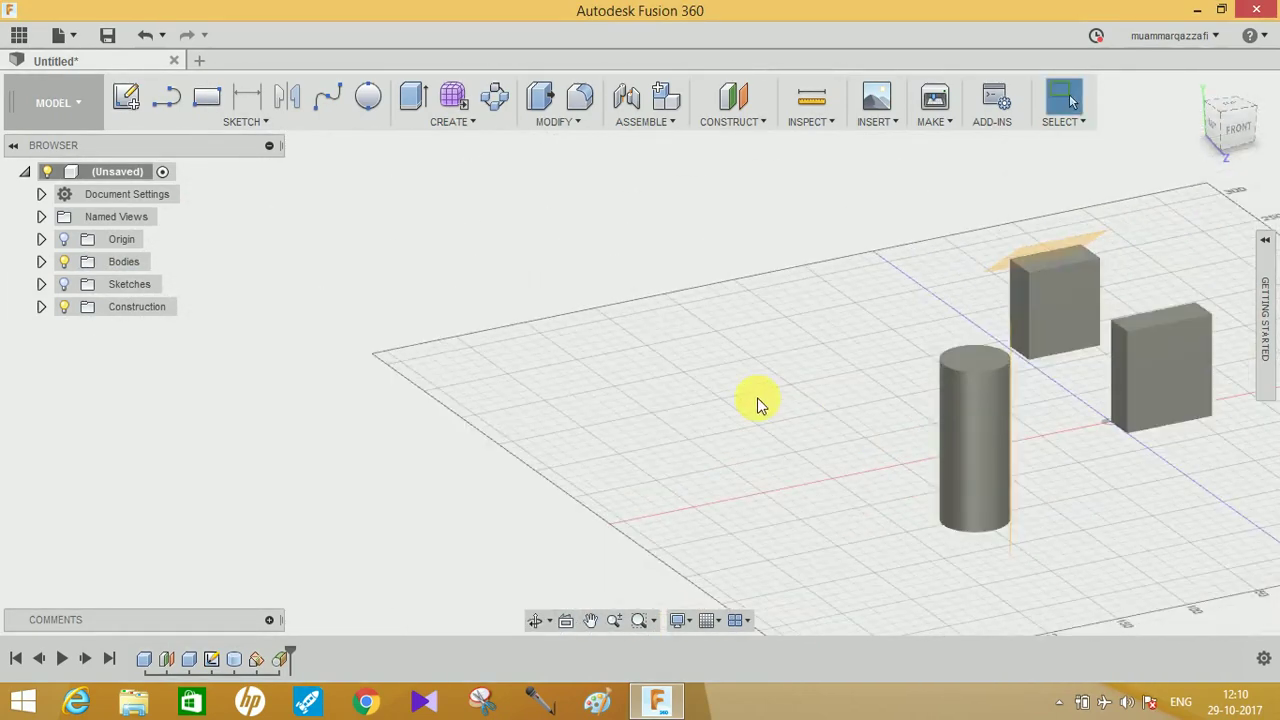
middle_click_drag(749, 386, 685, 197, "shift")
left_click(737, 118)
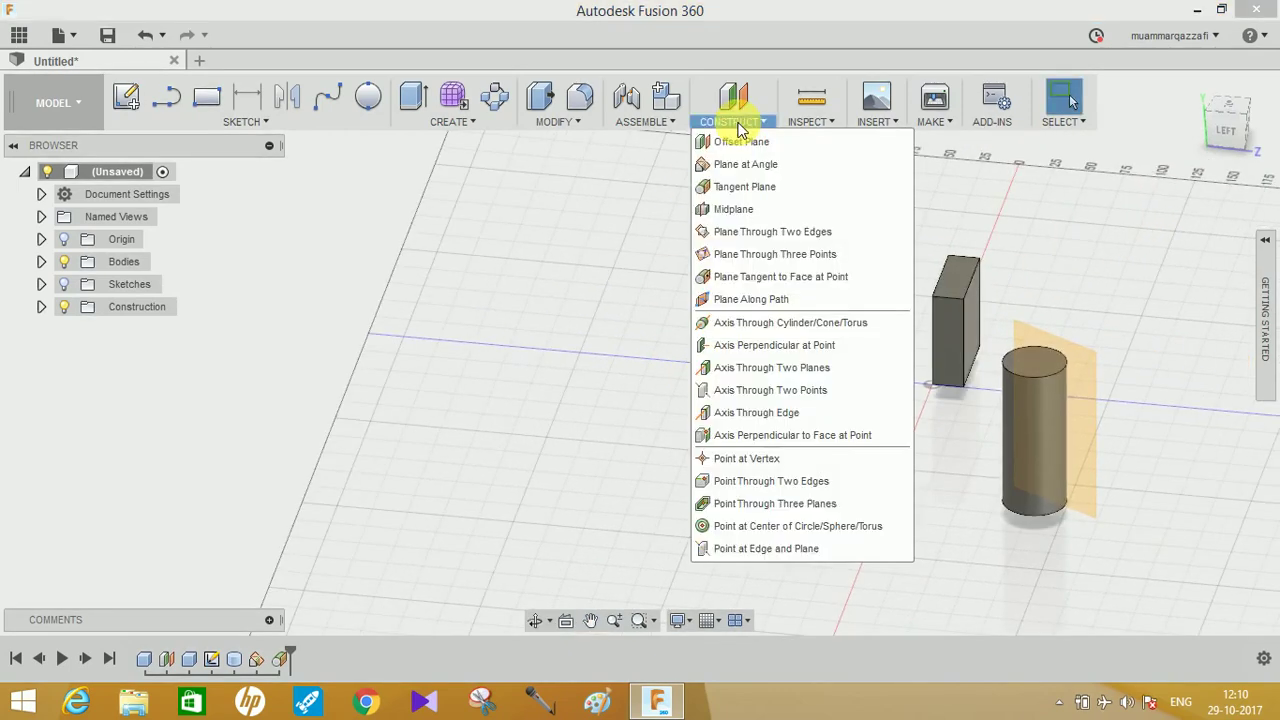
left_click(760, 222)
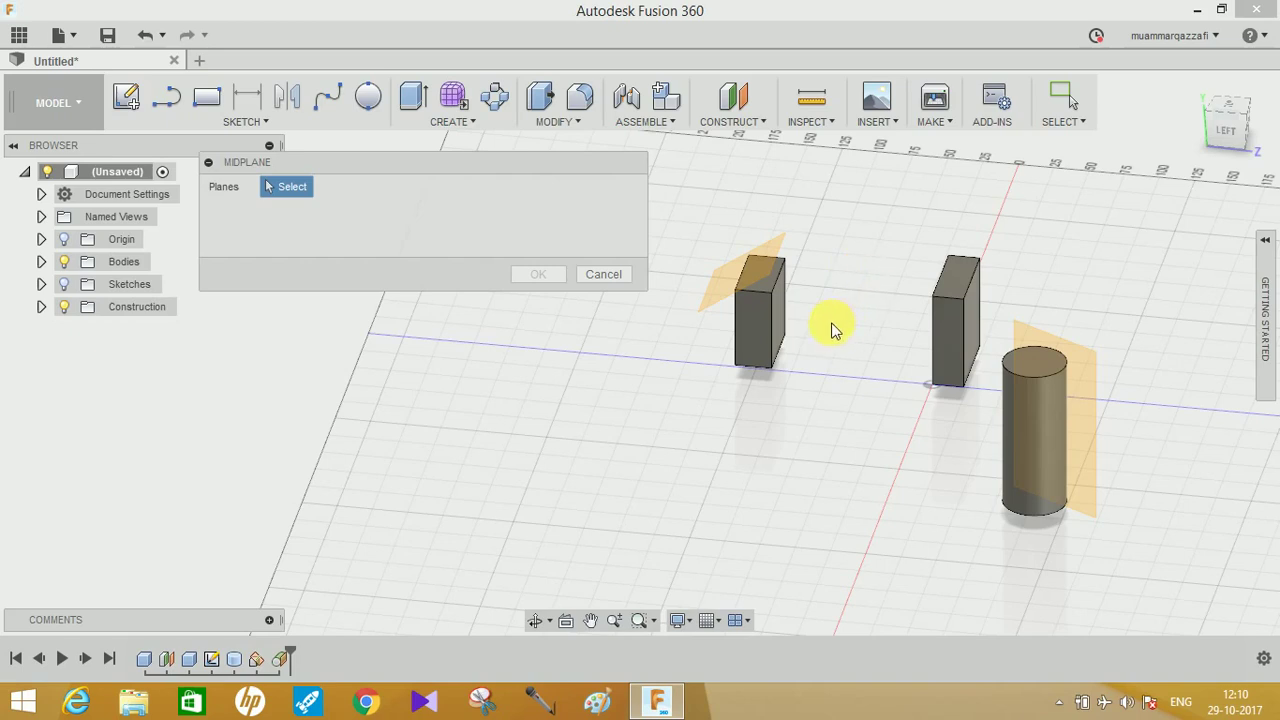
middle_click_drag(914, 286, 1092, 388, "shift")
scroll(1009, 371, "up", 3)
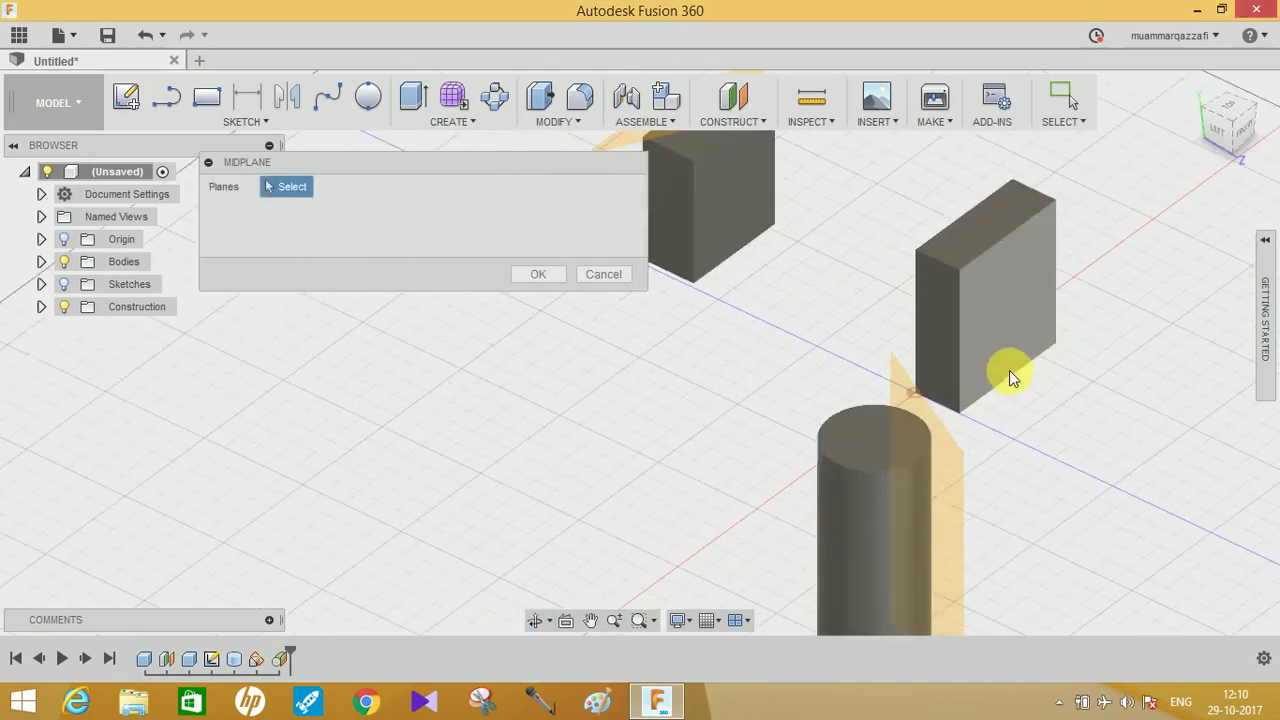
scroll(1006, 366, "up", 4)
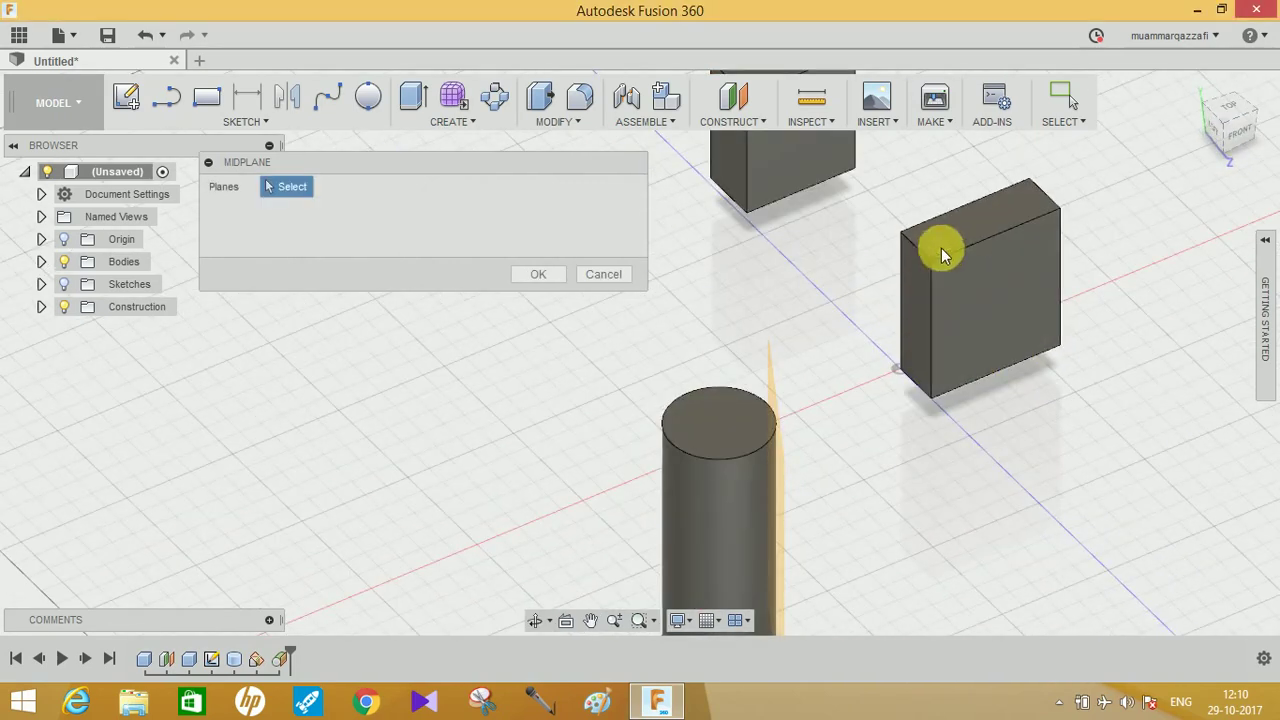
left_click(914, 290)
middle_click_drag(1143, 286, 1053, 293, "shift")
left_click(1078, 283)
middle_click_drag(926, 314, 977, 379, "shift")
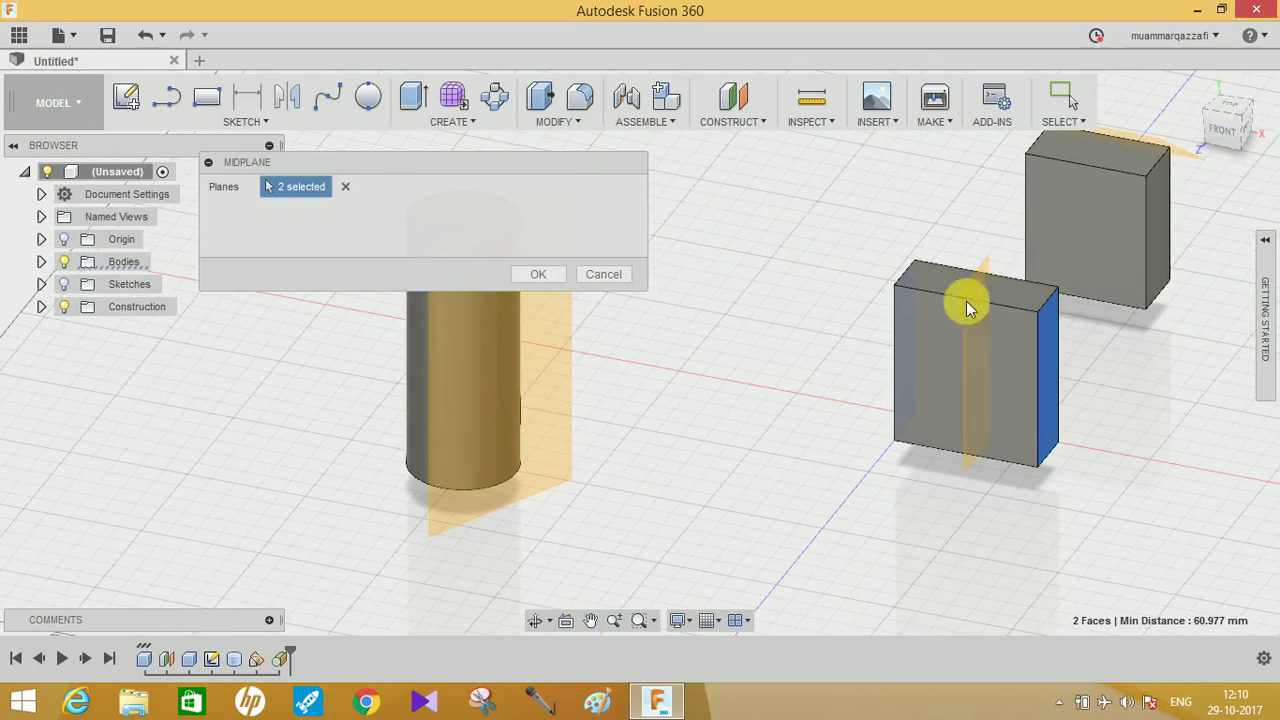
left_click(344, 190)
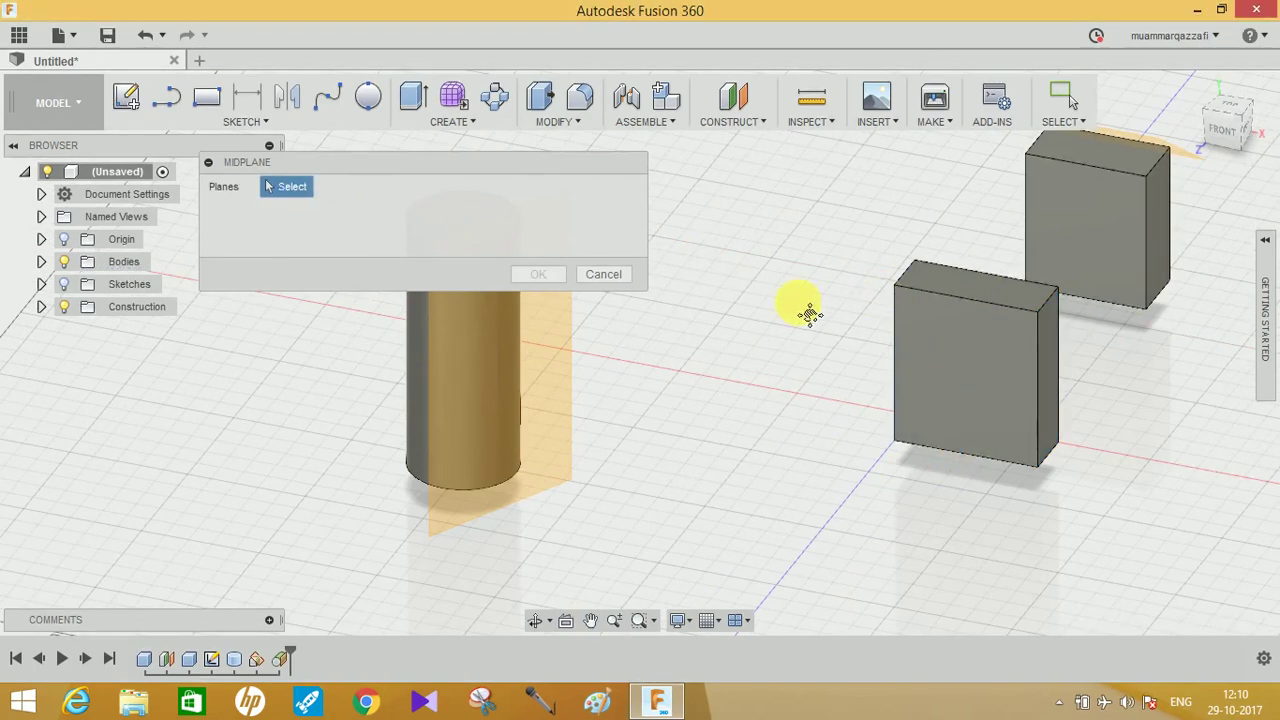
Step: Try a midplane between the large faces of the two blocks that face each other, and clear the selection
middle_click_drag(811, 314, 718, 319)
middle_click_drag(1071, 343, 777, 251, "shift")
middle_click_drag(966, 277, 872, 395, "shift")
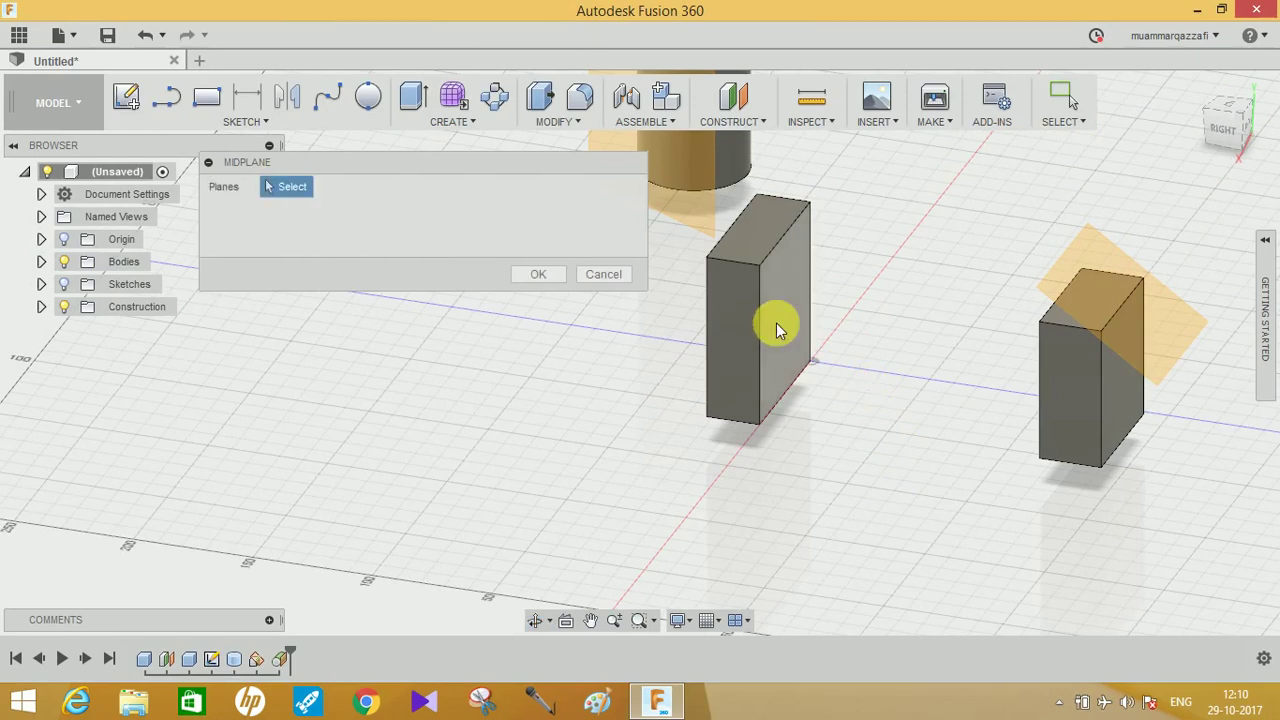
left_click(810, 316)
middle_click_drag(871, 306, 900, 306, "shift")
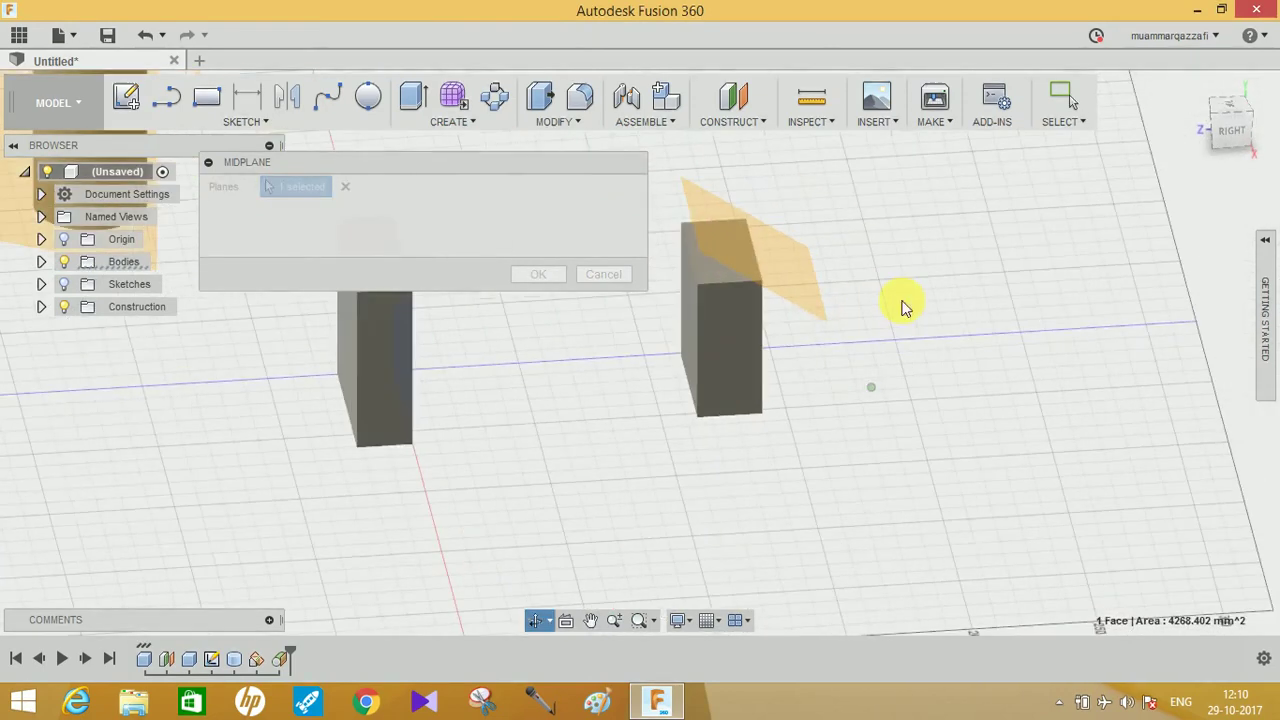
left_click(690, 322)
middle_click_drag(971, 355, 975, 413, "shift")
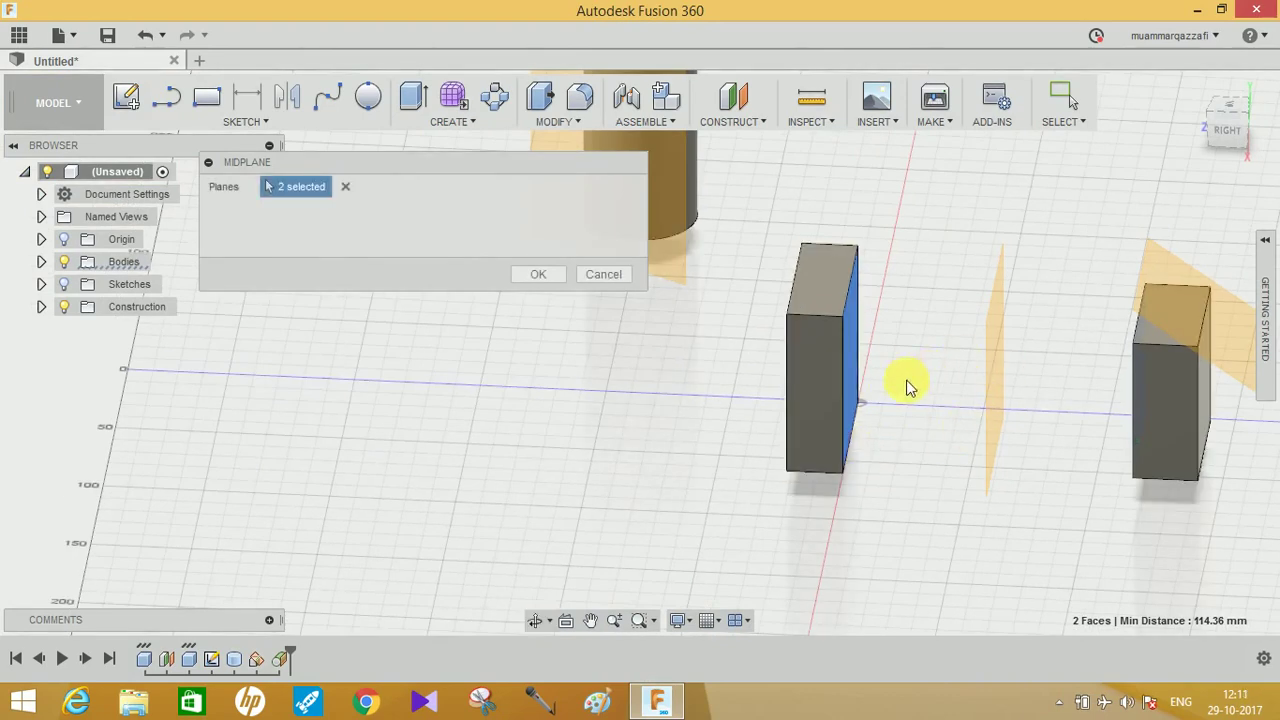
left_click(346, 186)
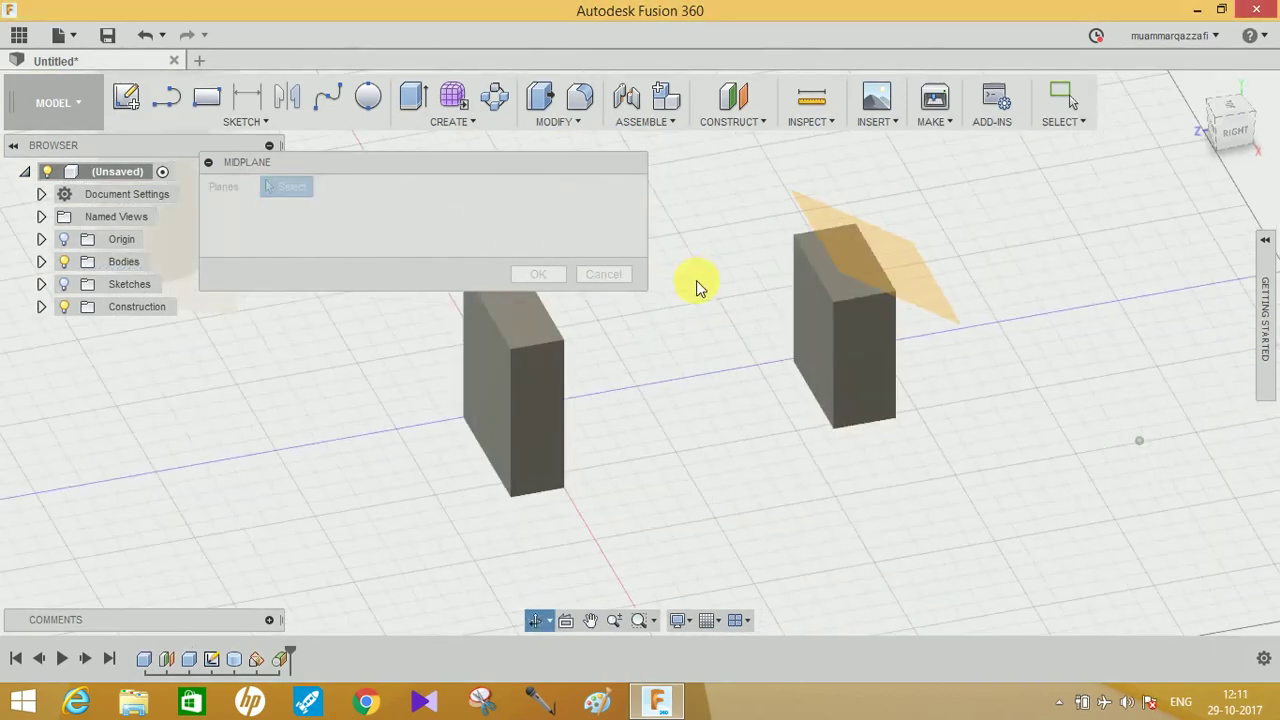
Step: Try a midplane between the origin block's outer large face and the other block's inner large face, and discard it
left_click(475, 400)
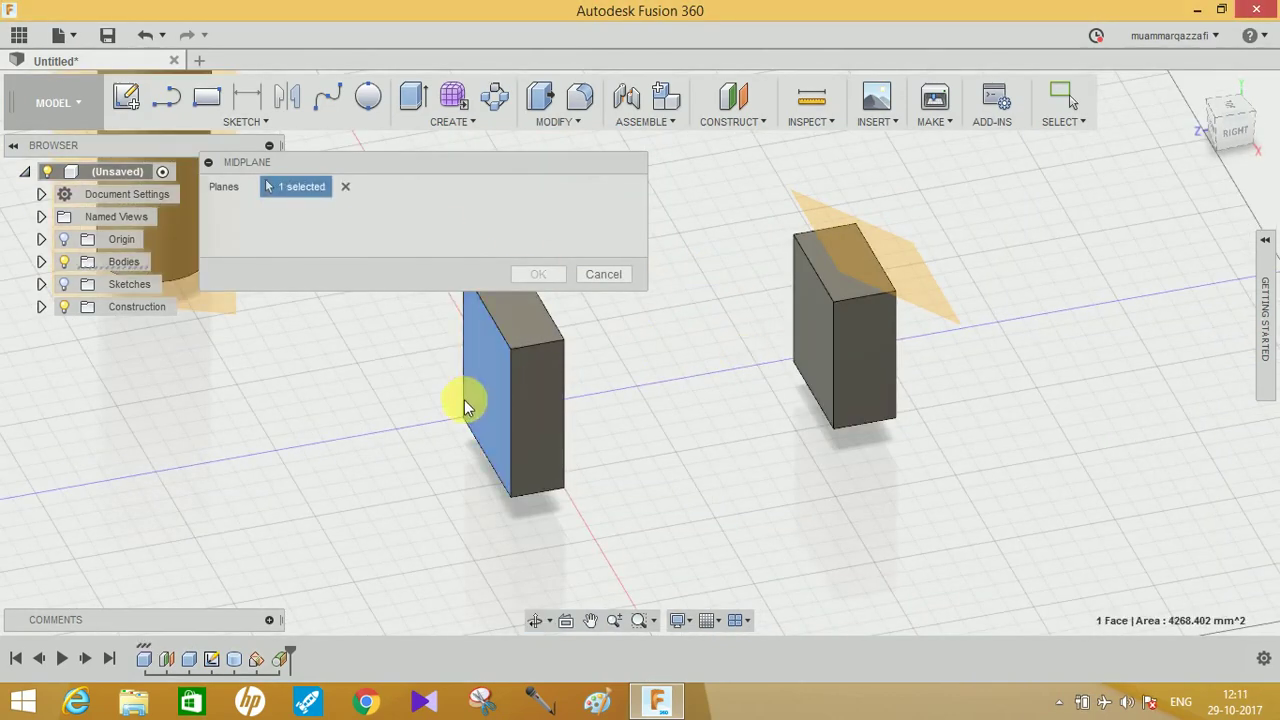
left_click(812, 335)
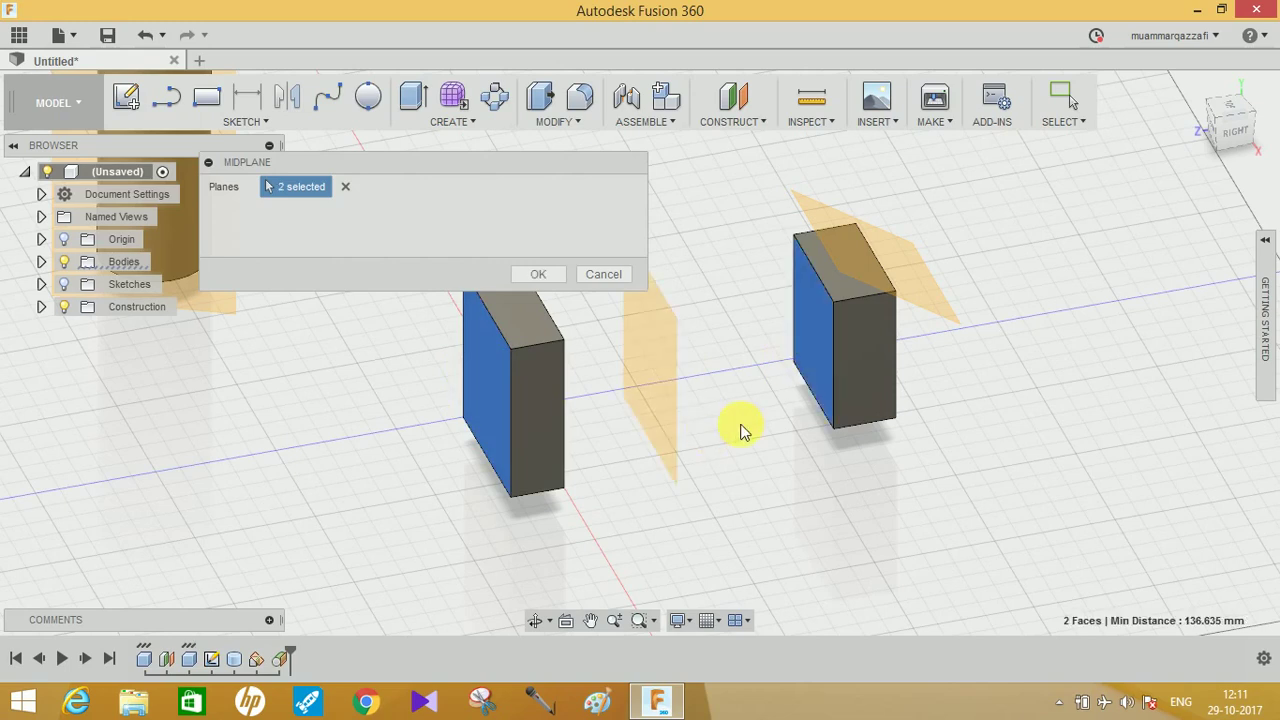
middle_click_drag(743, 429, 689, 457, "shift")
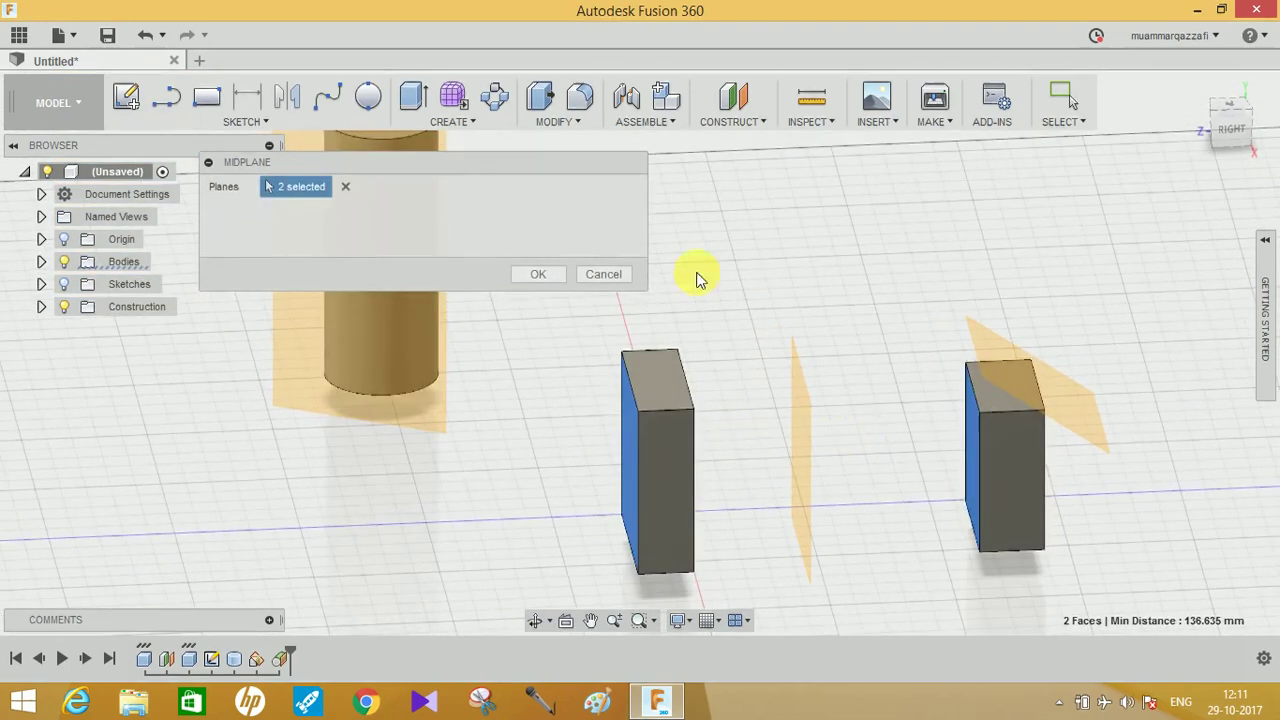
left_click(600, 278)
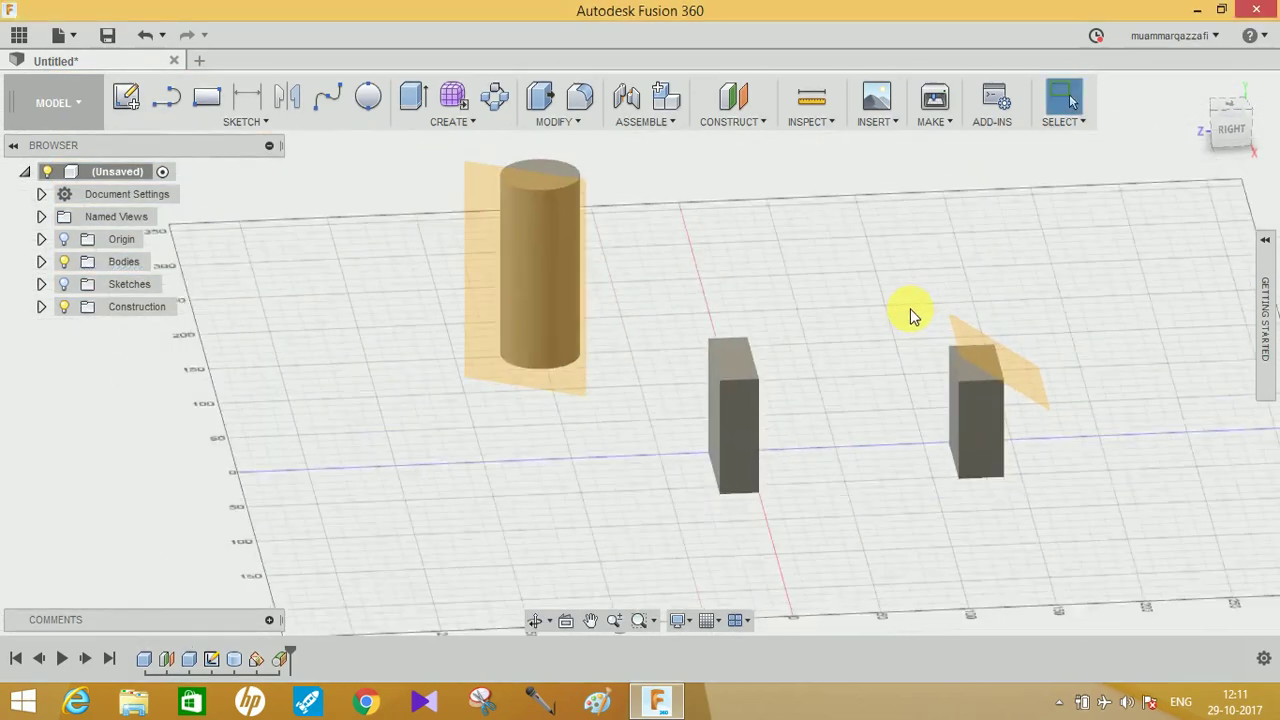
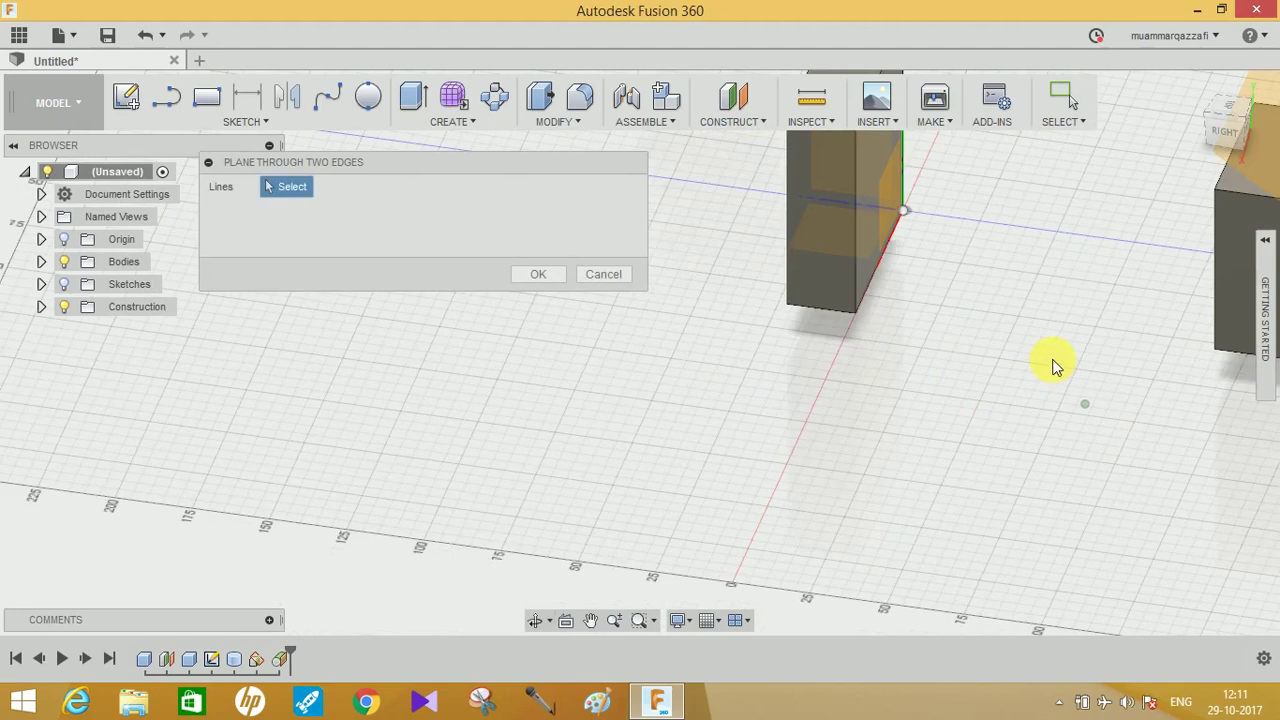
Step: Try Plane Through Two Edges on the two short top edges of the origin block, and clear the selection
middle_click_drag(983, 434, 757, 443, "shift")
middle_click_drag(1006, 434, 1077, 423, "shift")
middle_click_drag(831, 435, 808, 362, "shift")
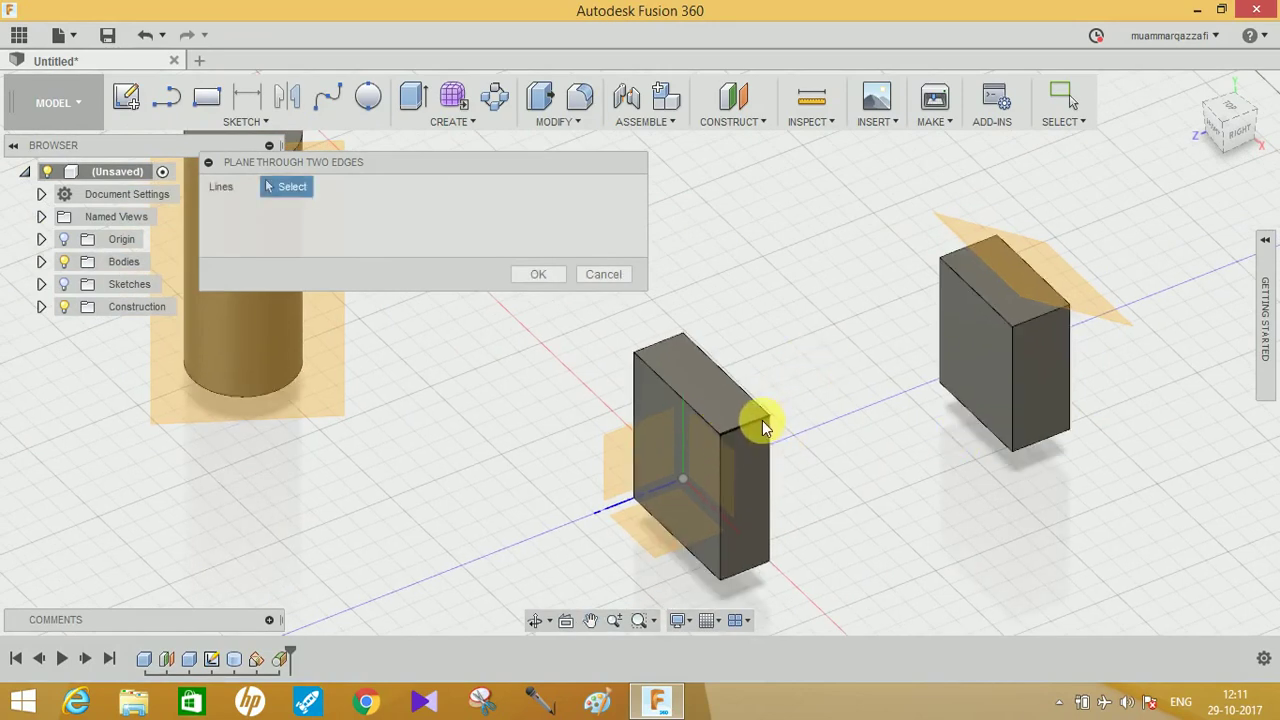
left_click(654, 346)
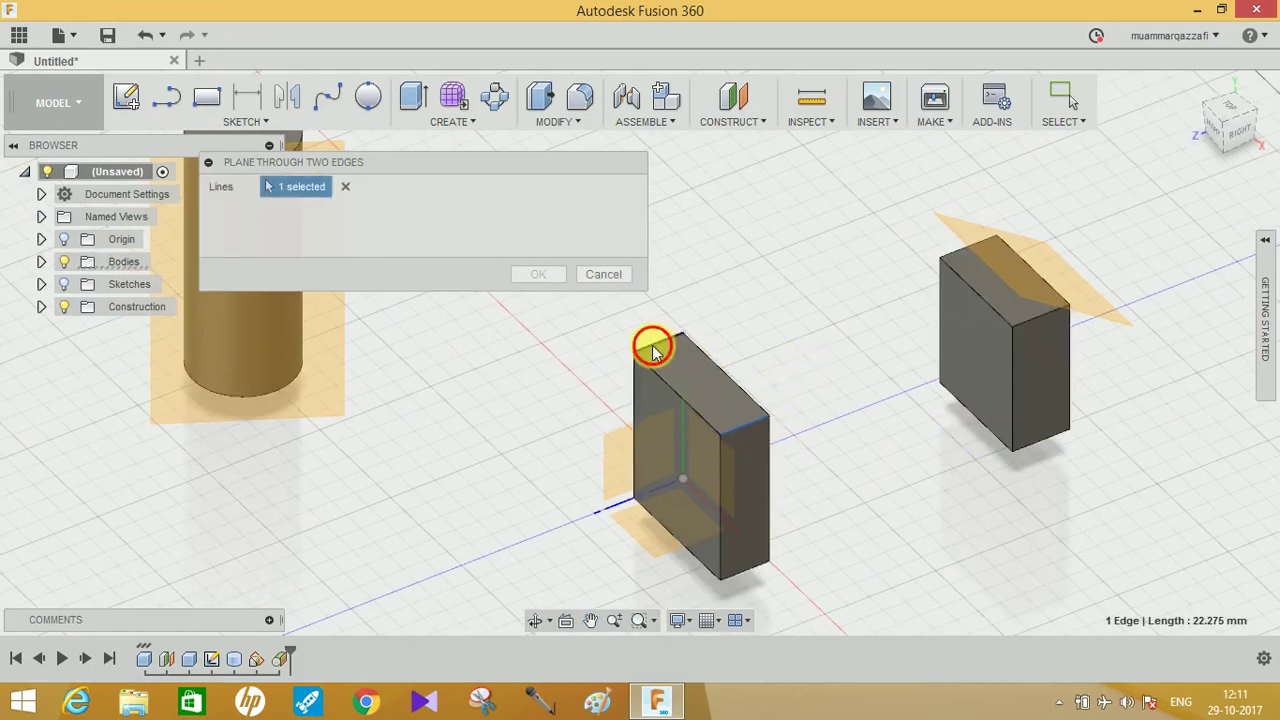
left_click(737, 334)
middle_click_drag(760, 332, 697, 568, "shift")
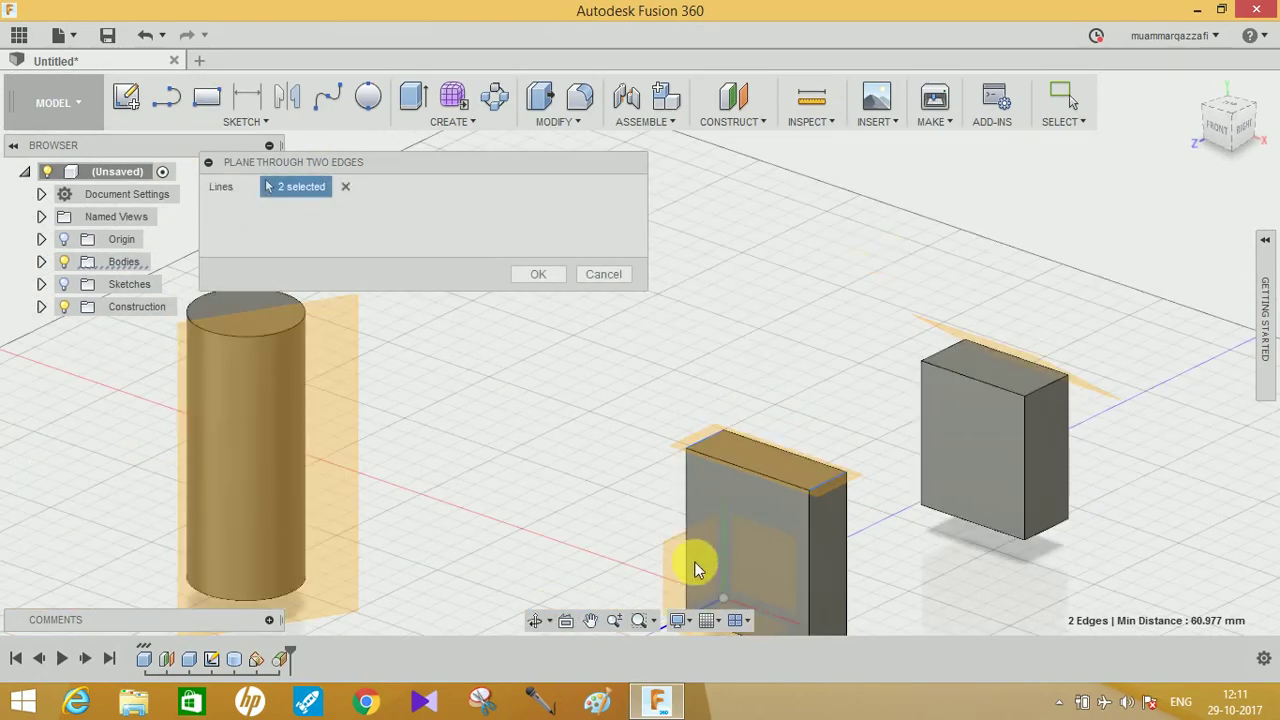
left_click(340, 195)
Step: Try the plane through the two long top edges of the origin block instead, and clear the selection
middle_click_drag(920, 530, 866, 392, "shift")
left_click(863, 391)
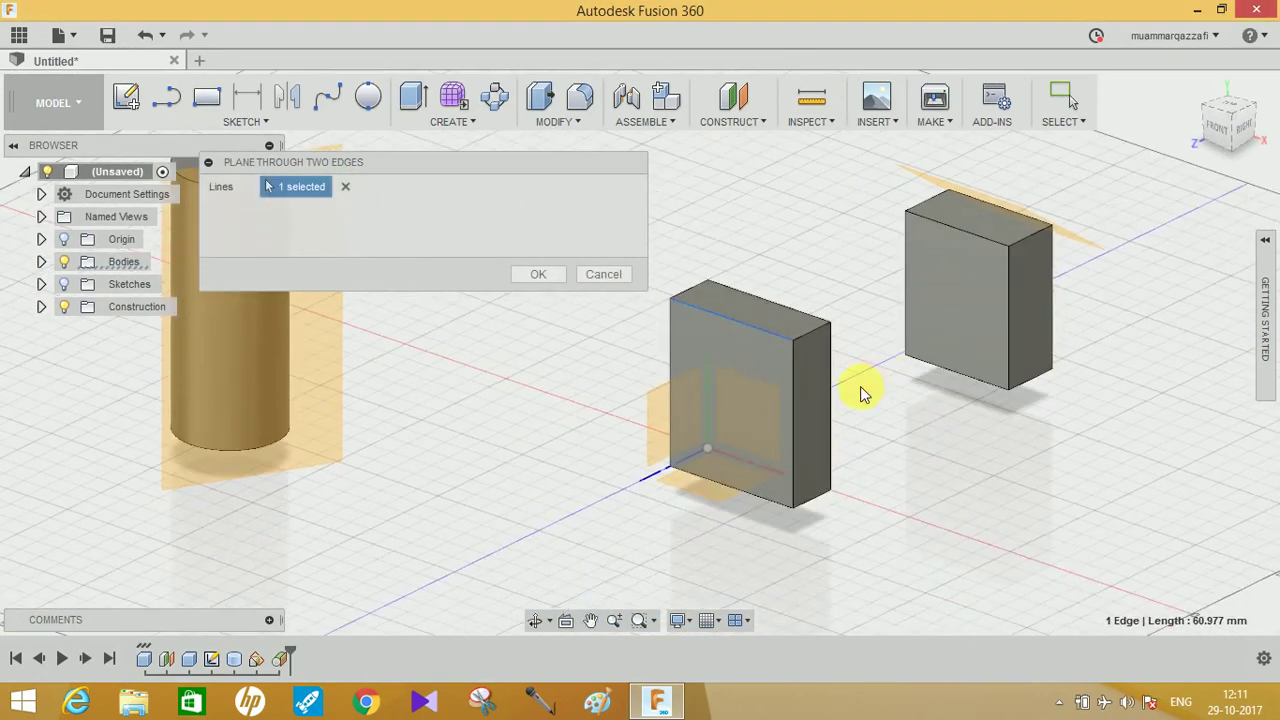
left_click(758, 303)
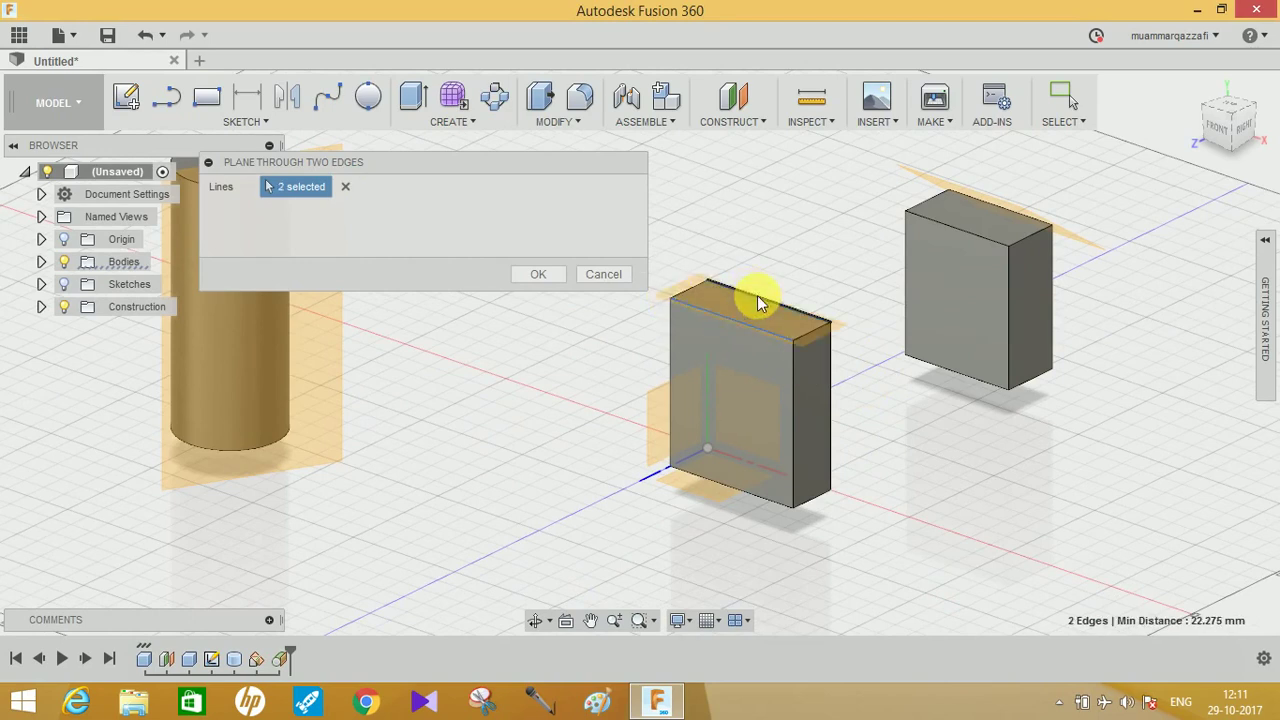
left_click(340, 186)
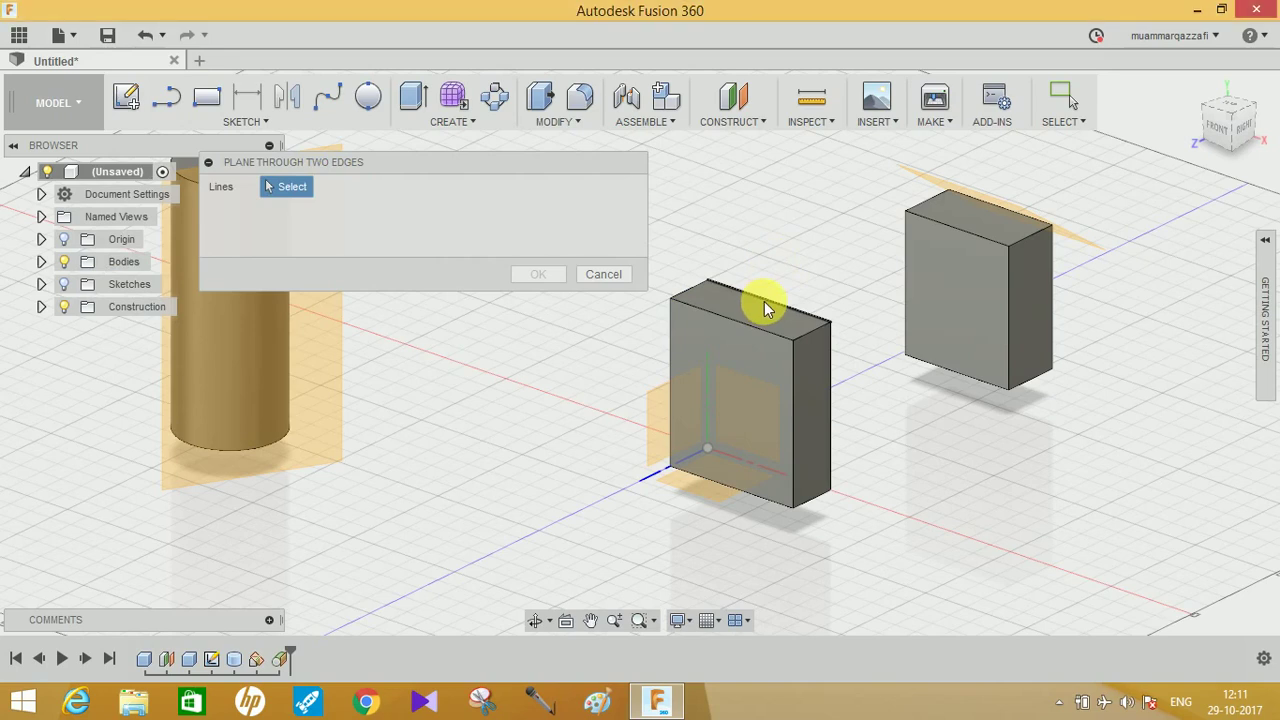
Step: Try a plane through the facing long top edges of the two blocks, and clear the selected edges
left_click(766, 302)
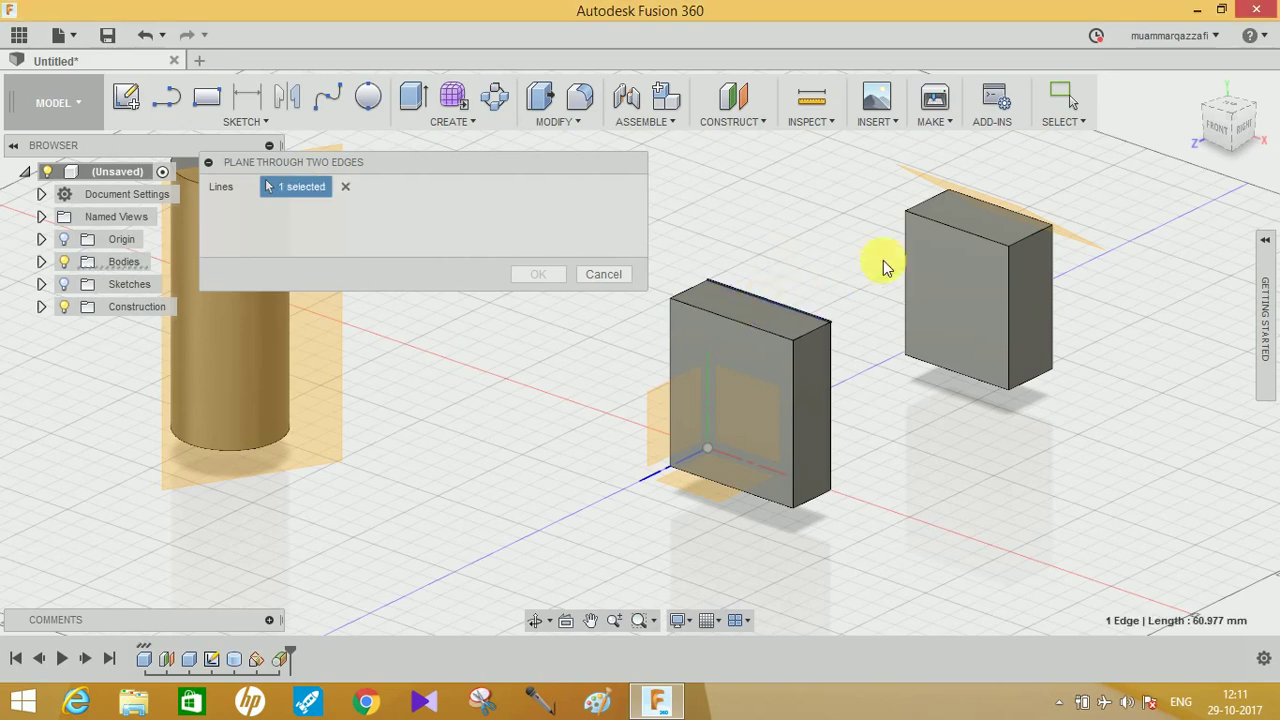
left_click(953, 237)
middle_click_drag(909, 343, 1109, 394, "shift")
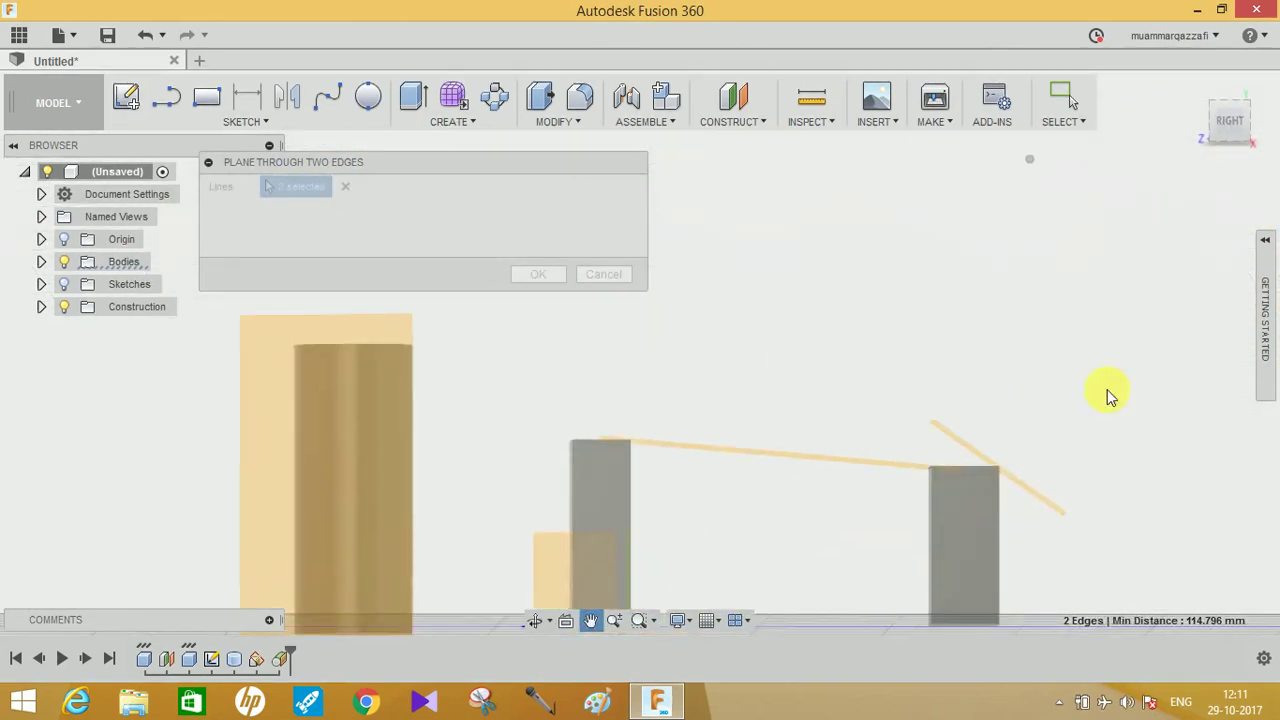
mouse_move(843, 390)
middle_mouse_down("shift")
mouse_move(777, 471)
mouse_move(750, 460)
mouse_move(794, 494)
mouse_move(1071, 591)
mouse_move(871, 414)
mouse_move(832, 401)
middle_mouse_up("shift")
left_click(787, 357)
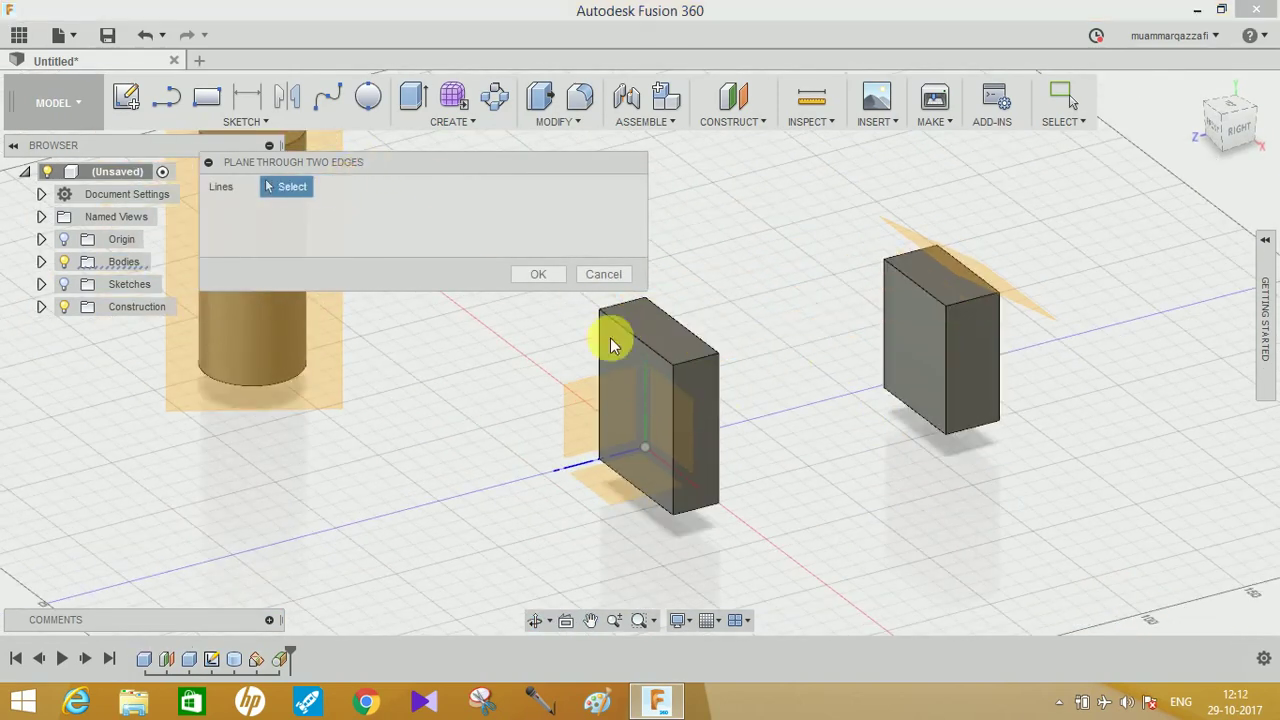
Step: Create a diagonal plane through the far block's long top edge facing the origin block and its opposite long bottom edge
scroll(1040, 370, "up", 5)
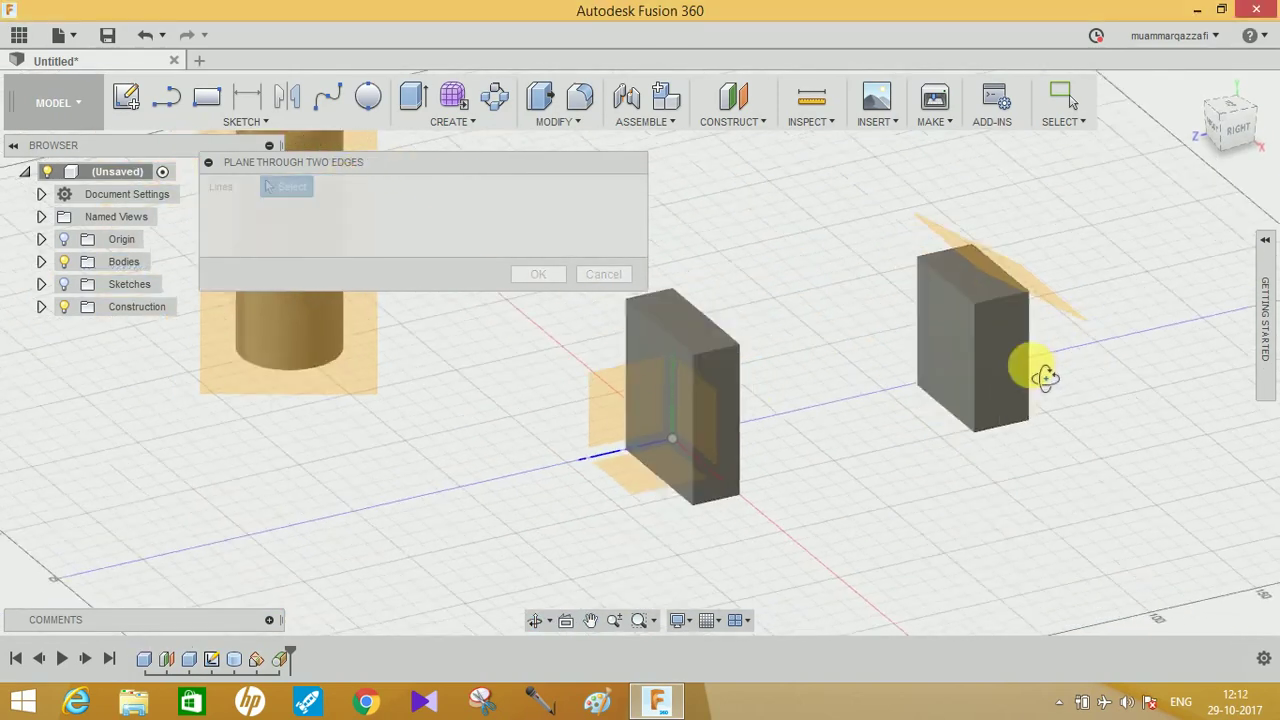
middle_click_drag(1104, 395, 886, 271, "shift")
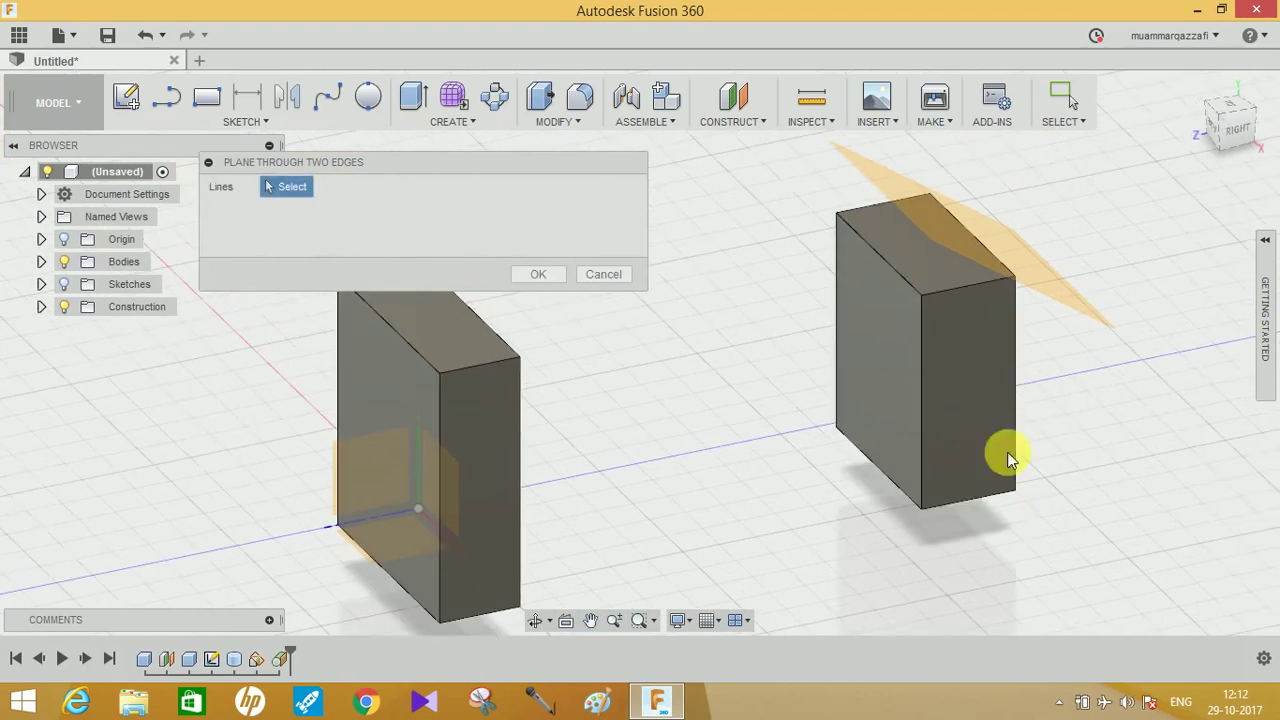
left_click(887, 264)
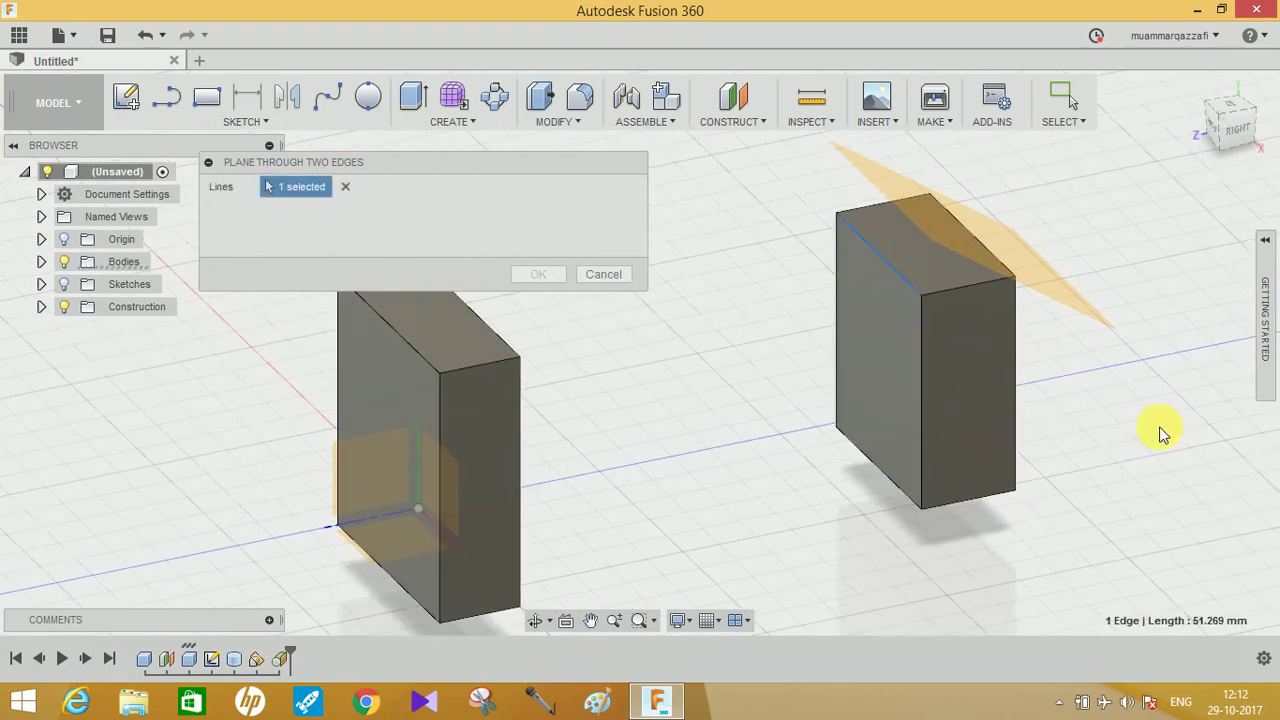
middle_click_drag(1165, 437, 1152, 487, "shift")
scroll(1074, 449, "up", 10)
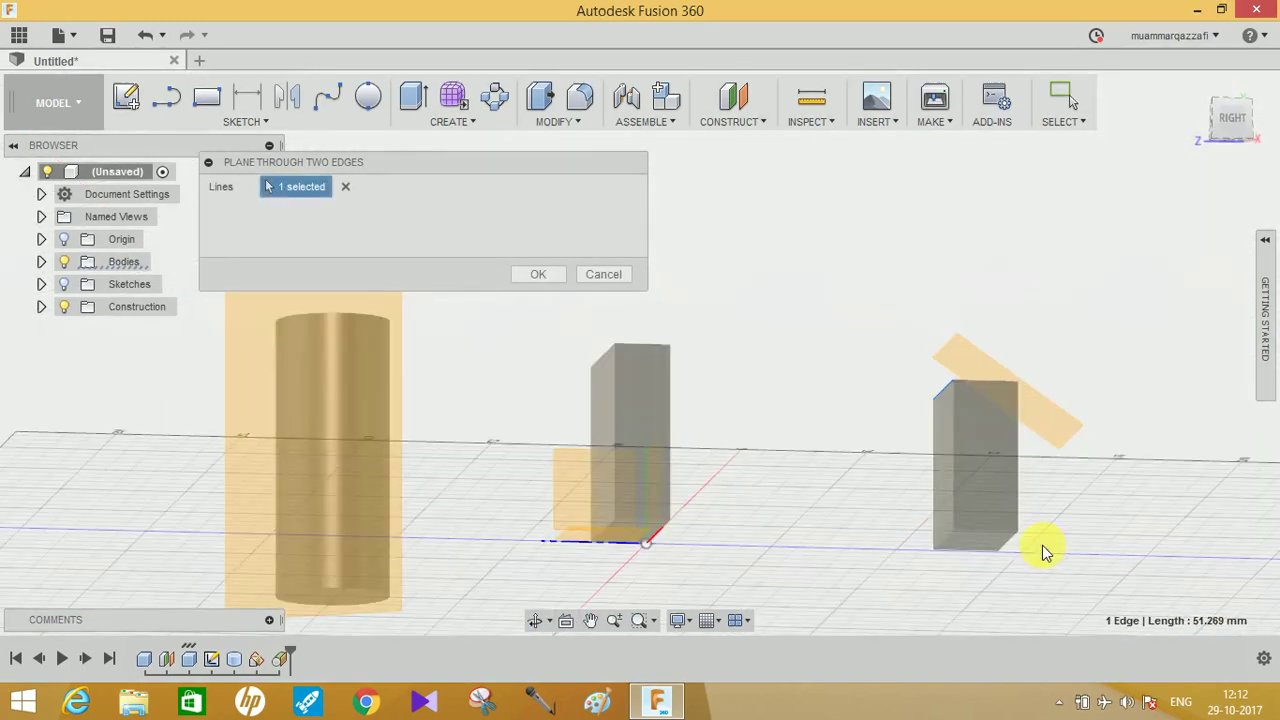
left_click(1003, 530)
middle_click_drag(1100, 443, 740, 270)
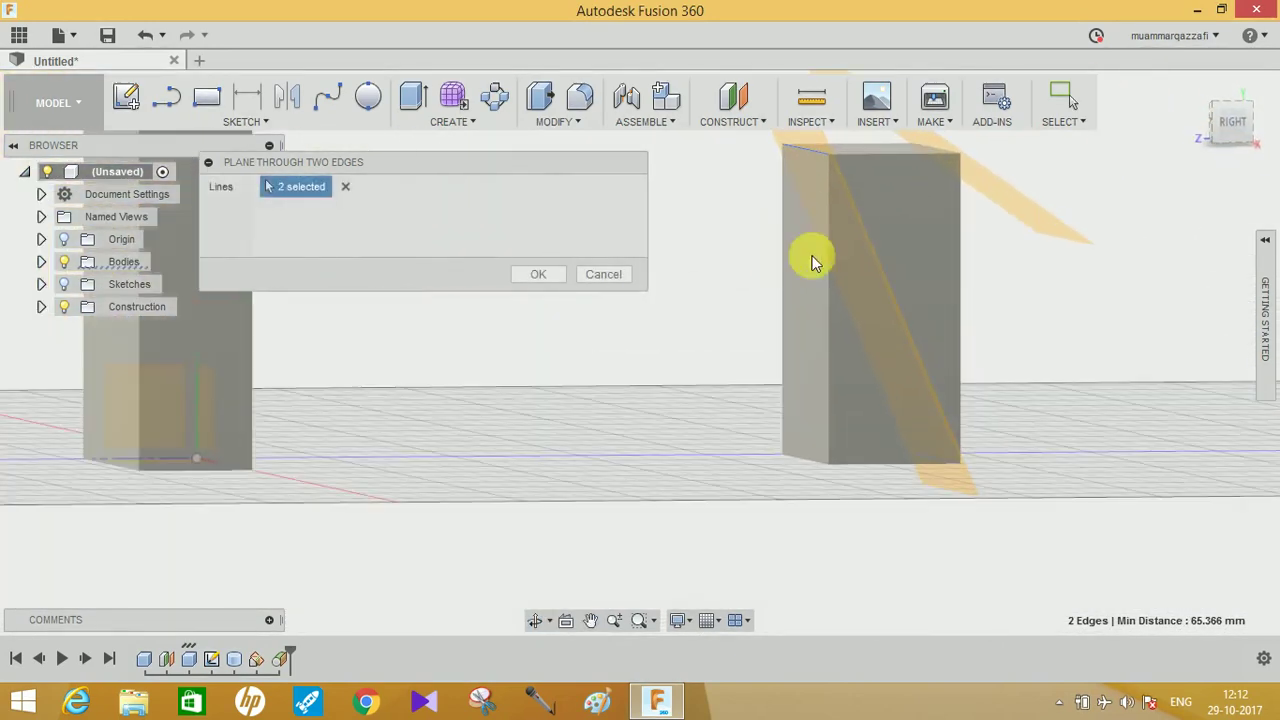
scroll(815, 258, "up", 2)
left_click(538, 274)
Step: Try Plane Through Three Points on two diagonal top corners of the origin block and the far block's nearest top corner, and clear the selection
scroll(645, 355, "down", 2)
middle_click_drag(677, 354, 826, 223, "shift")
left_click(757, 122)
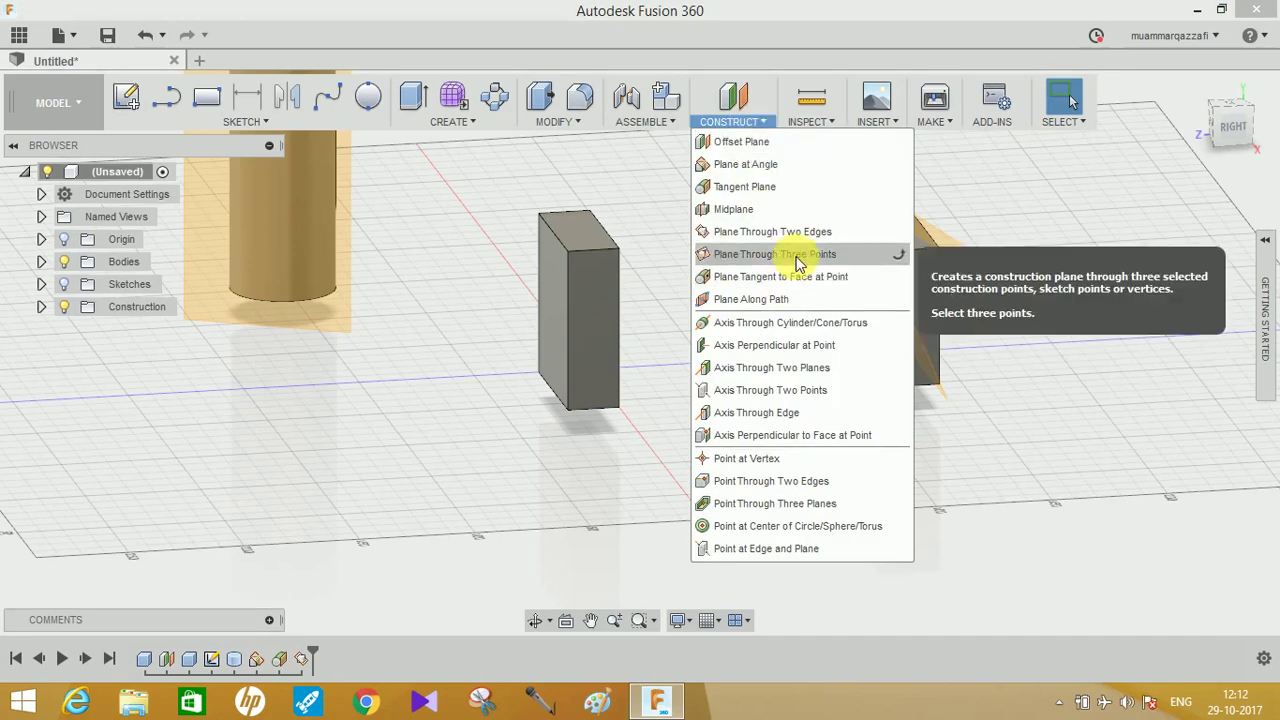
left_click(780, 254)
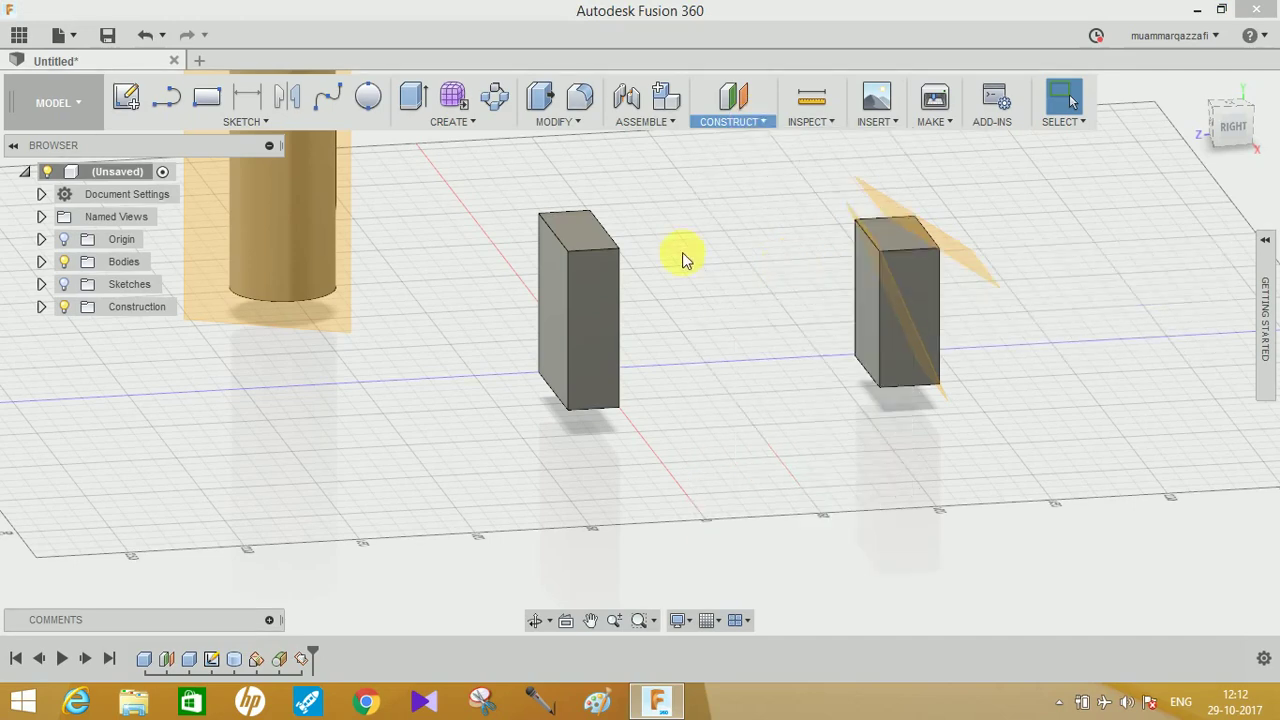
middle_click_drag(908, 343, 863, 354)
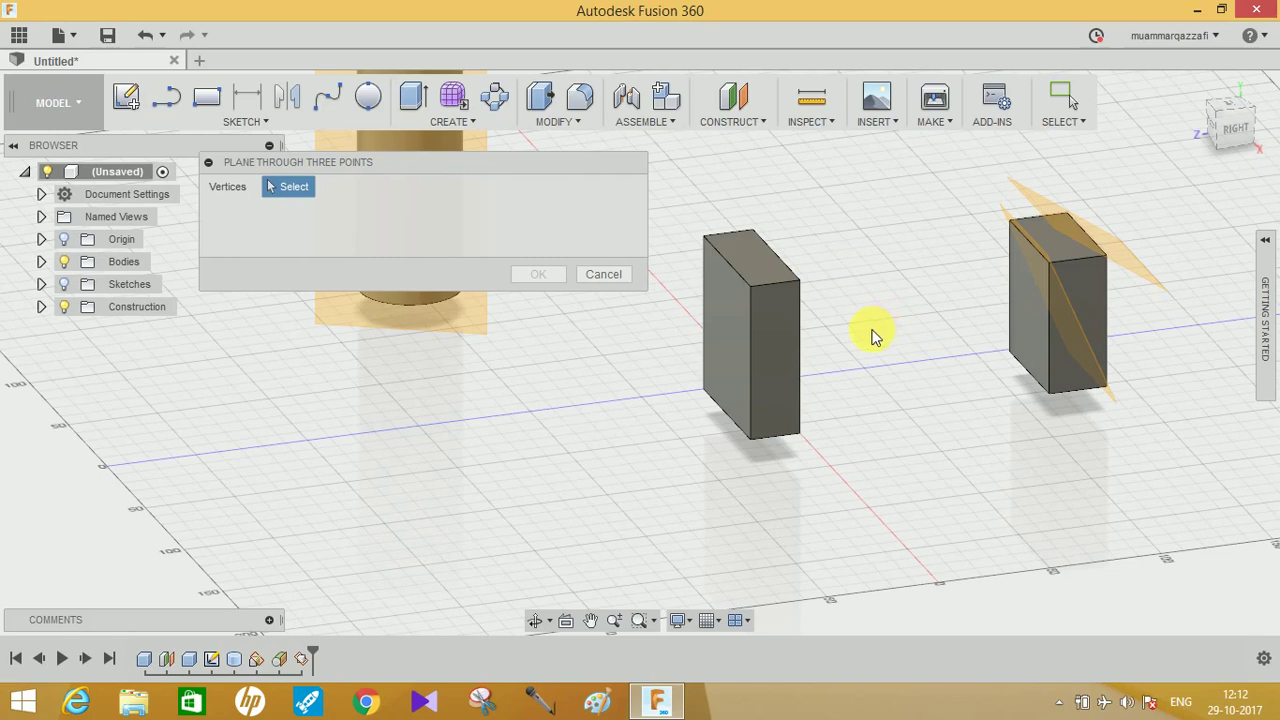
left_click(750, 287)
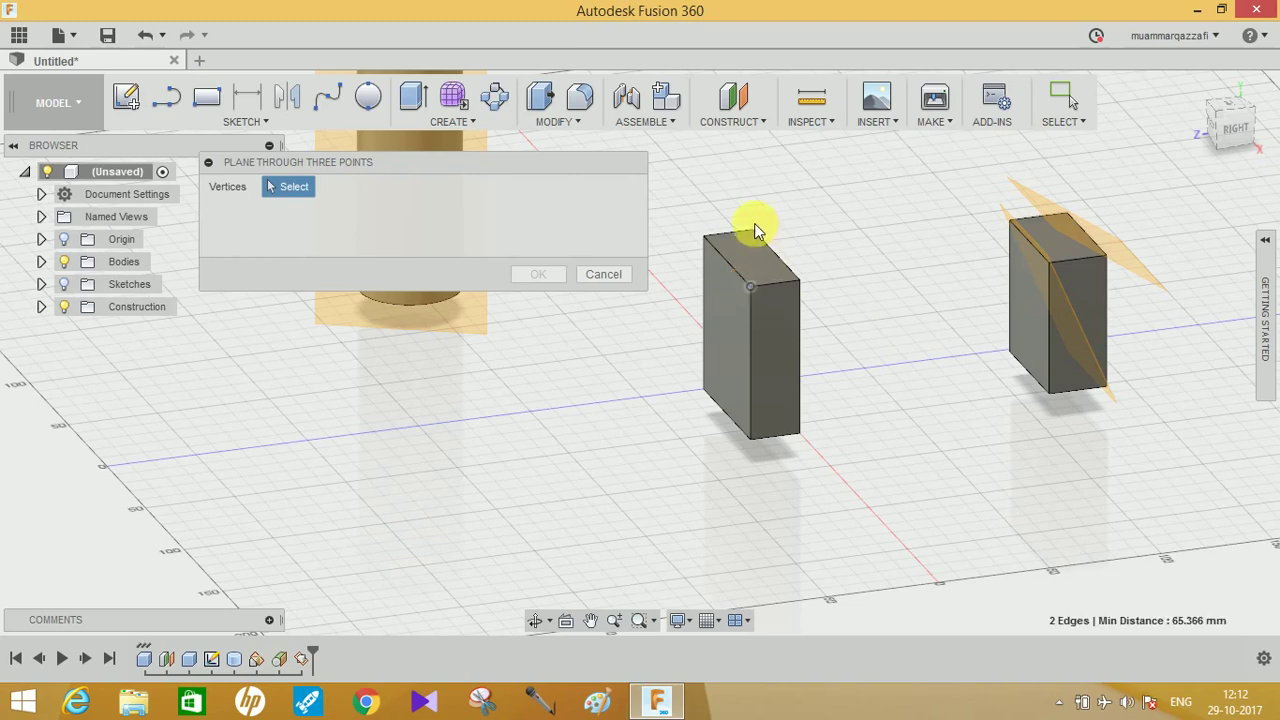
left_click(752, 230)
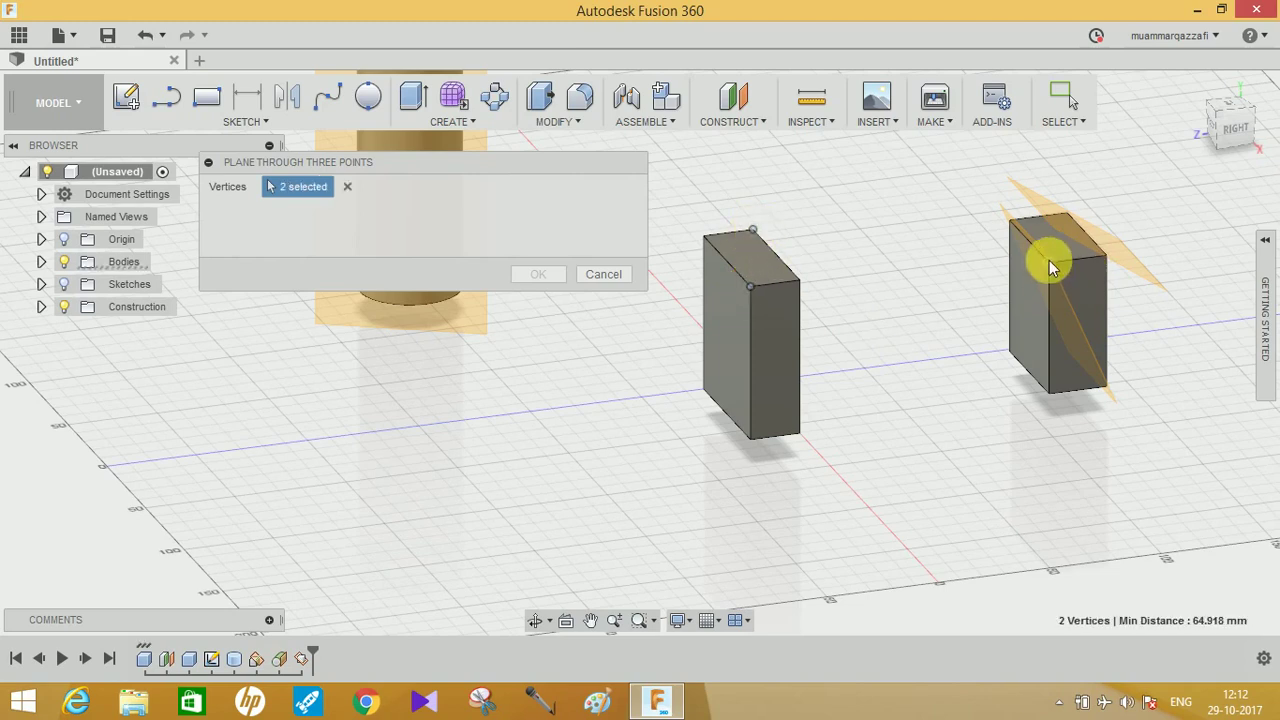
left_click(1049, 261)
mouse_move(971, 409)
middle_mouse_down("shift")
mouse_move(1026, 409)
mouse_move(914, 403)
mouse_move(954, 414)
middle_mouse_up("shift")
middle_click_drag(697, 493, 877, 300, "shift")
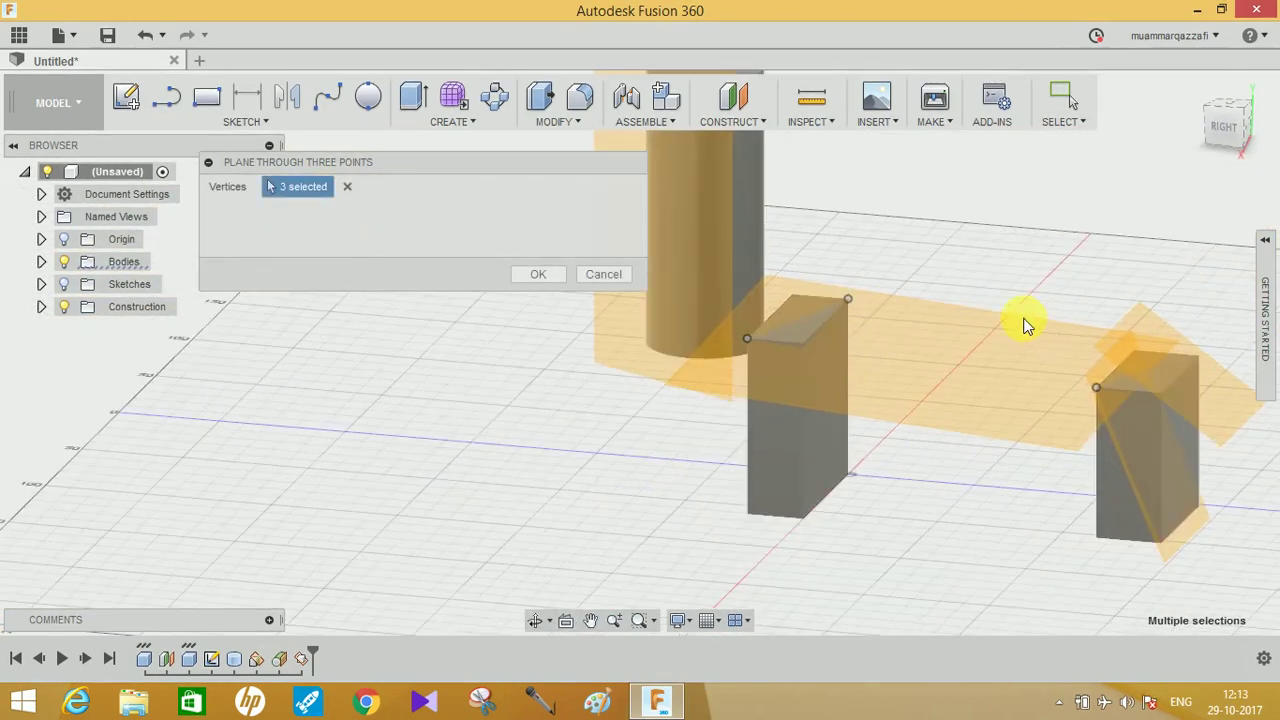
middle_click_drag(1048, 338, 363, 180, "shift")
left_click(347, 187)
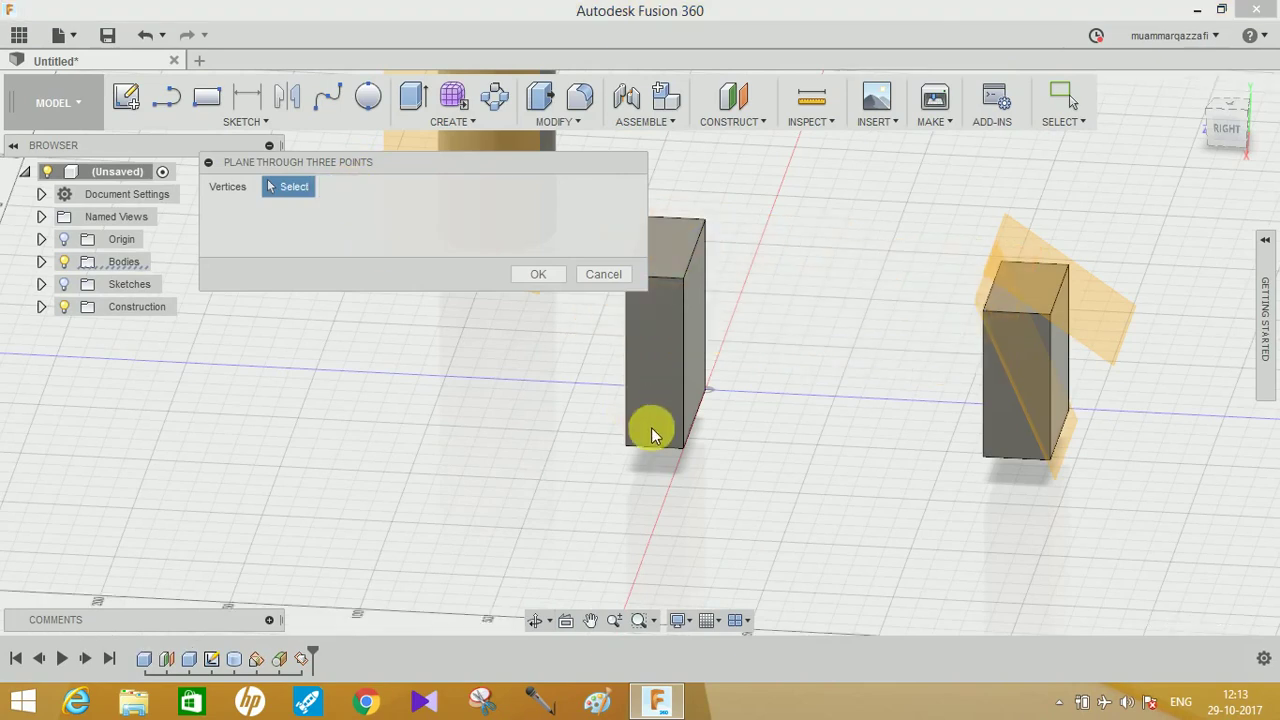
Step: Try the plane through two diagonal bottom corners of the origin block and one bottom corner of the far block, and clear the selection
left_click(626, 444)
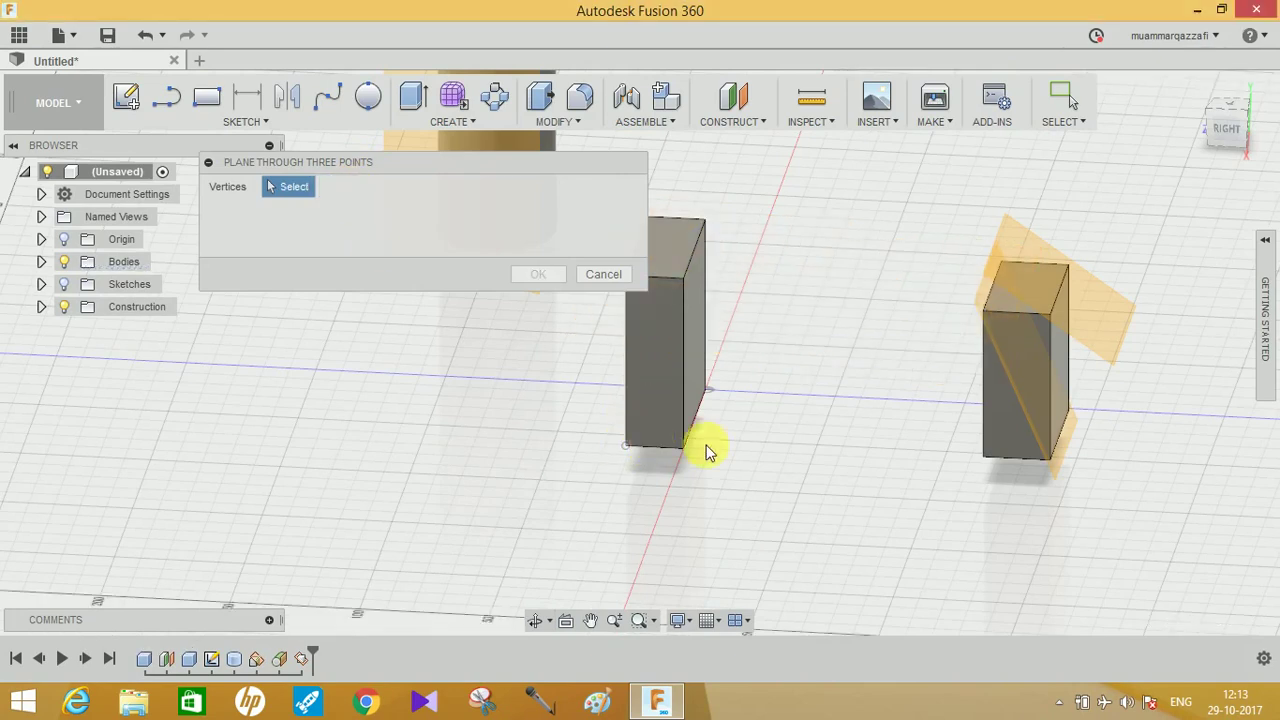
left_click(705, 391)
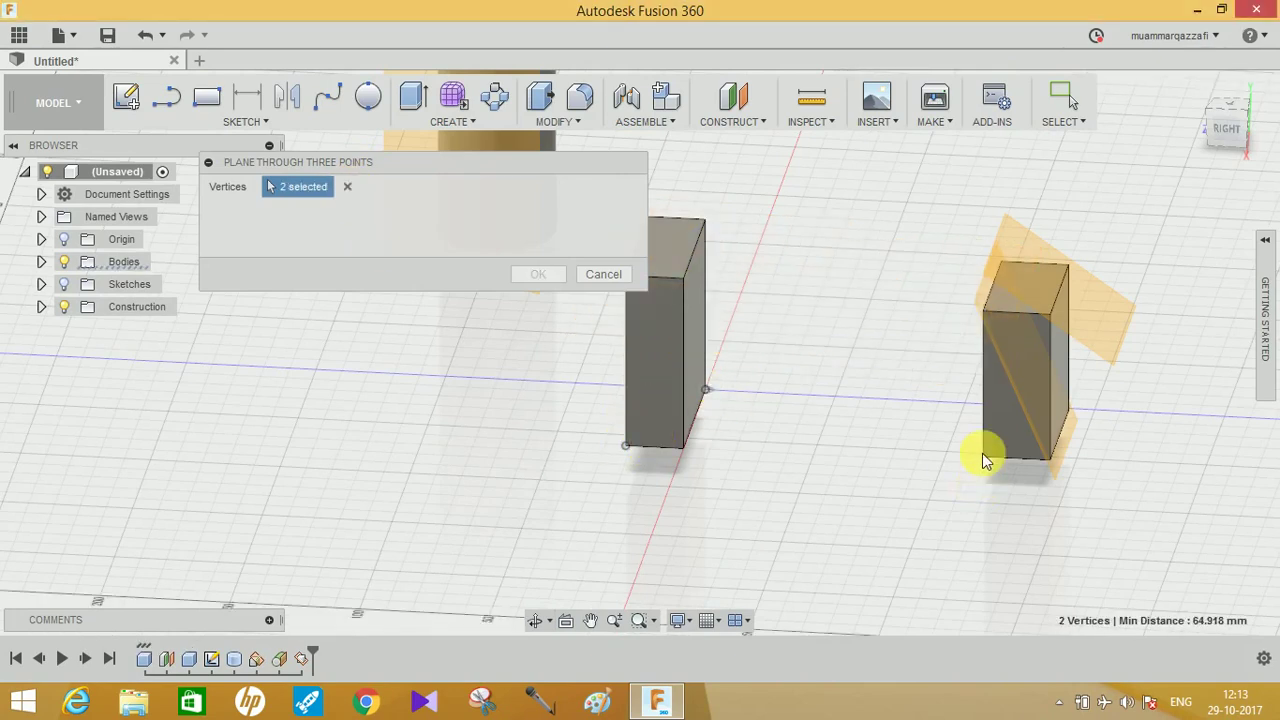
left_click(982, 457)
mouse_move(902, 472)
middle_mouse_down("shift")
mouse_move(934, 471)
mouse_move(894, 491)
middle_mouse_up("shift")
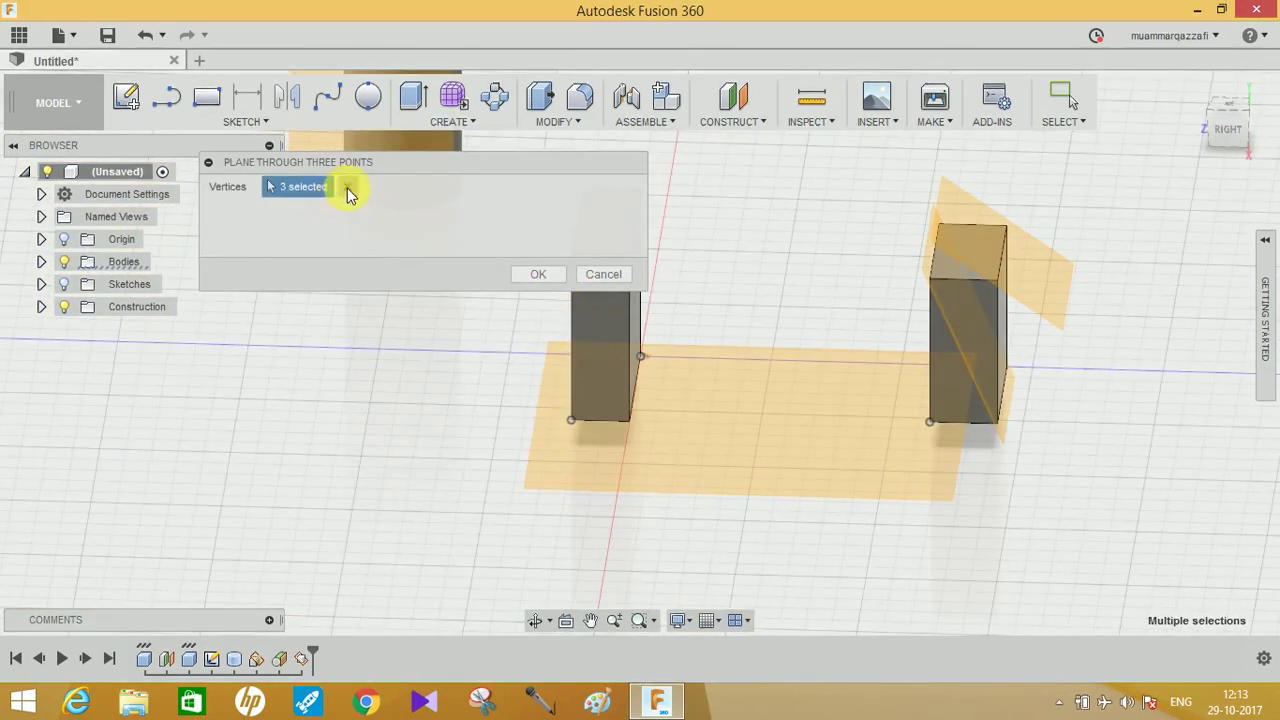
left_click(709, 377)
Step: Create a slanted plane through two diagonally opposite top corners and one bottom corner of the origin block
middle_click_drag(709, 377, 727, 330)
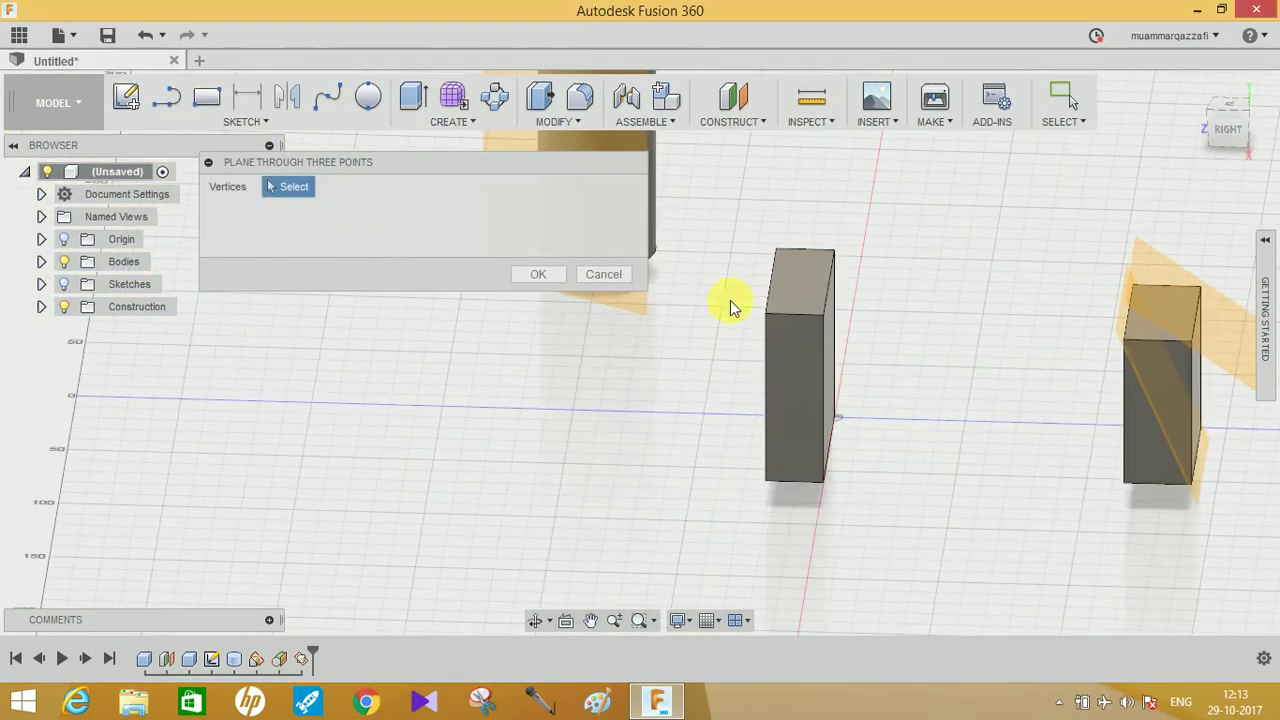
left_click(834, 251)
left_click(826, 484)
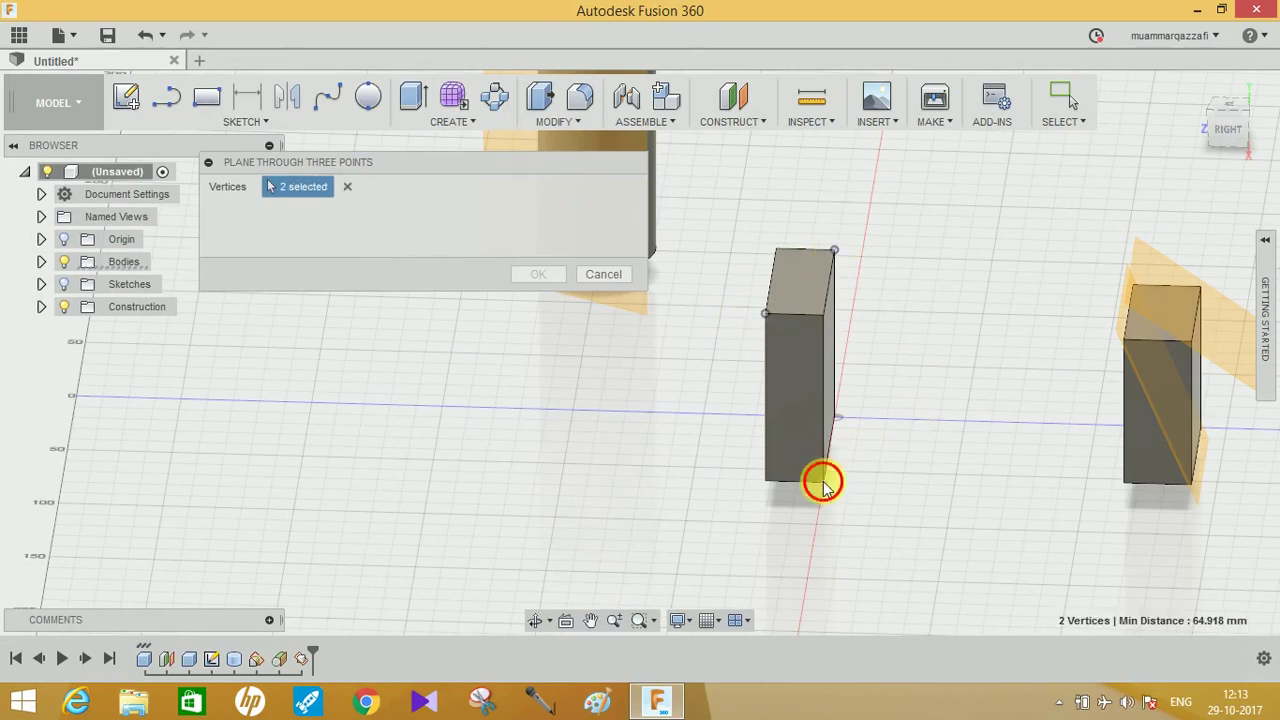
middle_click_drag(886, 400, 1097, 223, "shift")
middle_click_drag(1032, 306, 951, 363, "shift")
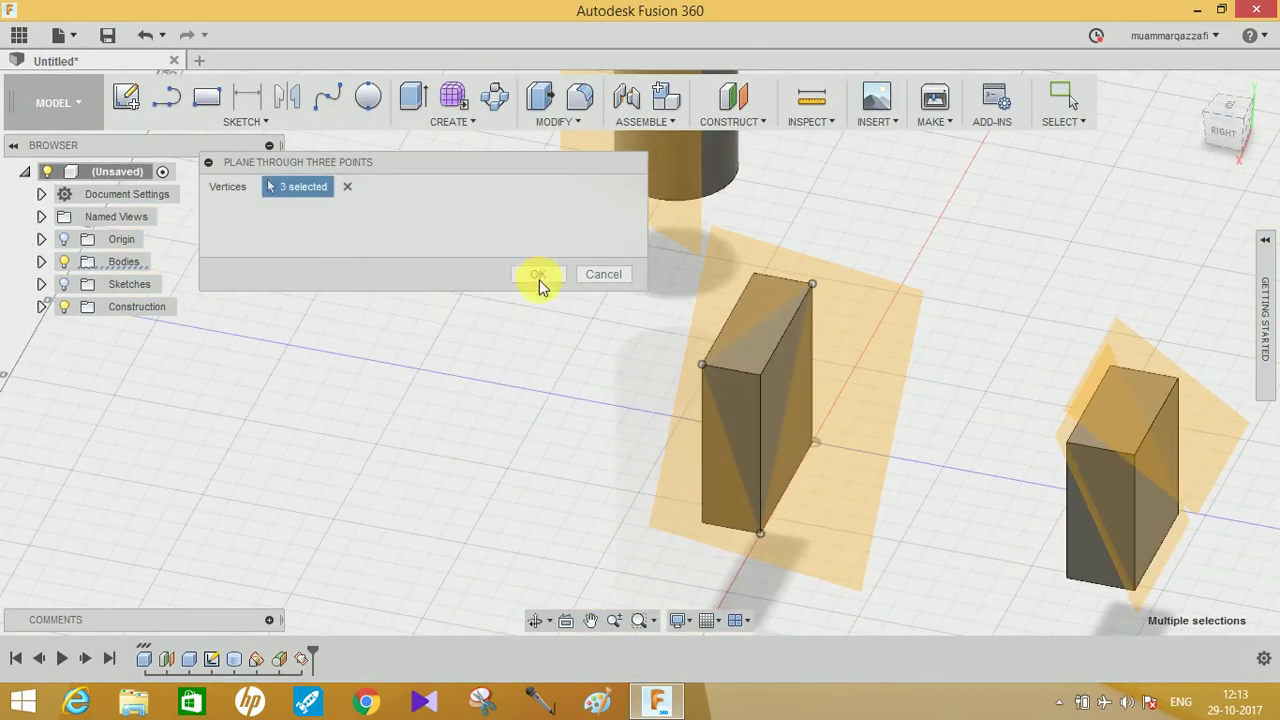
left_click(538, 276)
middle_click_drag(973, 409, 943, 357, "shift")
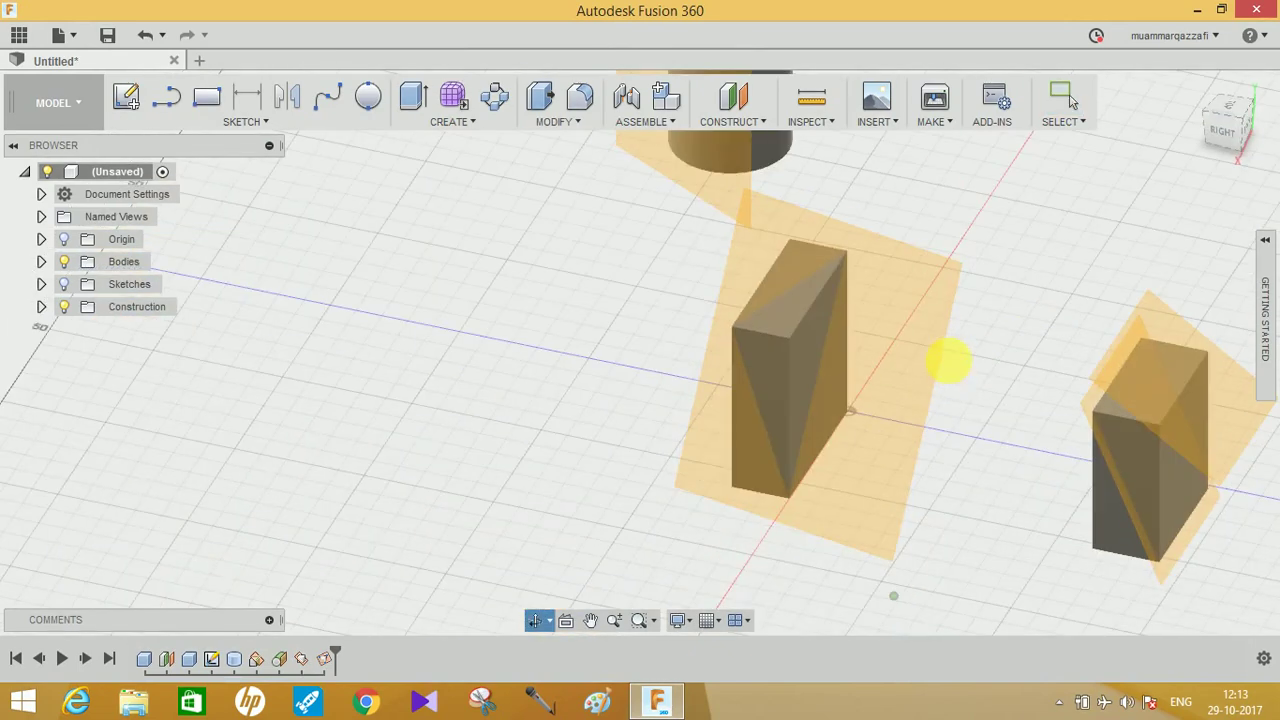
Step: Try Plane Tangent to Face at Point on the far block's narrow end face and its top corner, and cancel the command
left_click(740, 125)
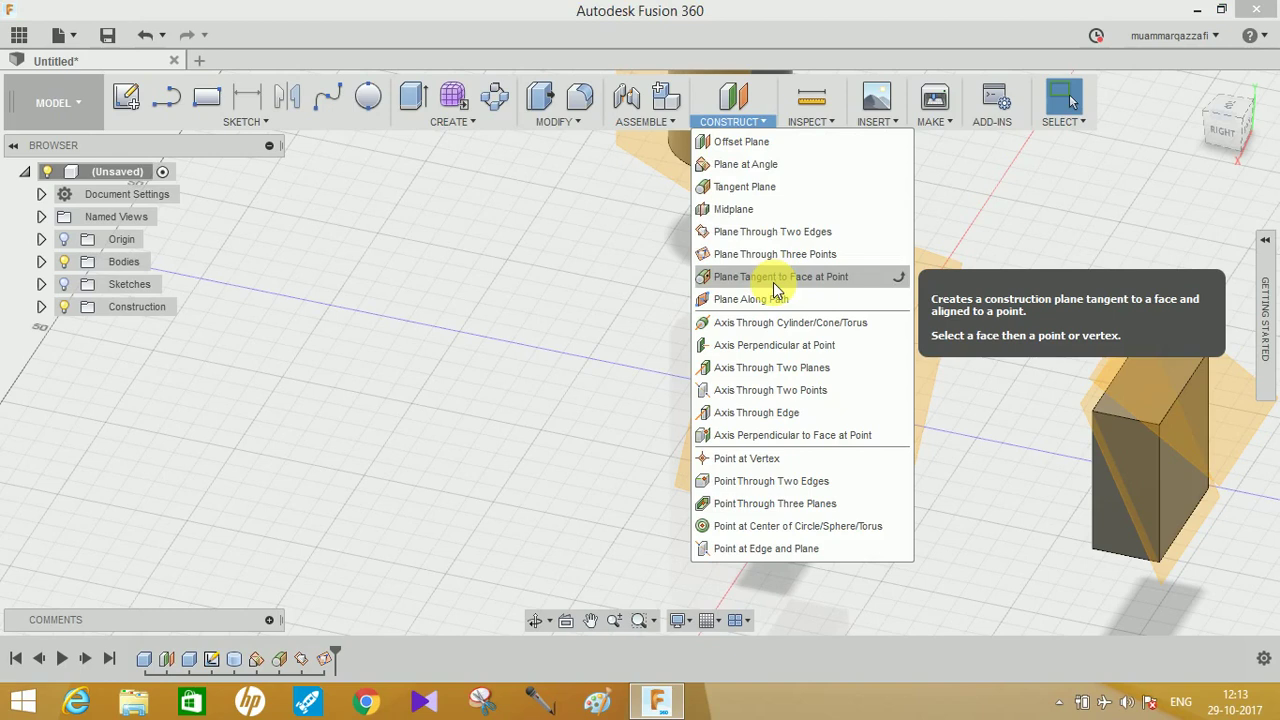
left_click(778, 279)
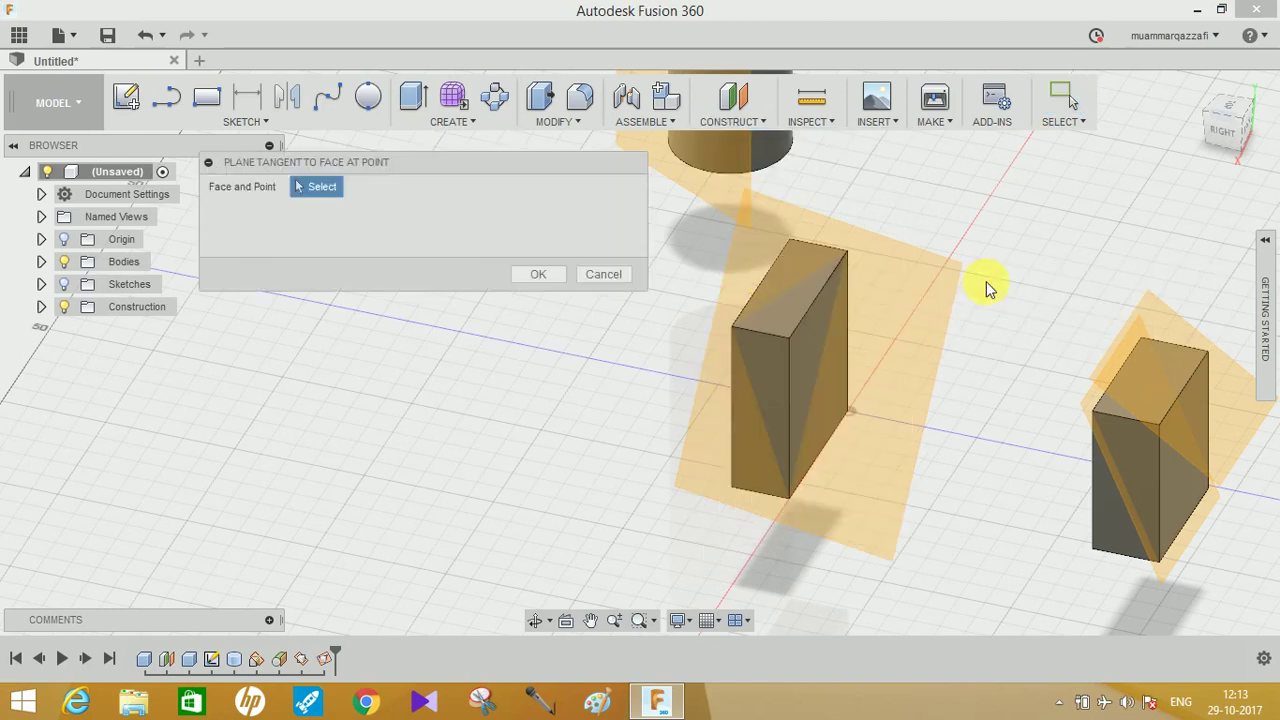
left_click(1068, 442)
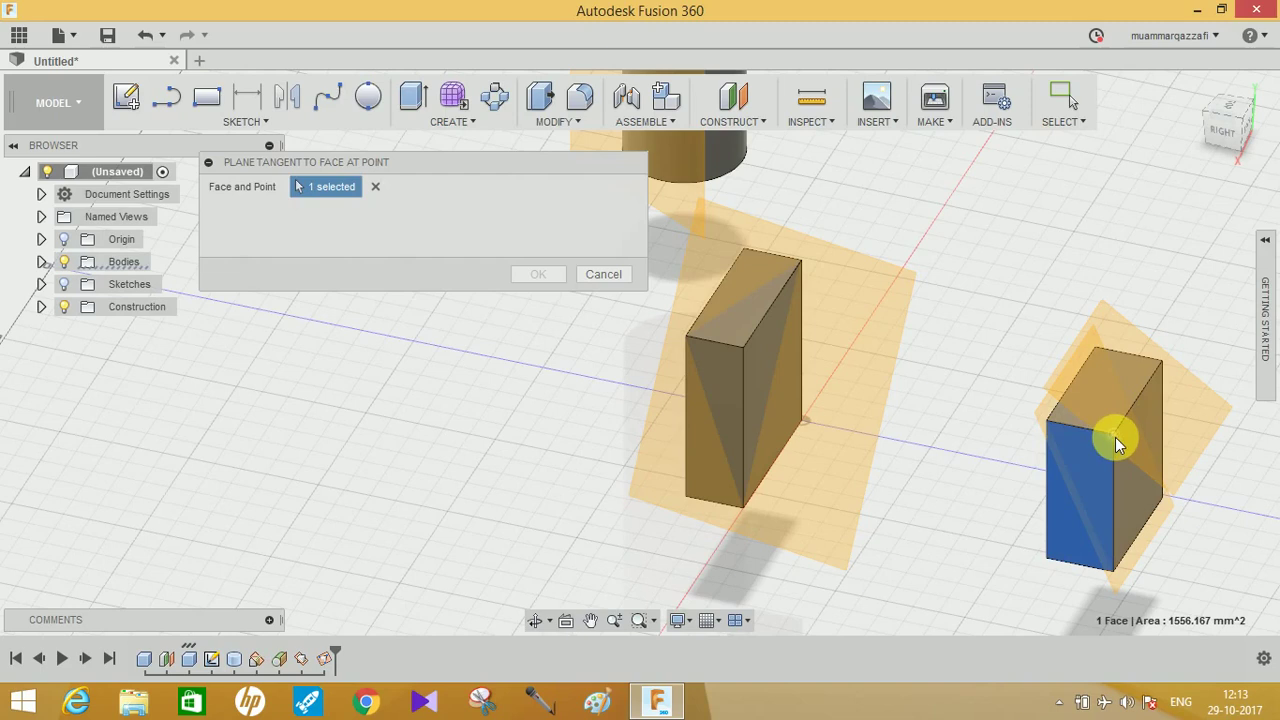
left_click(1114, 436)
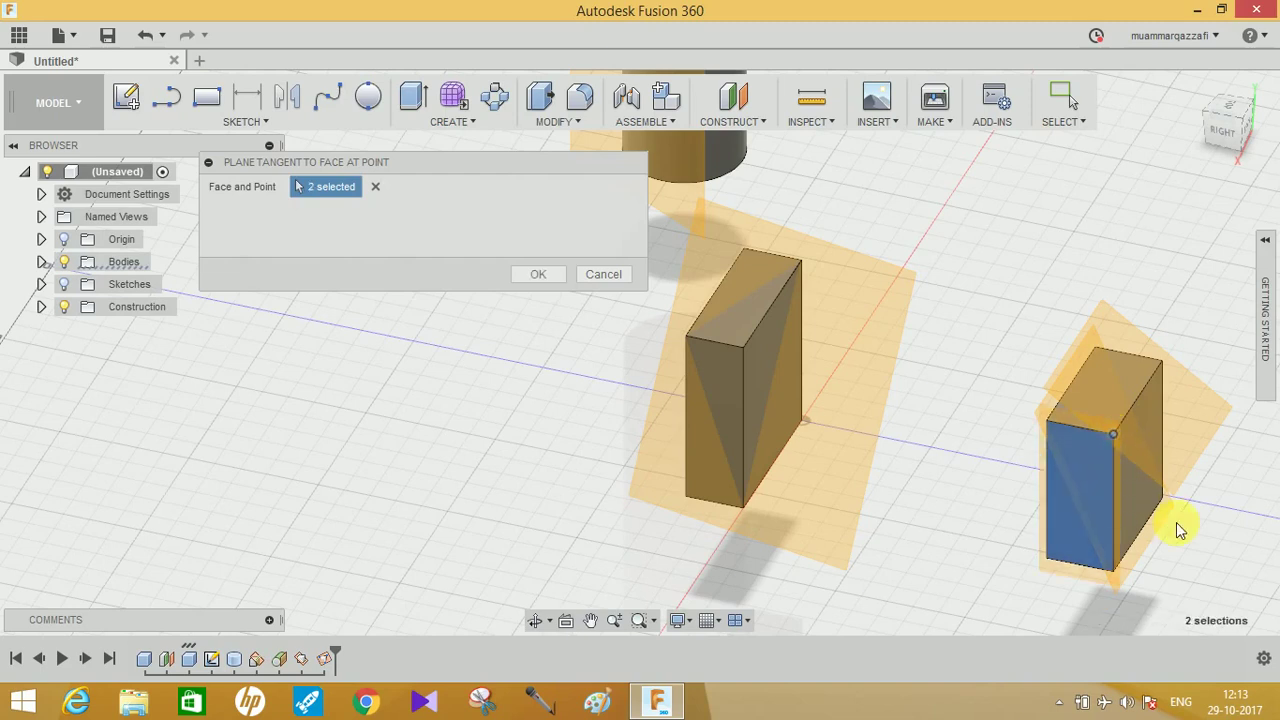
middle_click_drag(1114, 466, 1070, 462)
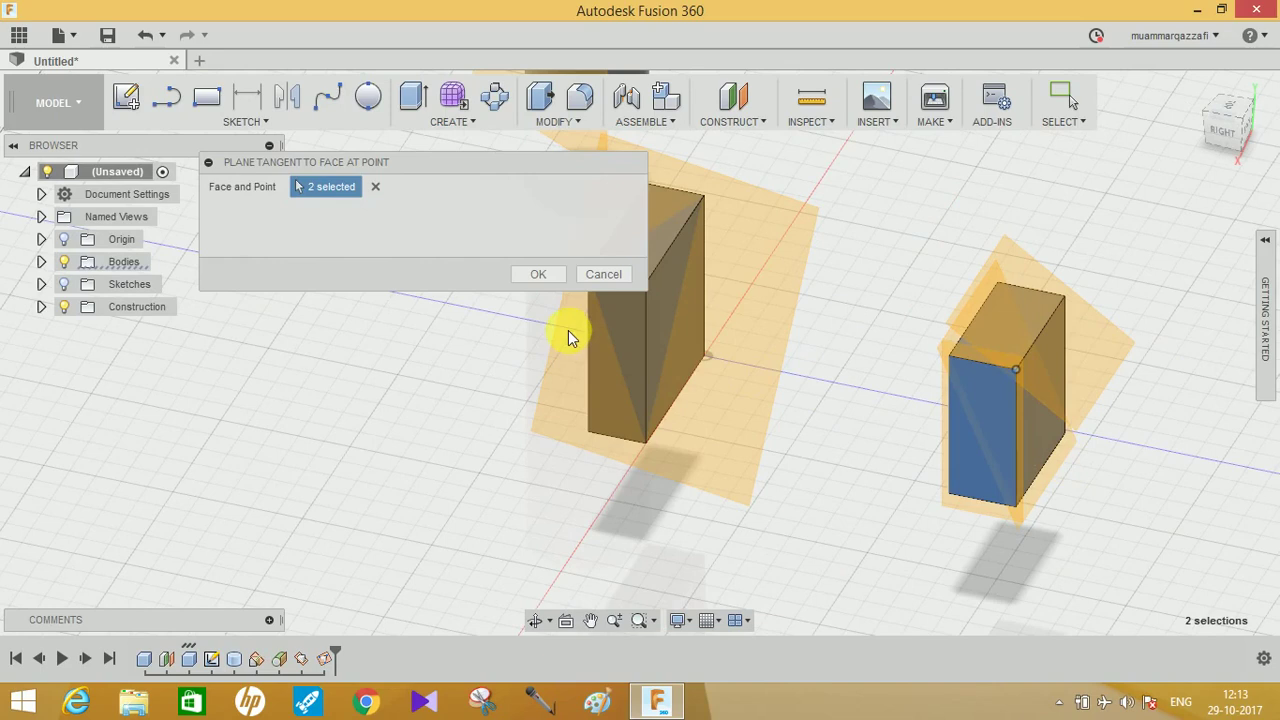
left_click(742, 116)
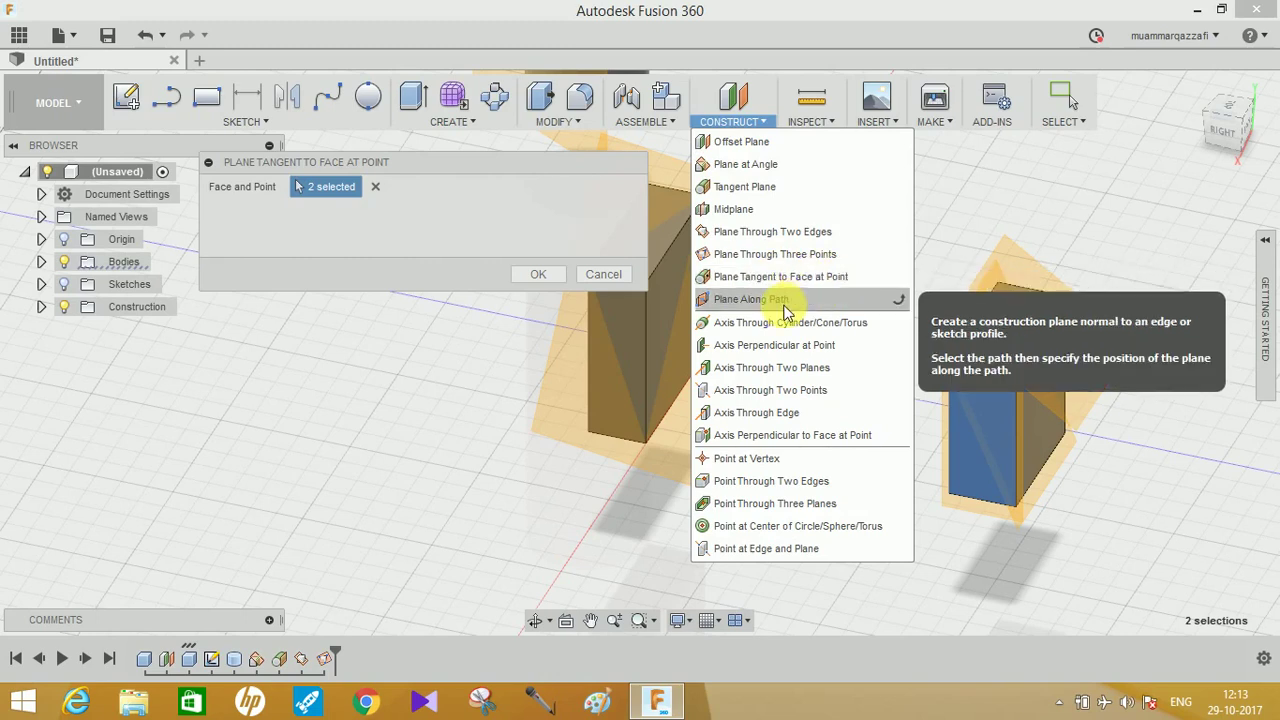
left_click(596, 280)
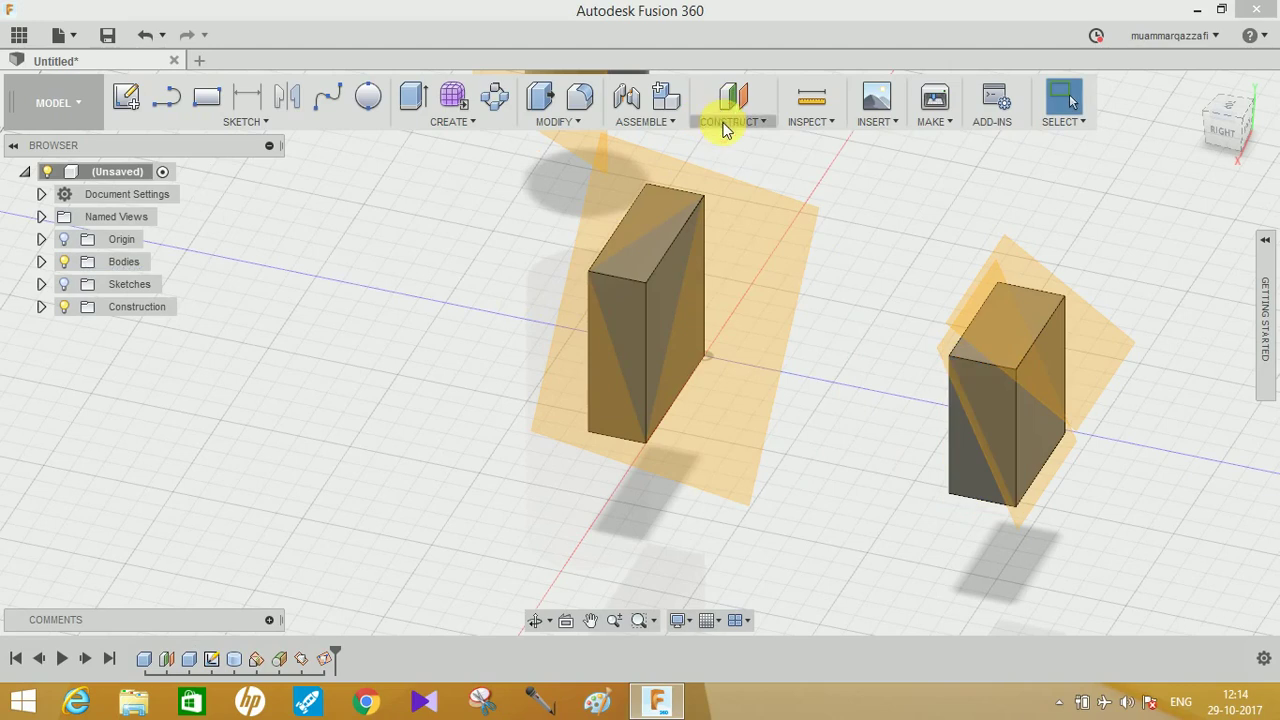
Step: Hide the two construction planes on the far block
left_click(733, 100)
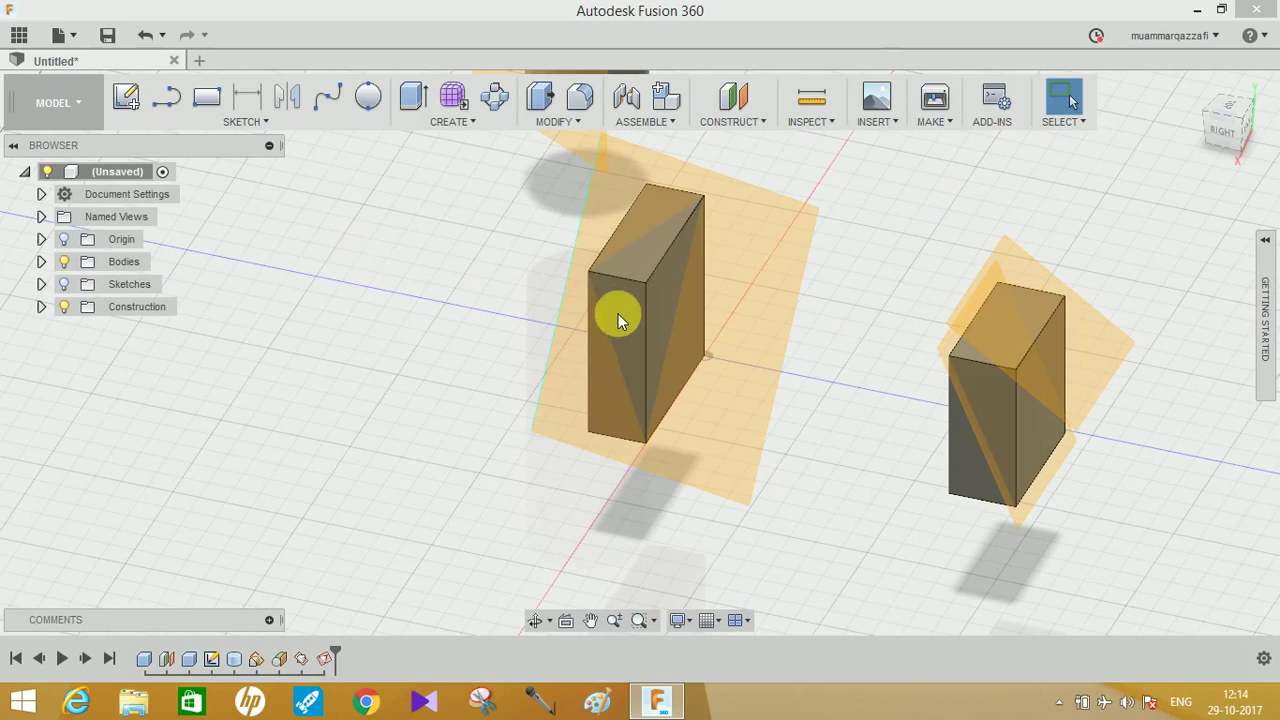
right_click(1029, 277)
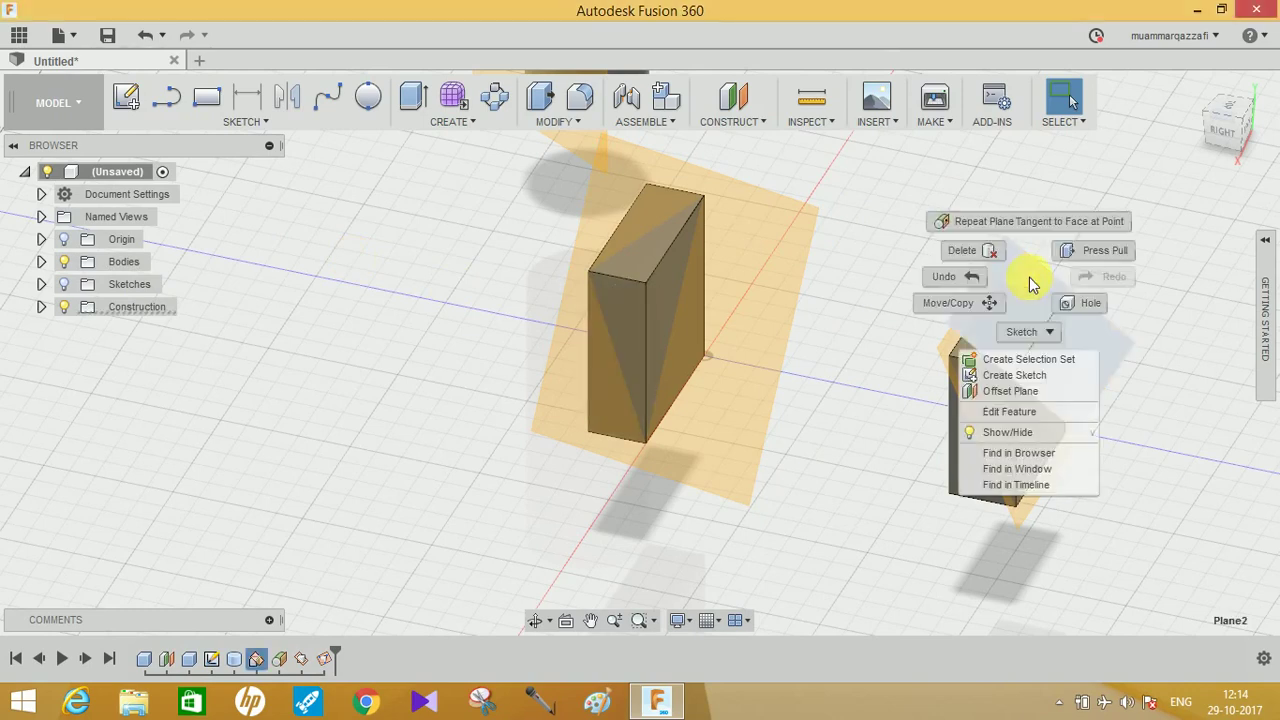
left_click(1010, 411)
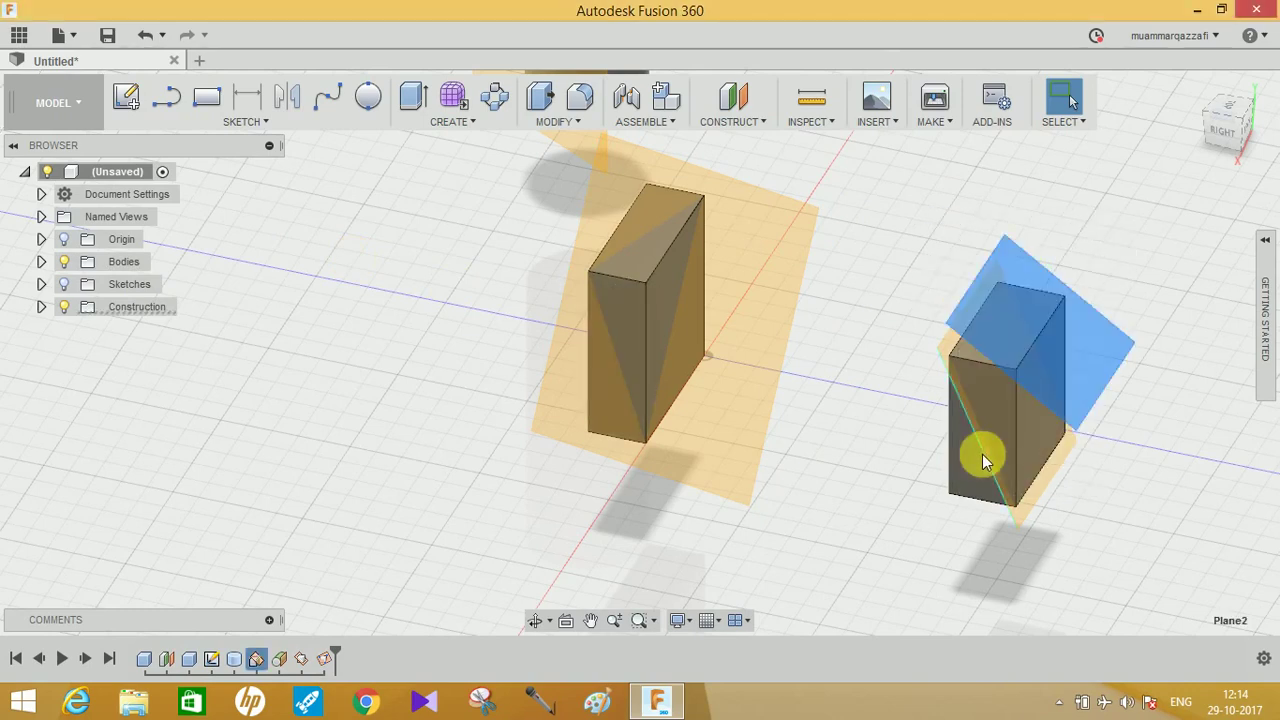
key("Escape")
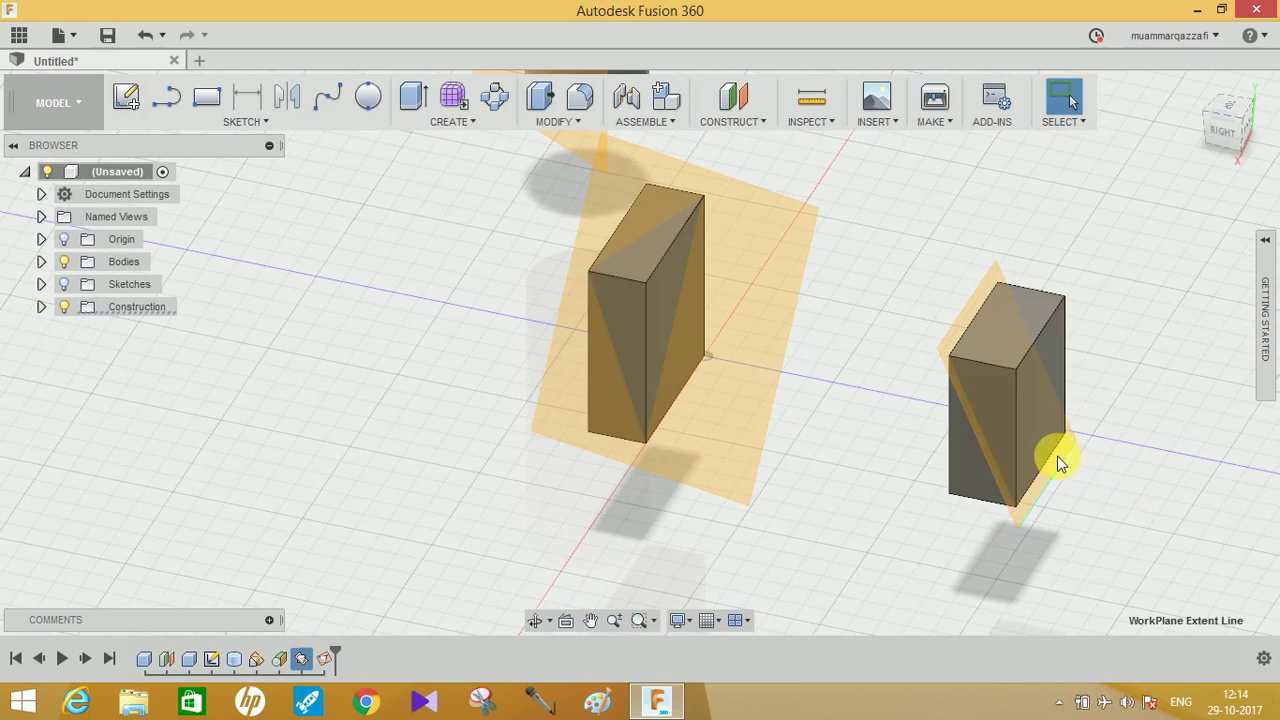
right_click(1057, 456)
left_click(1025, 569)
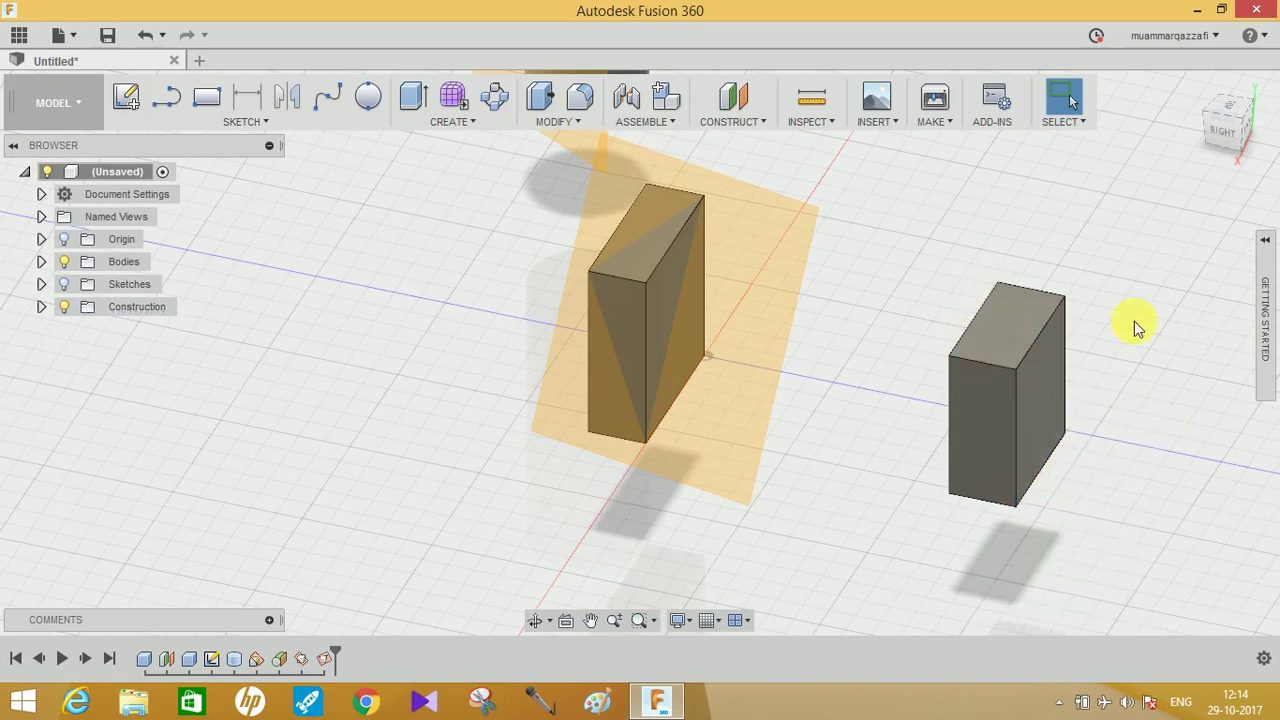
Step: Try Plane Along Path on the far block's long top edge, sliding the plane to distance 1.00 and back, and cancel the command
left_click(735, 121)
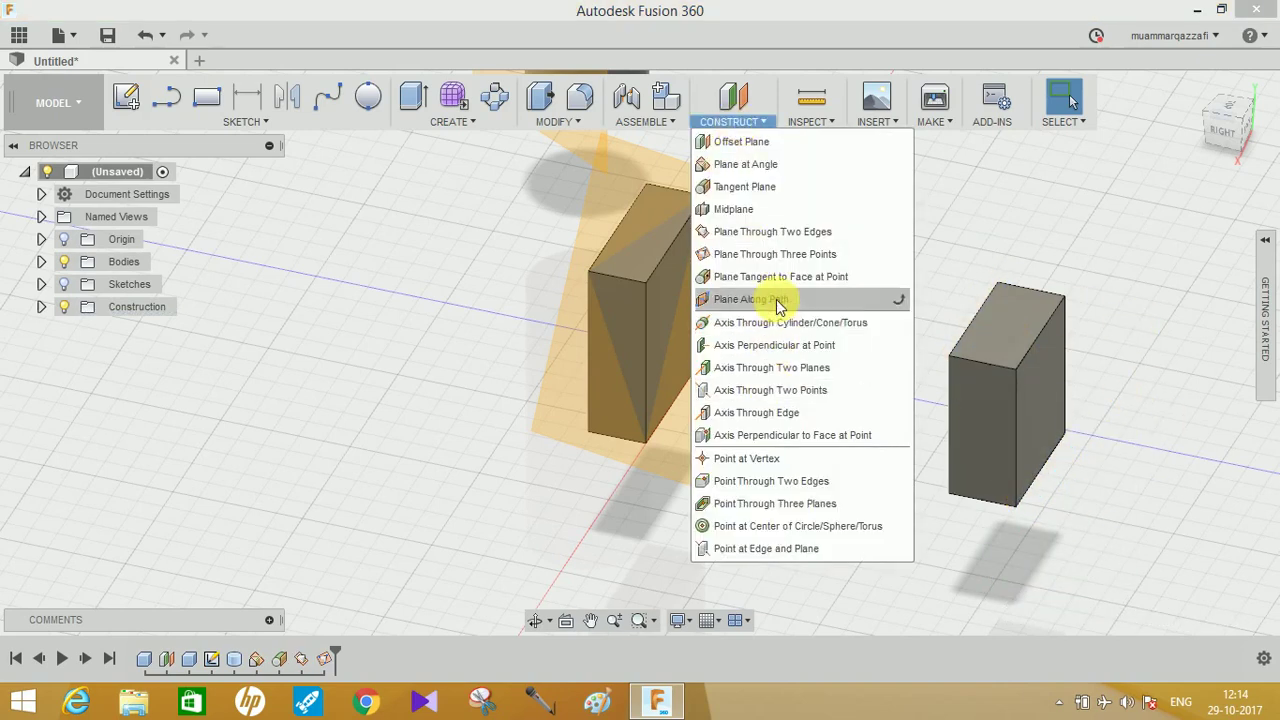
left_click(752, 299)
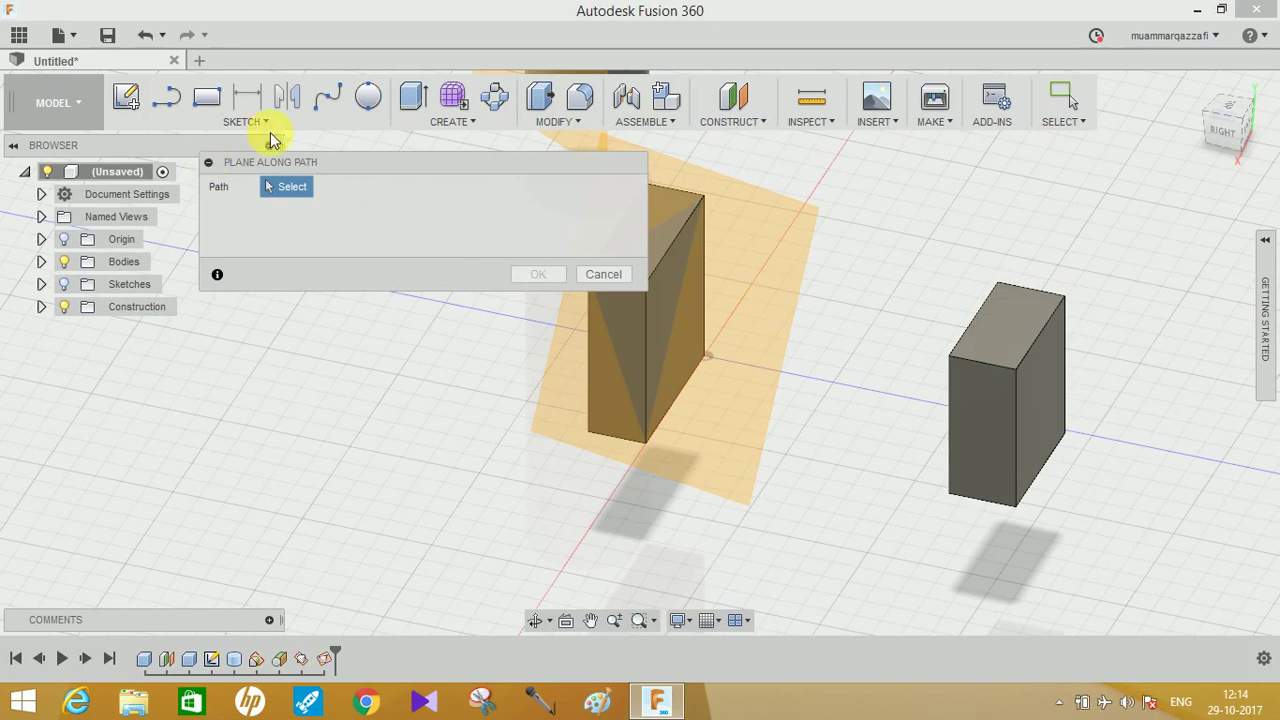
left_click_drag(345, 170, 313, 284)
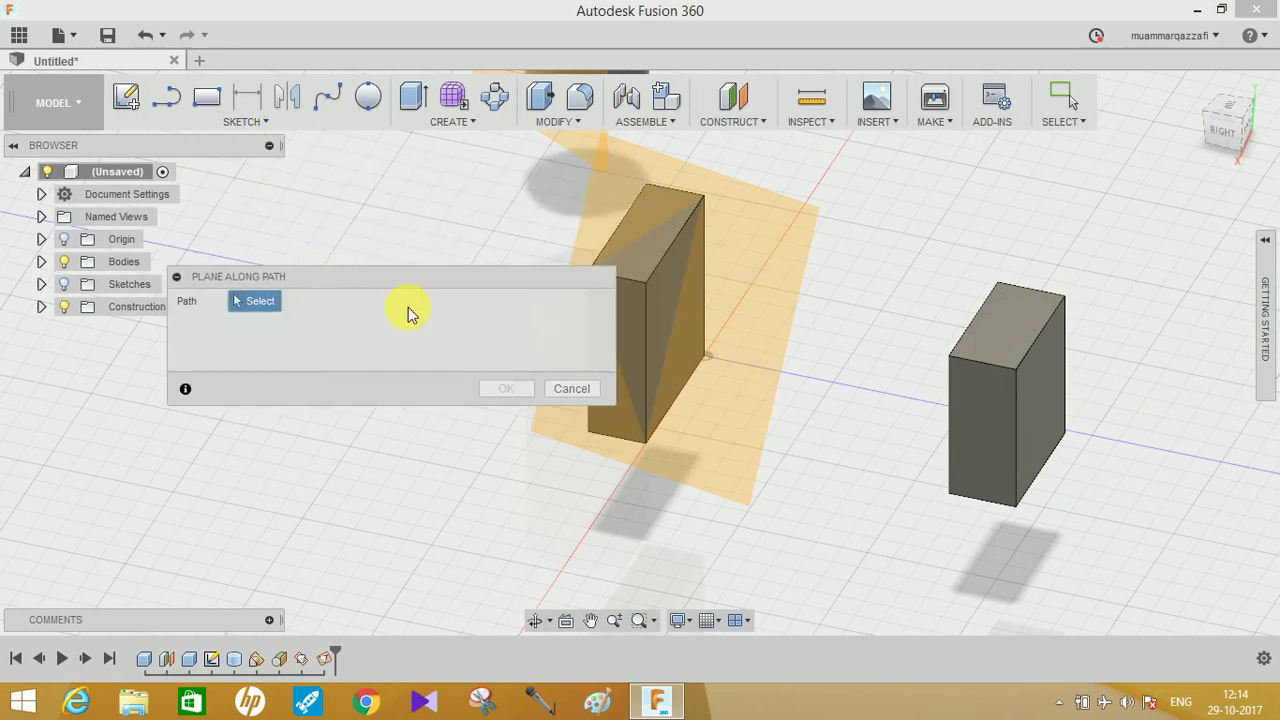
left_click_drag(435, 291, 458, 323)
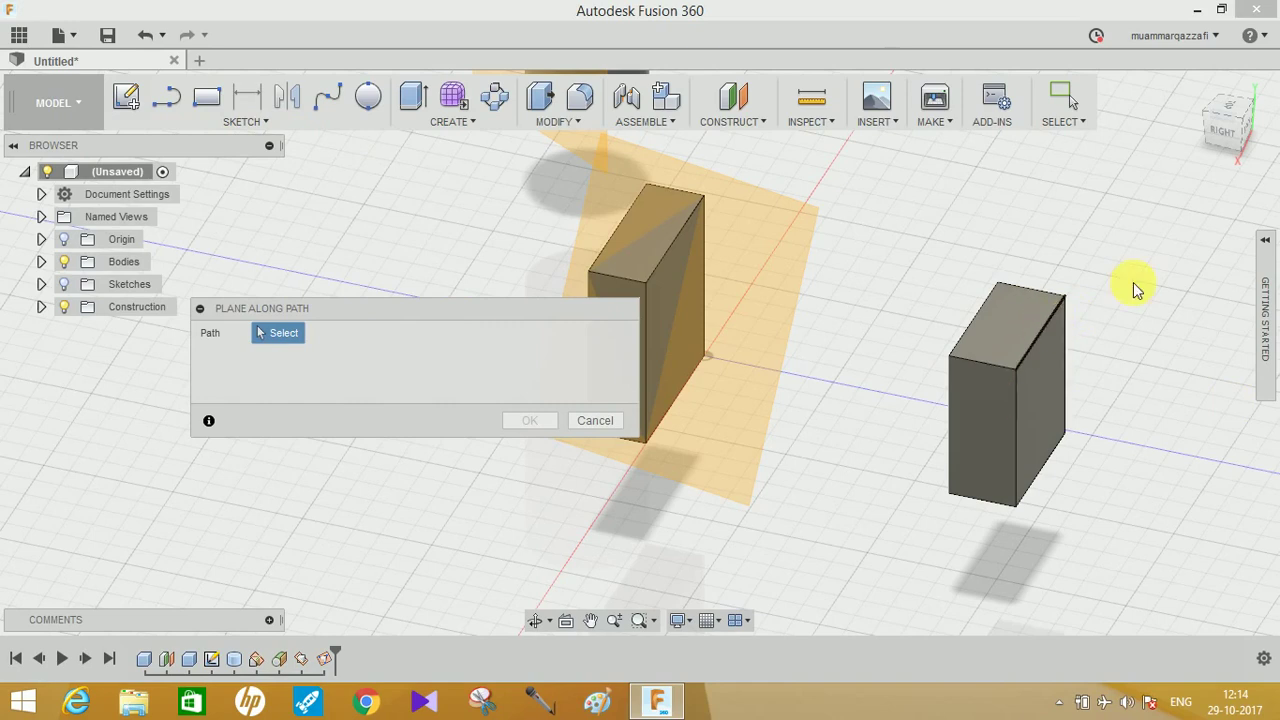
left_click(1046, 330)
middle_click_drag(1095, 333, 1105, 408, "shift")
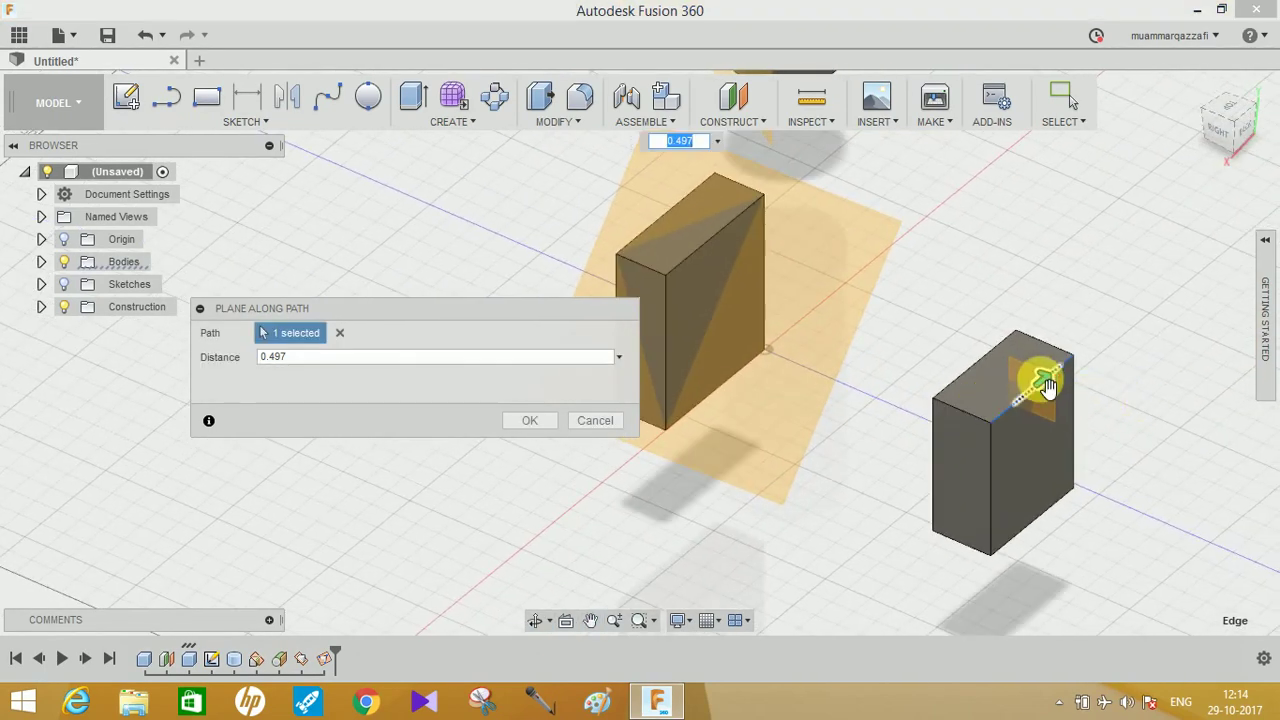
left_click_drag(1036, 384, 1180, 330)
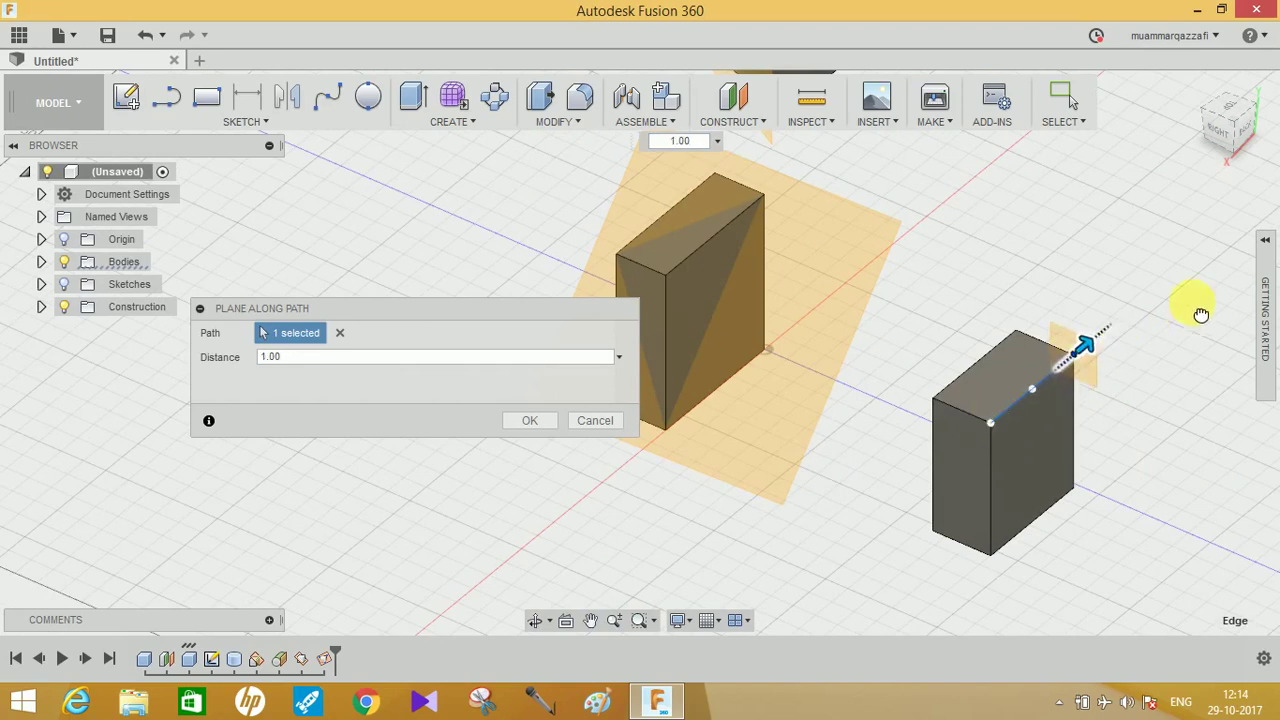
left_click_drag(1085, 345, 775, 408)
left_click(590, 422)
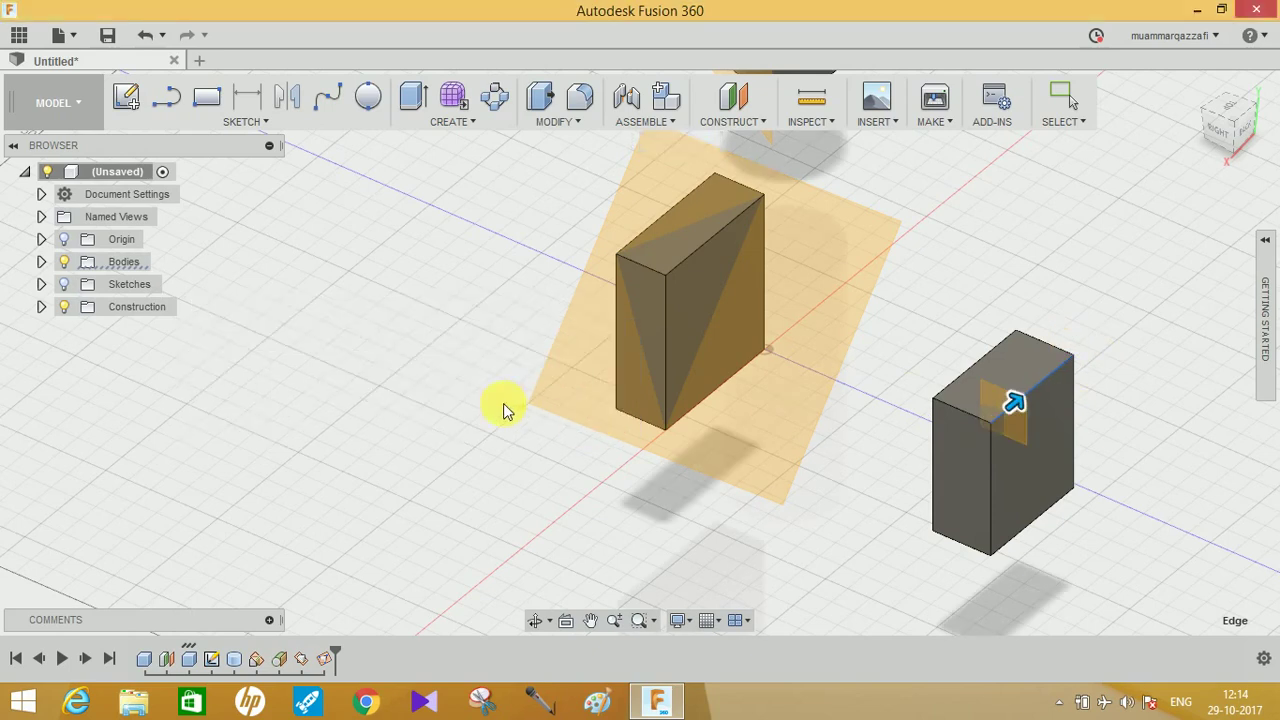
Step: Show the sketches and bring the spline curve between the blocks and the cylinder into view
left_click(63, 285)
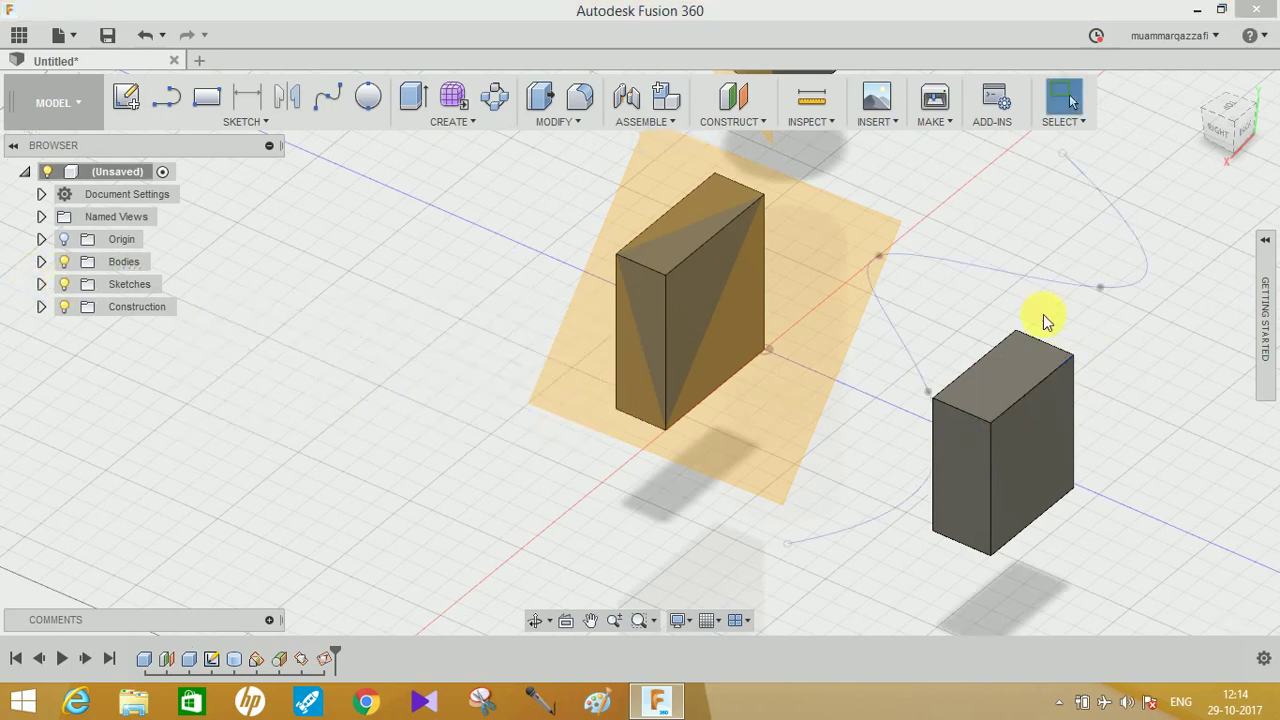
middle_click_drag(1105, 350, 1063, 491, "shift")
middle_click_drag(891, 457, 754, 417)
middle_click_drag(766, 331, 771, 391, "shift")
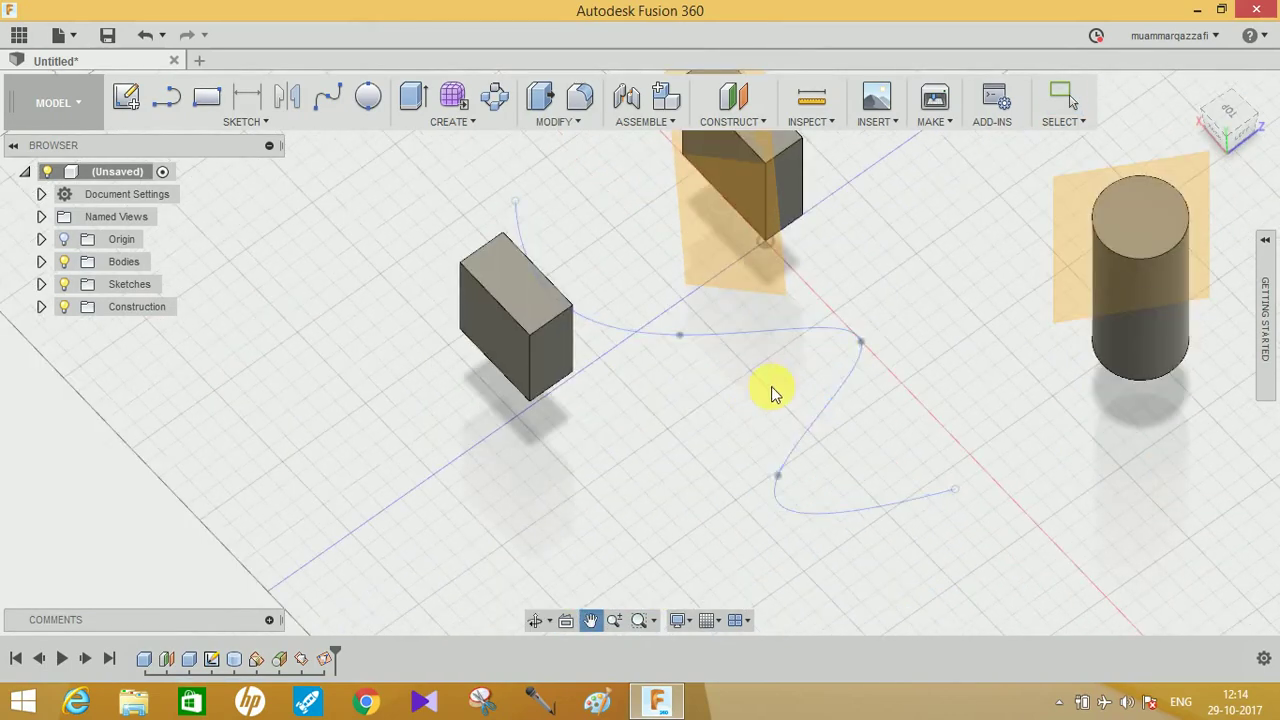
Step: Create a Plane Along Path on the spline curve at distance 1.00, at the curve's end between the two blocks
left_click(758, 333)
left_click(747, 118)
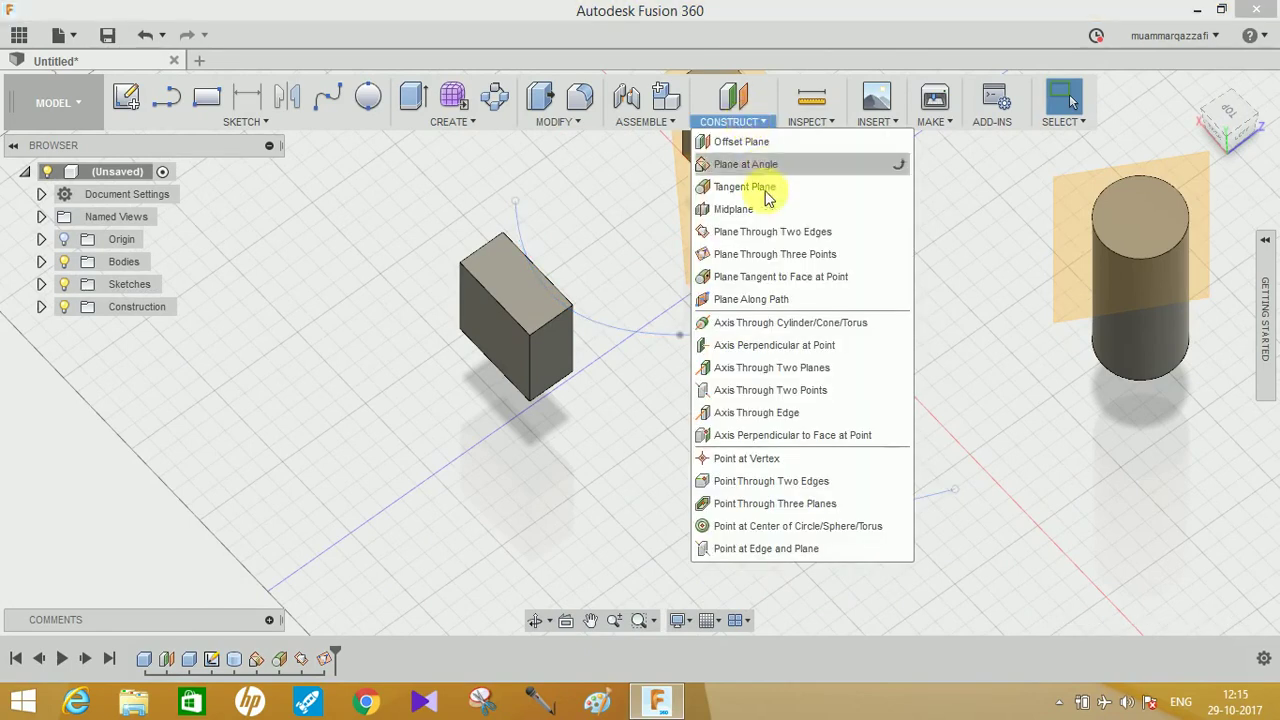
left_click(789, 302)
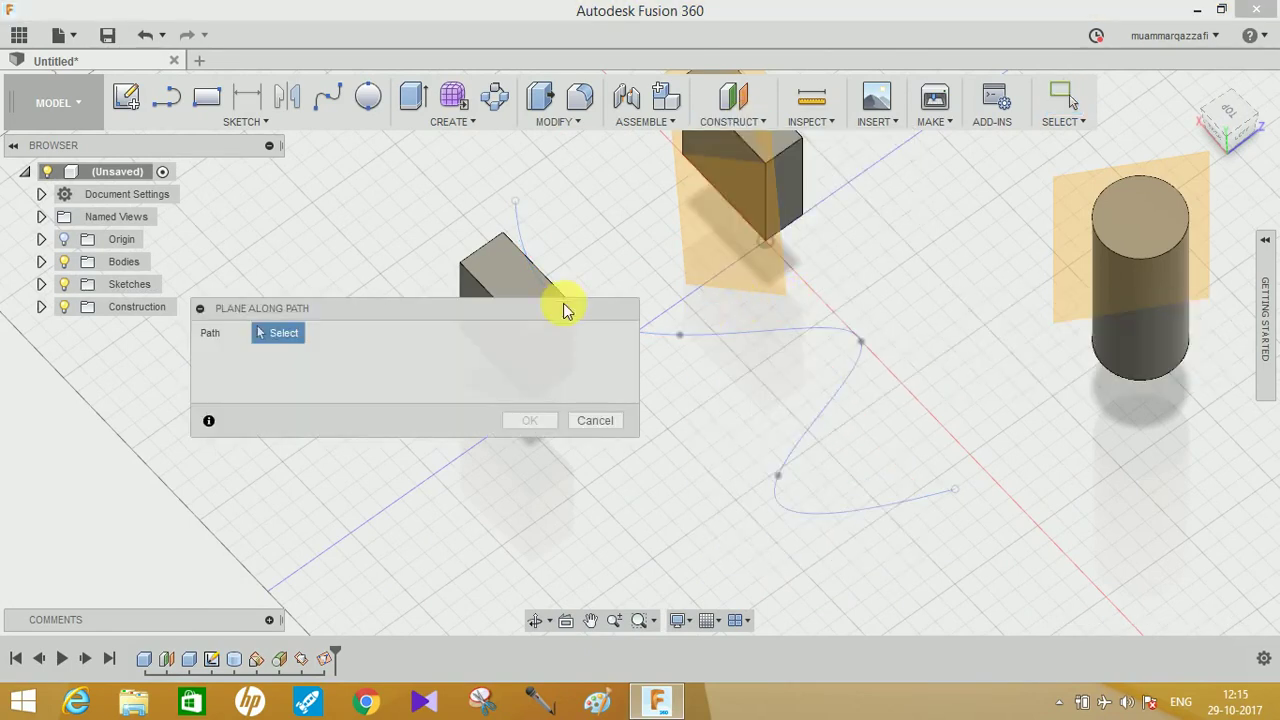
left_click(731, 335)
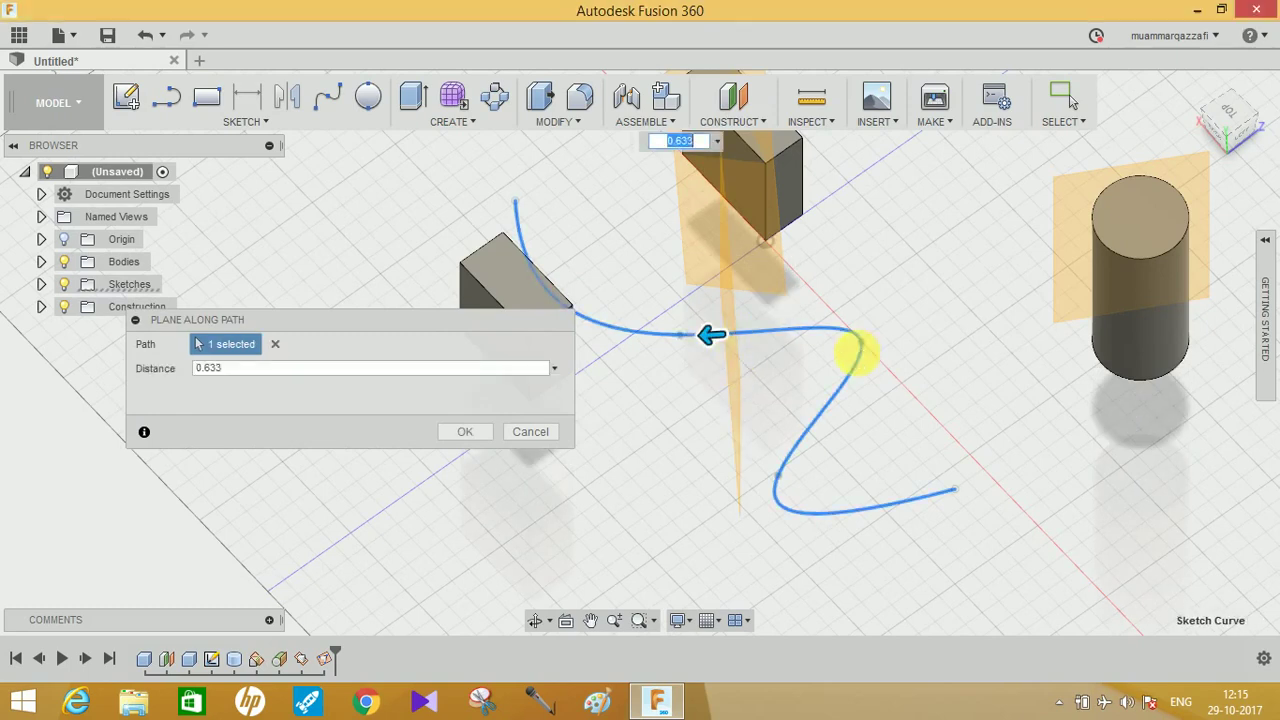
middle_click_drag(851, 357, 934, 349, "shift")
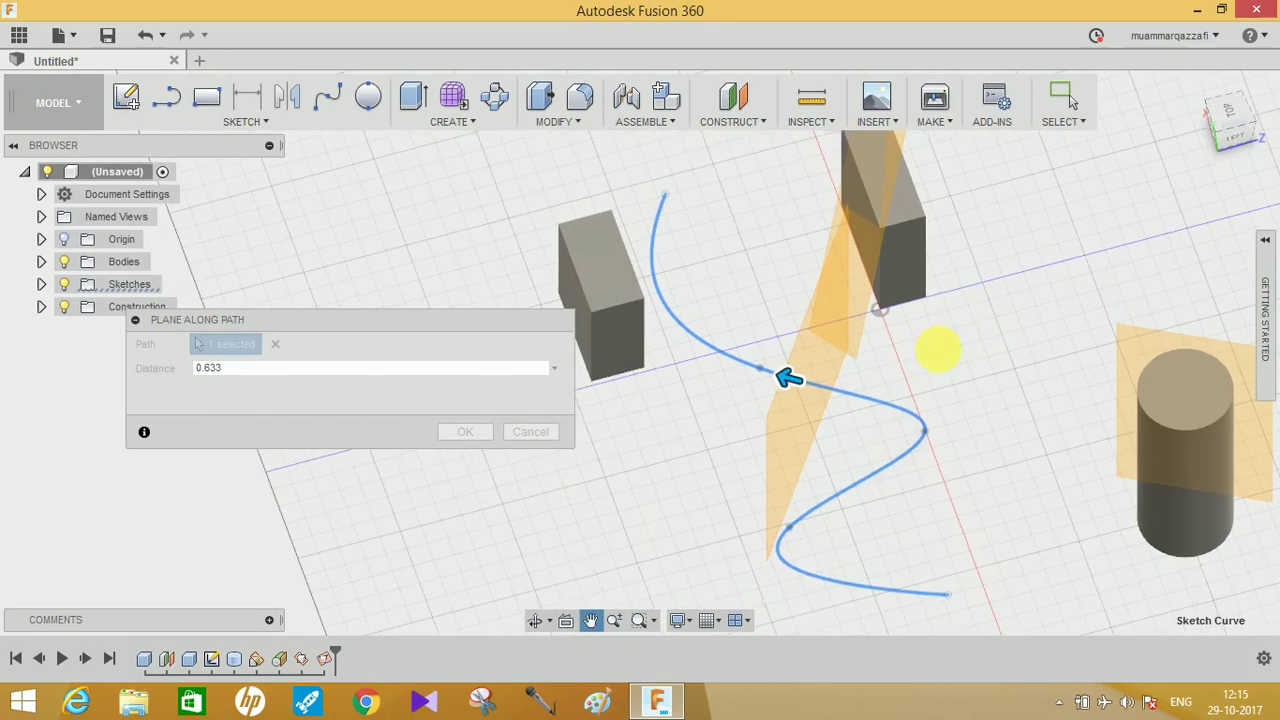
left_click_drag(838, 403, 627, 274)
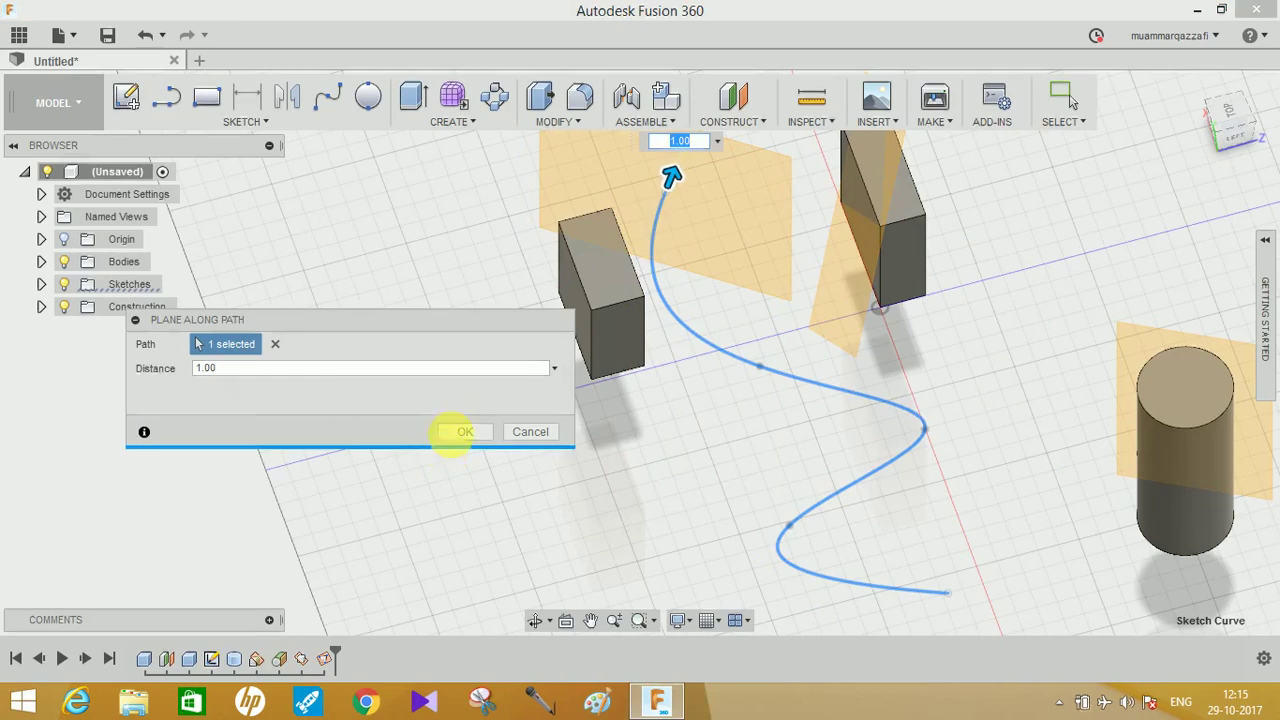
left_click(462, 432)
Step: Examine the new plane at the spline's end from above and bring up the available construction commands
middle_click_drag(766, 266, 545, 262, "shift")
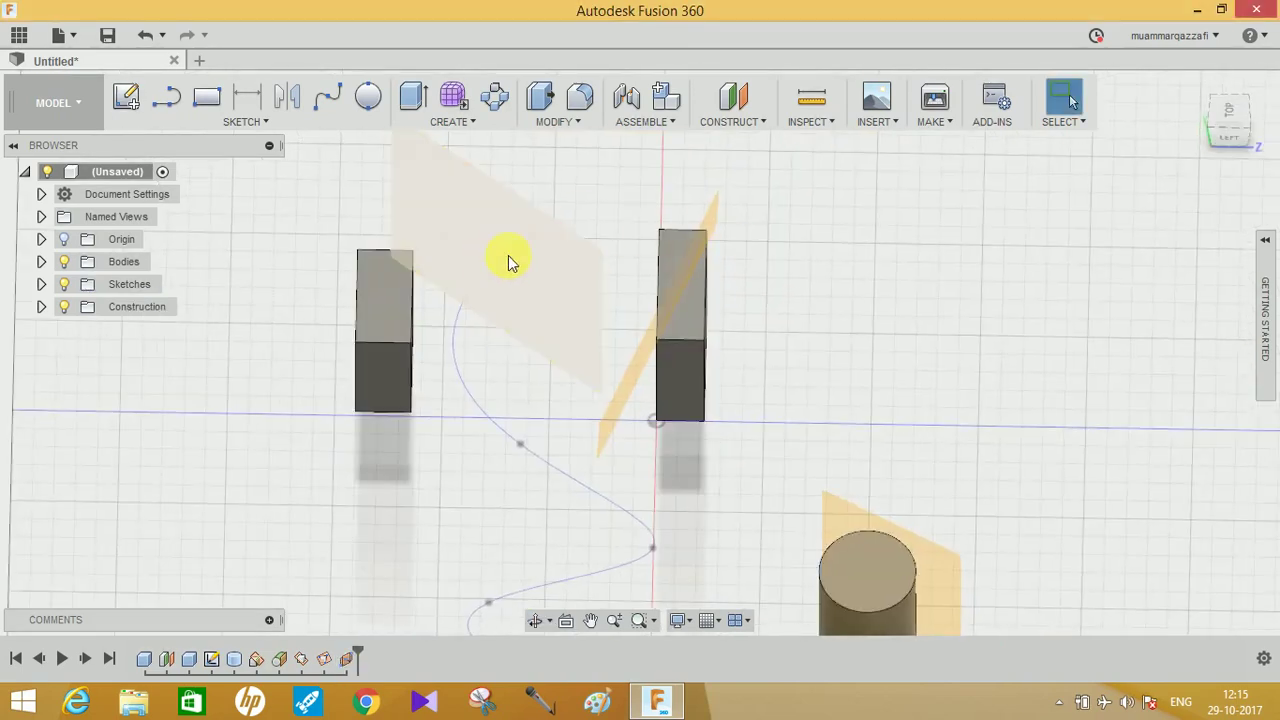
middle_click_drag(571, 543, 660, 395, "shift")
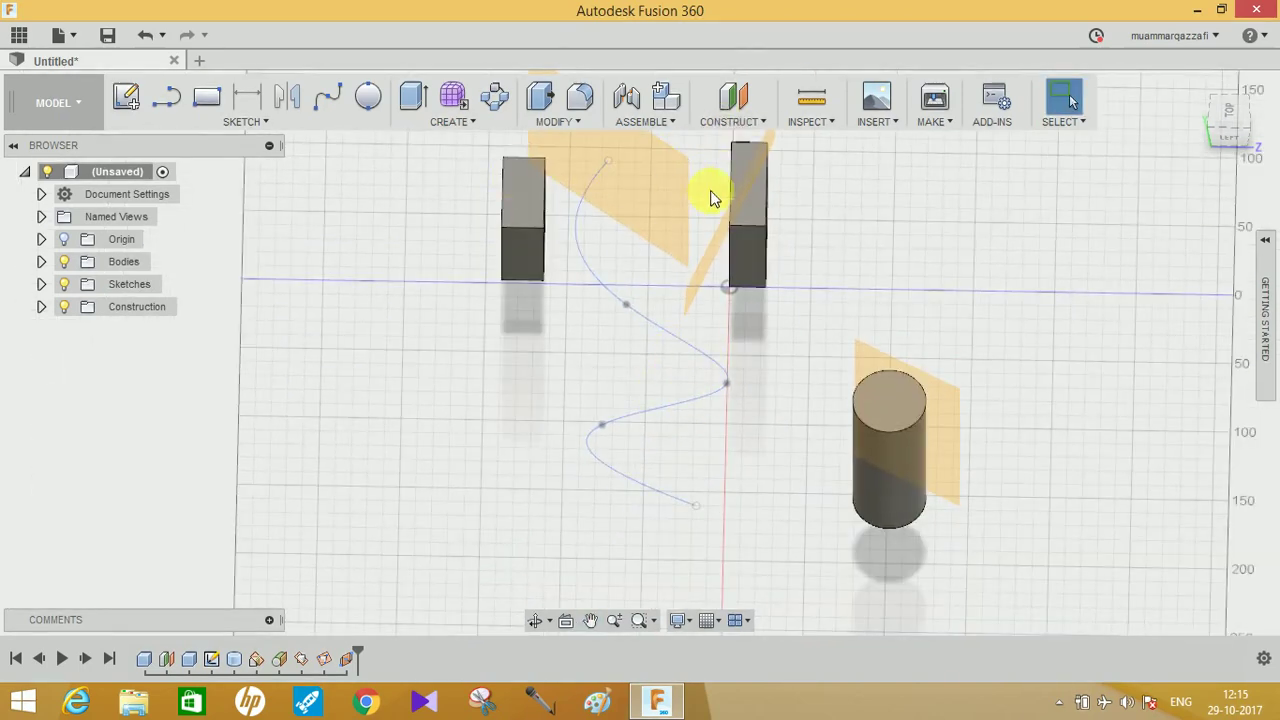
left_click(745, 125)
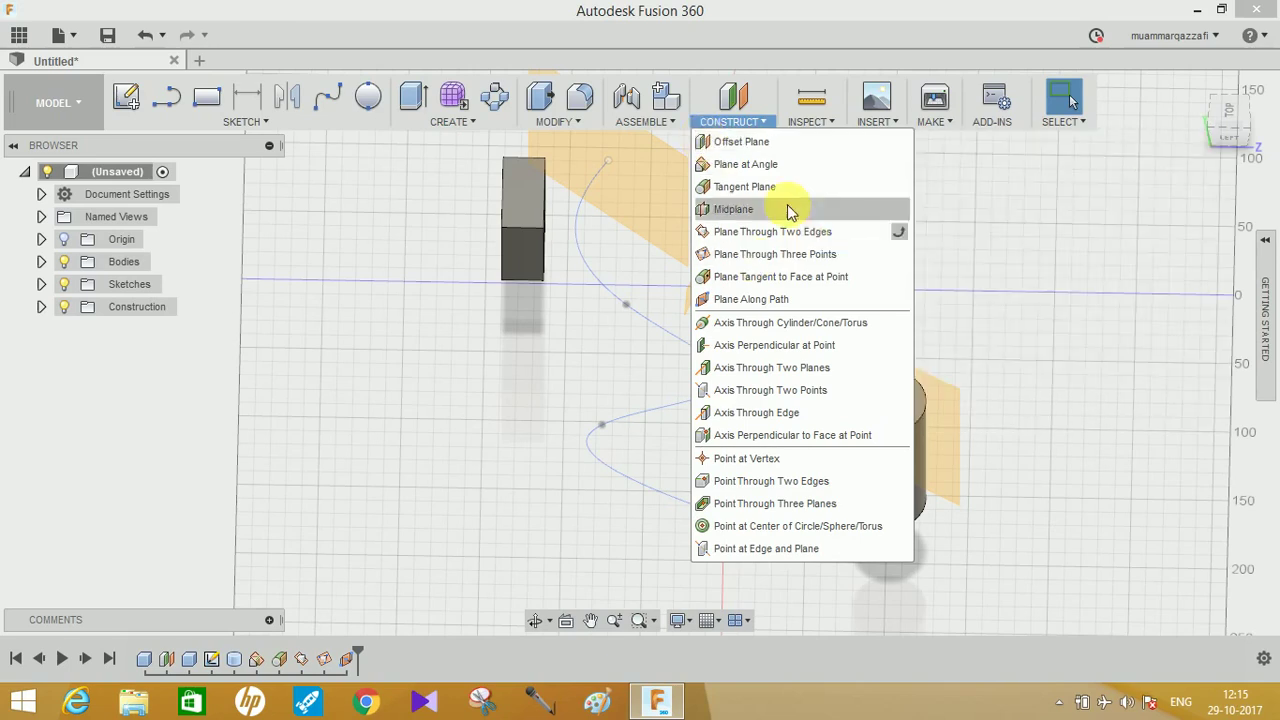